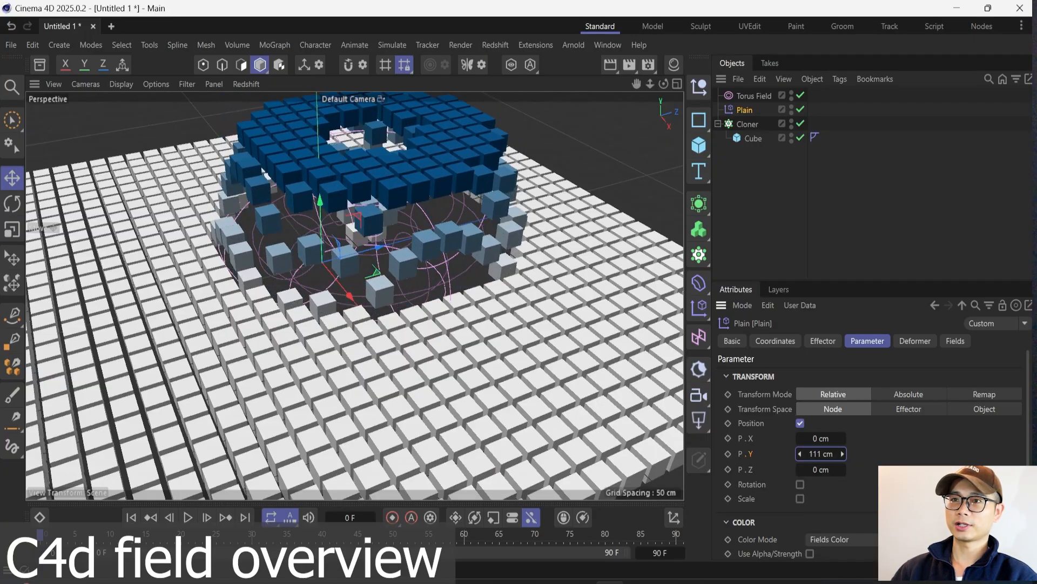
Set the Plain effector's Y position to 100 cm and move the Torus Field across the cloned cube grid.
{"action": "double_click", "coordinate": [816, 454]}
{"action": "type", "text": "10"}
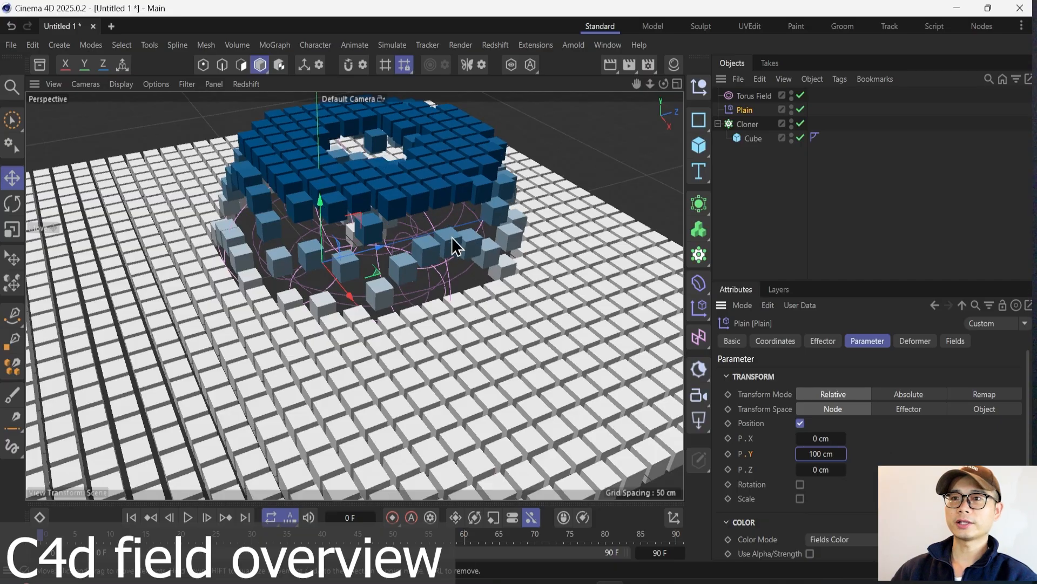
{"action": "left_click", "coordinate": [750, 96]}
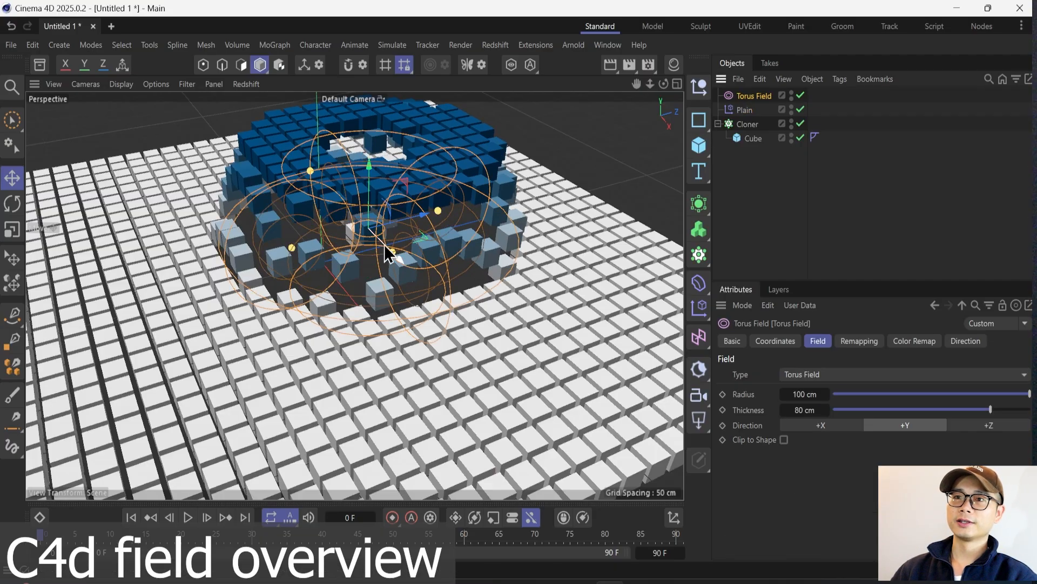
{"action": "left_click_drag", "start_coordinate": [386, 260], "coordinate": [330, 306]}
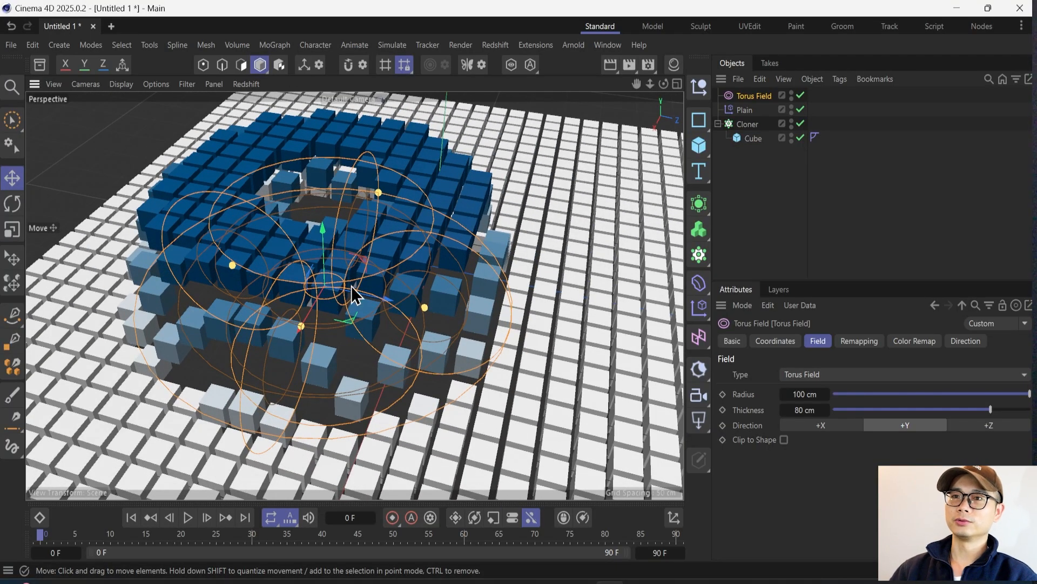
Switch to Blender and change Translation X of the cube's Geometry Nodes modifier to -1.38 m.
{"action": "left_click", "coordinate": [955, 9]}
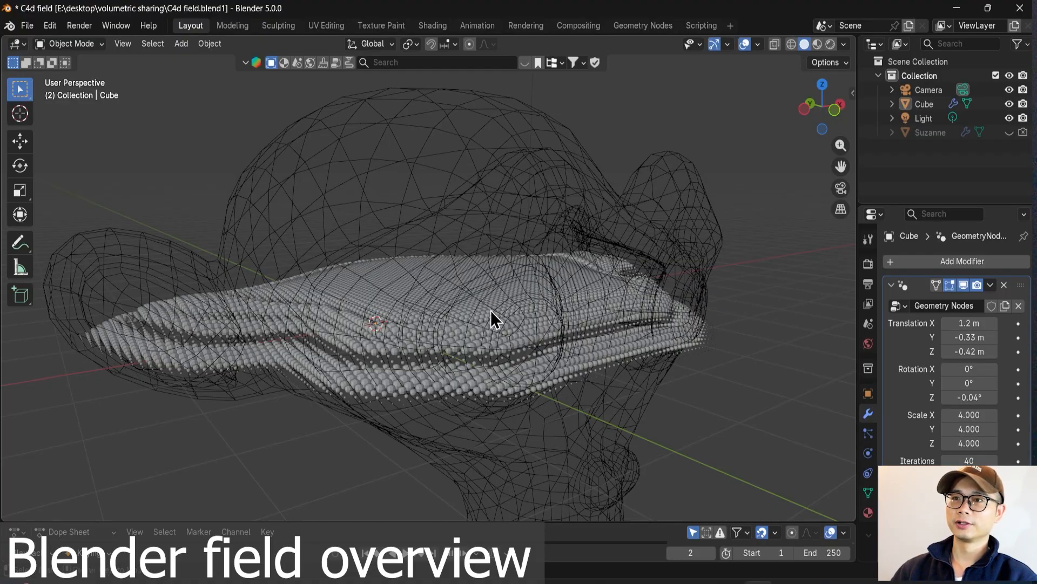
{"action": "middle_click_drag", "start_coordinate": [642, 276], "coordinate": [591, 306]}
{"action": "scroll", "coordinate": [591, 297], "scroll_direction": "up", "scroll_amount": 2}
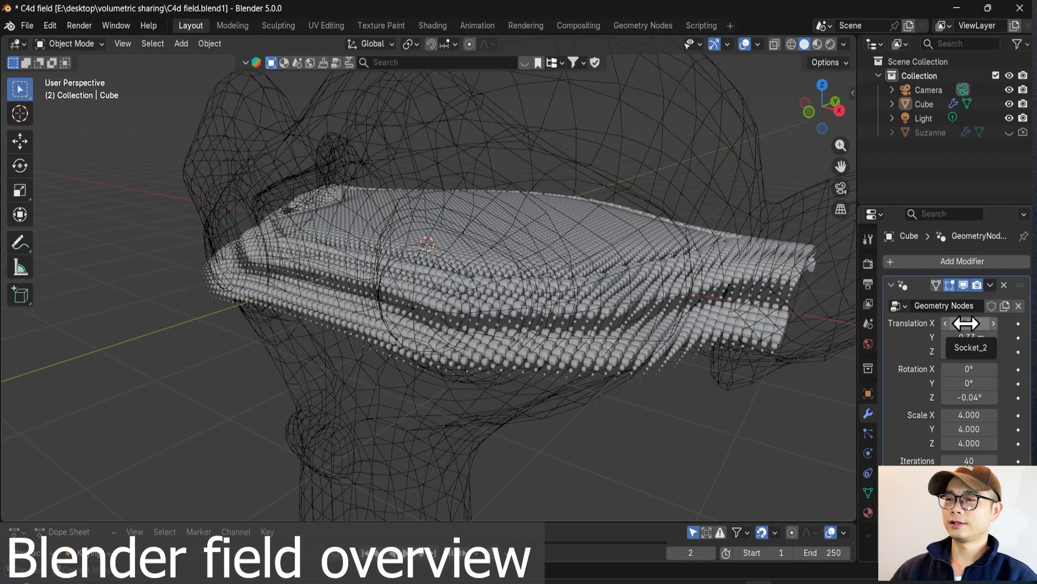
{"action": "left_click_drag", "start_coordinate": [968, 323], "coordinate": [922, 323]}
{"action": "scroll", "coordinate": [690, 329], "scroll_direction": "up", "scroll_amount": 5}
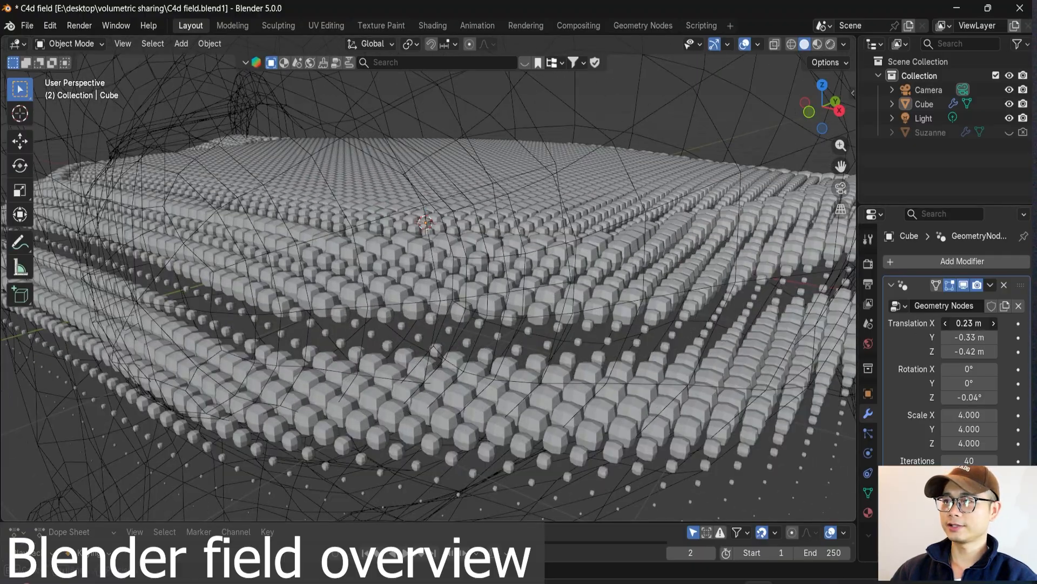
{"action": "left_click_drag", "start_coordinate": [970, 323], "coordinate": [949, 322]}
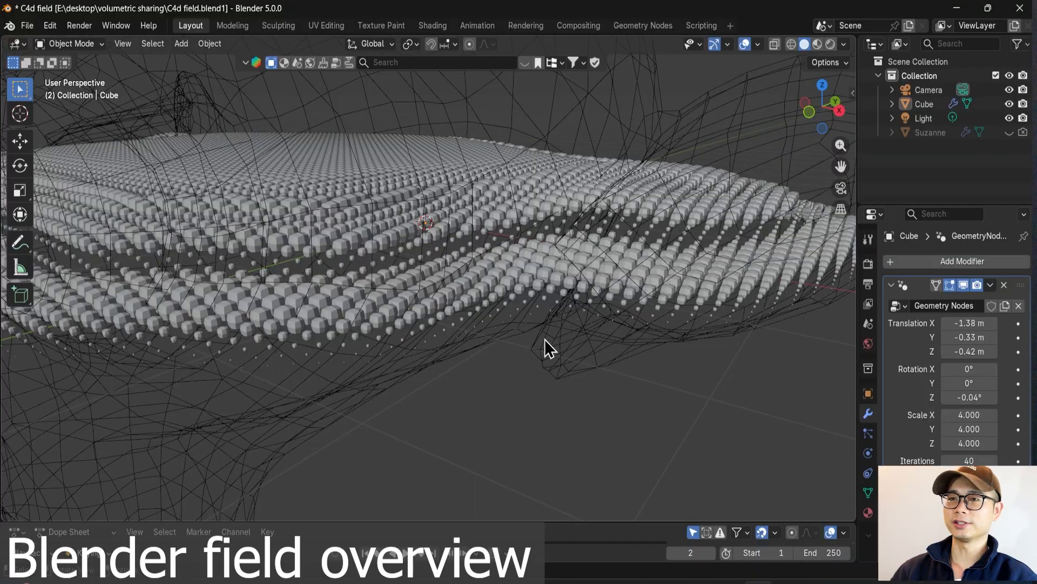
Adjust the modifier's Translation Z to -0.46 m, Rotation X to 3.43° and Scale X to 4.300, and increase its Iterations.
{"action": "left_click_drag", "start_coordinate": [969, 351], "coordinate": [967, 368]}
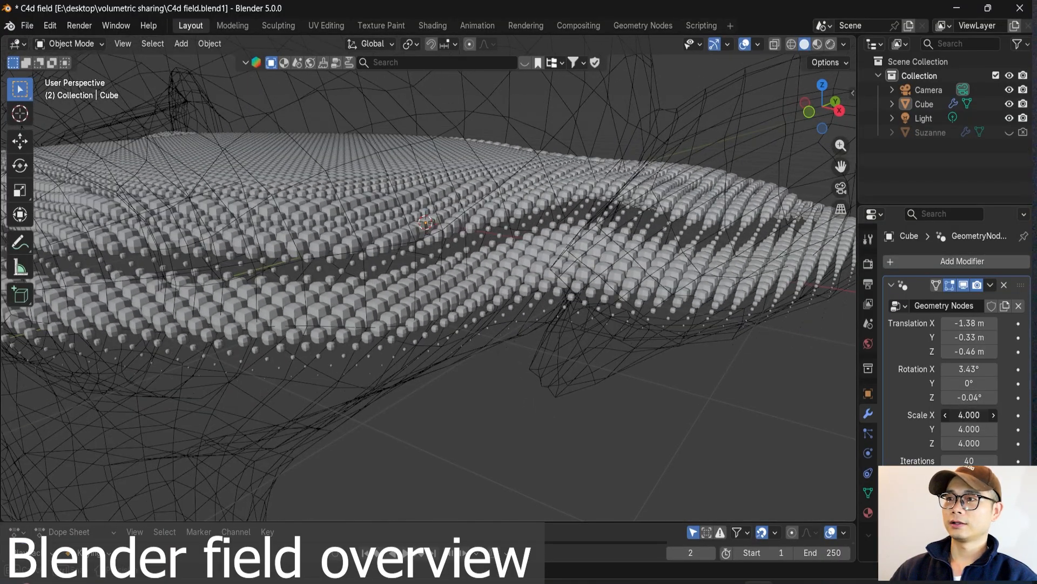
{"action": "left_click_drag", "start_coordinate": [969, 414], "coordinate": [981, 412]}
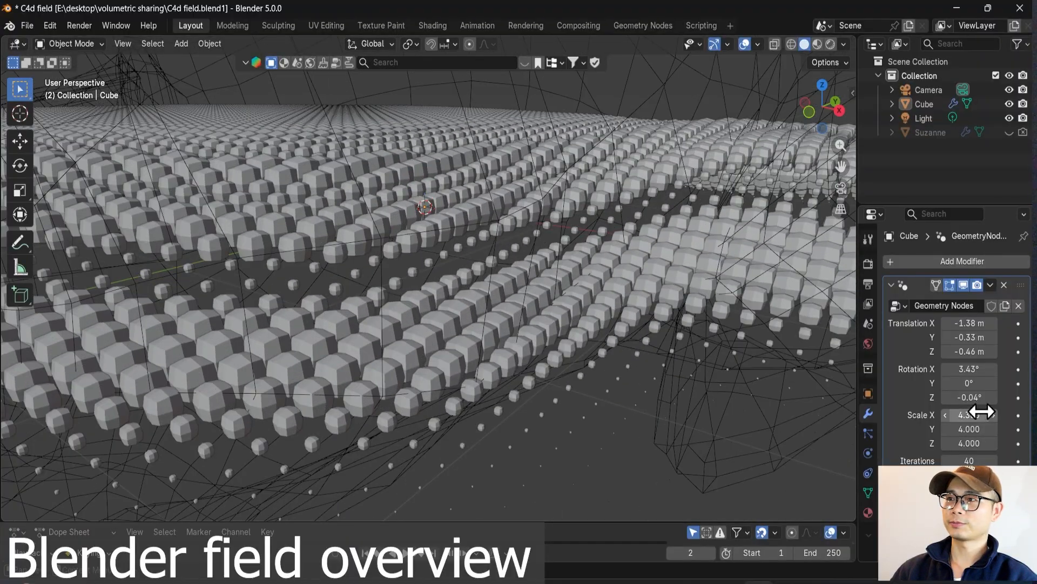
{"action": "scroll", "coordinate": [565, 328], "scroll_direction": "down", "scroll_amount": 5}
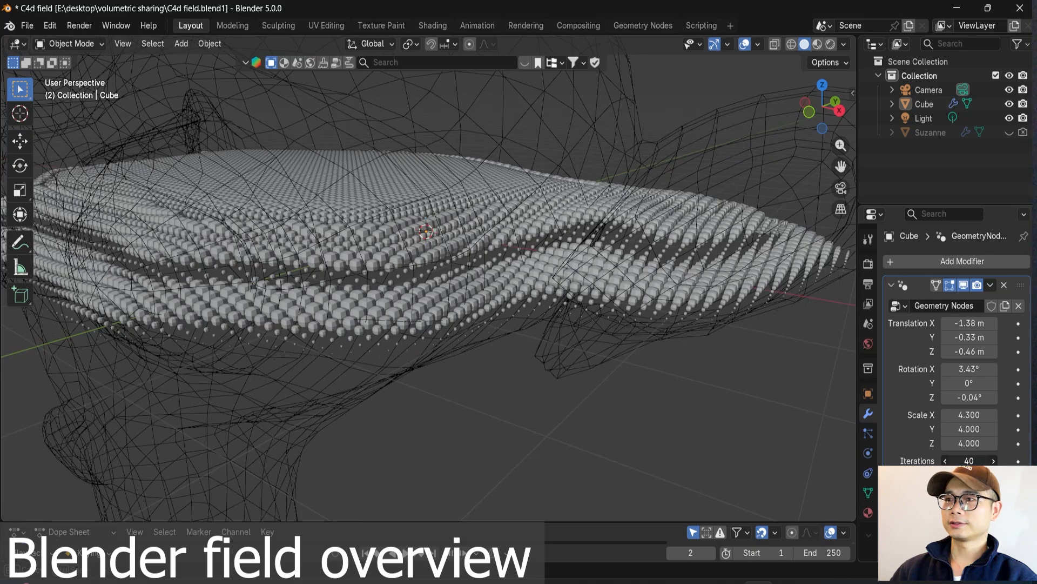
{"action": "left_click_drag", "start_coordinate": [969, 460], "coordinate": [1021, 460]}
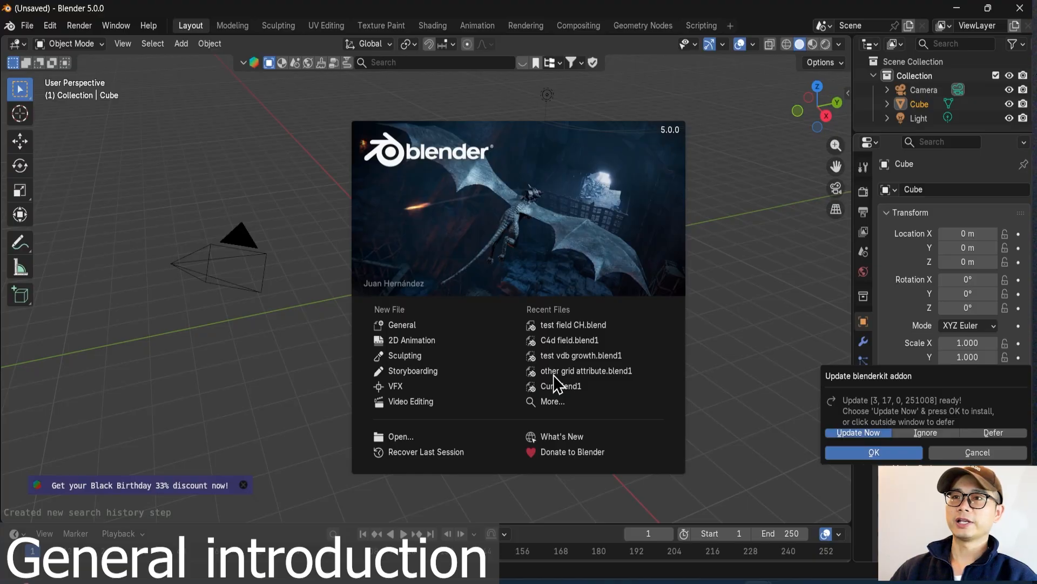
Dismiss the splash screen and the add-on update prompt in the new Blender file.
{"action": "left_click", "coordinate": [720, 296]}
{"action": "left_click", "coordinate": [720, 296]}
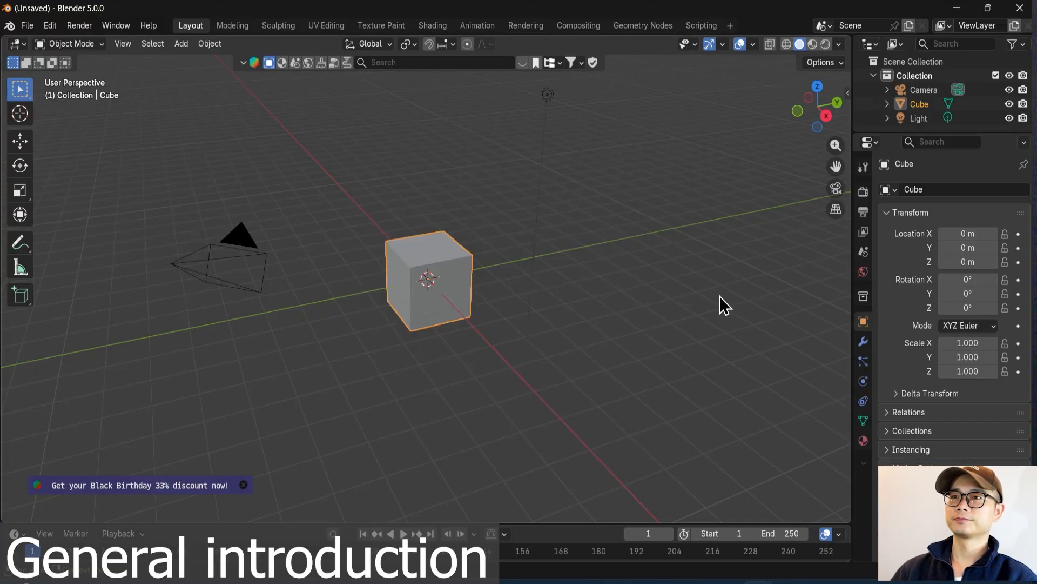
{"action": "scroll", "coordinate": [460, 225], "scroll_direction": "up", "scroll_amount": 5}
{"action": "middle_click_drag", "start_coordinate": [471, 238], "coordinate": [494, 220]}
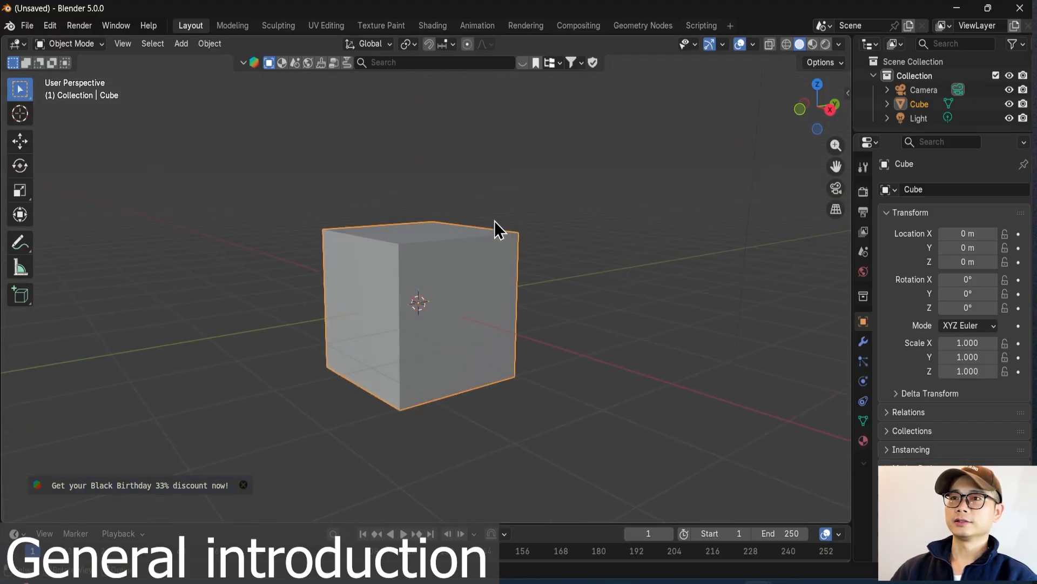
Switch to the Geometry Nodes workspace, enlarge the node editor, and create a new node tree on the default cube.
{"action": "left_click", "coordinate": [641, 29]}
{"action": "left_click_drag", "start_coordinate": [528, 276], "coordinate": [527, 246]}
{"action": "left_click", "coordinate": [437, 256]}
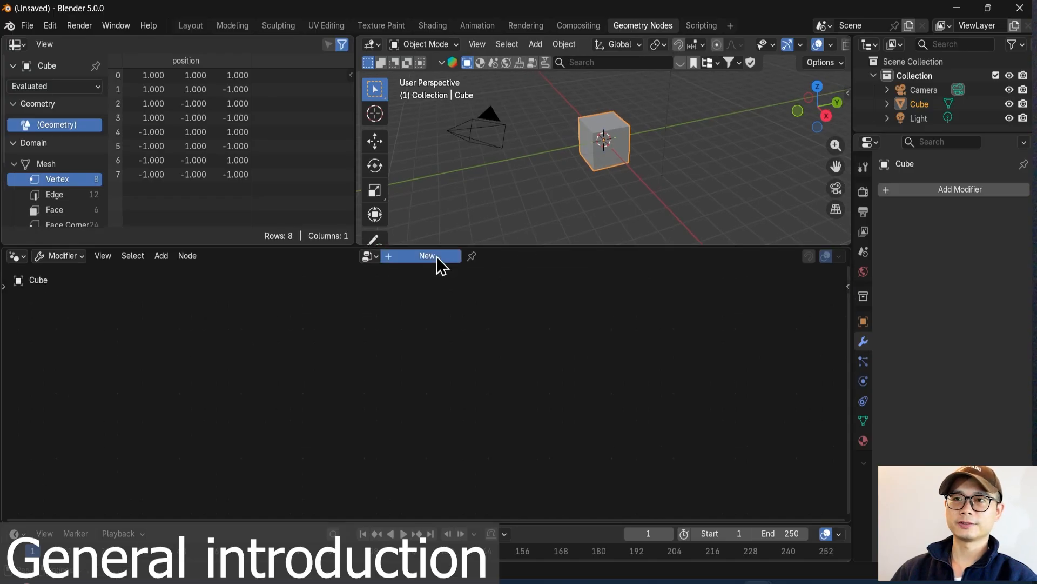
Spread the Group Input and Group Output nodes apart to make room between them.
{"action": "left_click_drag", "start_coordinate": [216, 405], "coordinate": [109, 394]}
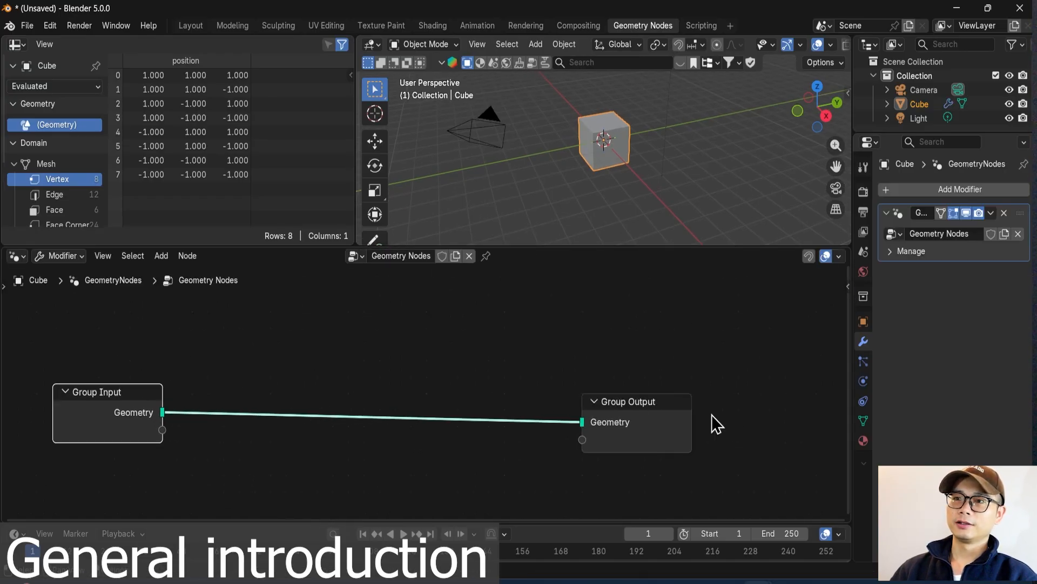
{"action": "left_click_drag", "start_coordinate": [639, 405], "coordinate": [724, 408]}
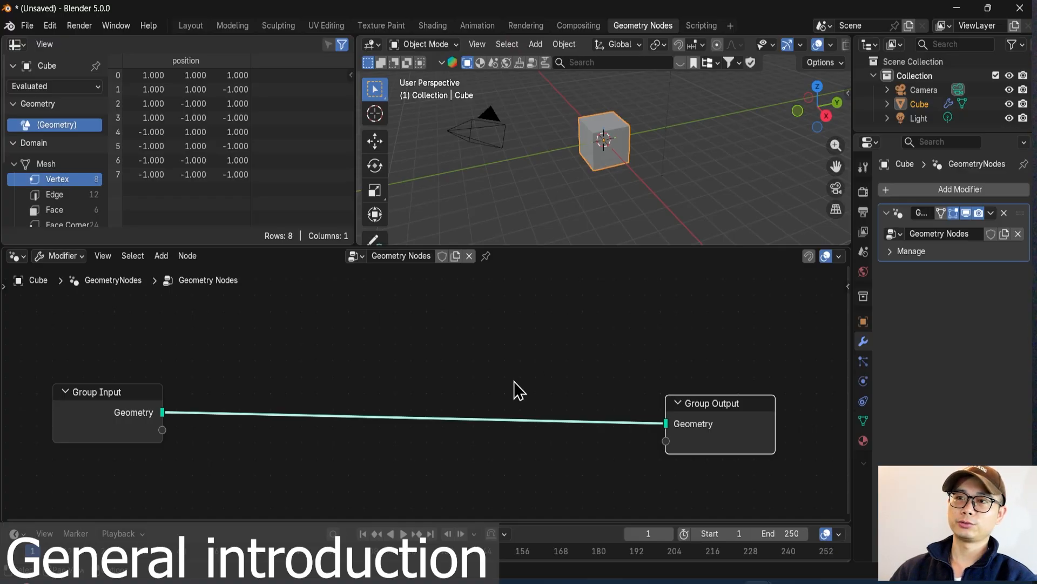
{"action": "left_click_drag", "start_coordinate": [154, 419], "coordinate": [88, 429]}
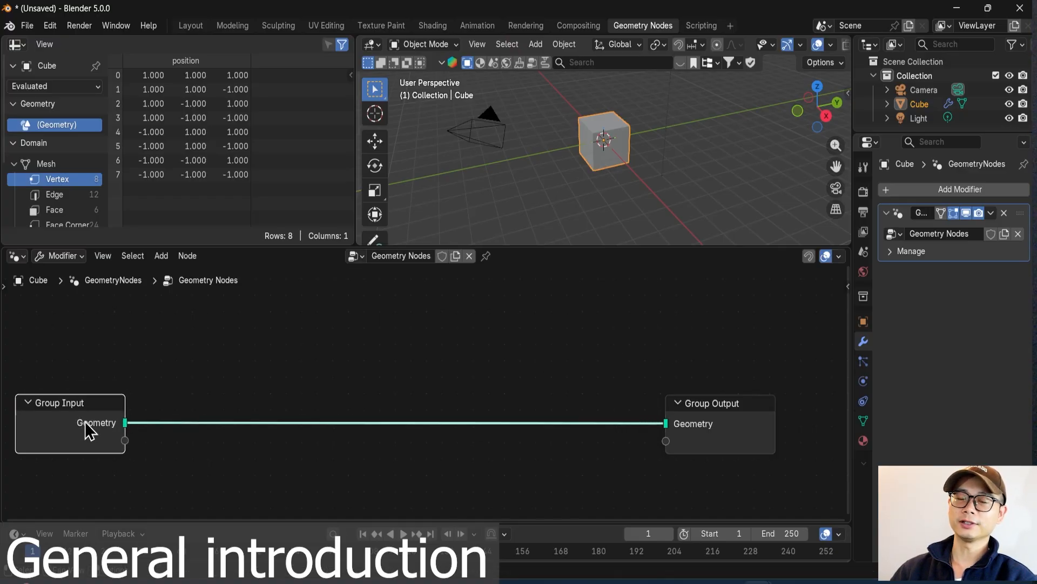
{"action": "middle_click_drag", "start_coordinate": [379, 422], "coordinate": [382, 408]}
{"action": "left_click_drag", "start_coordinate": [719, 420], "coordinate": [738, 429]}
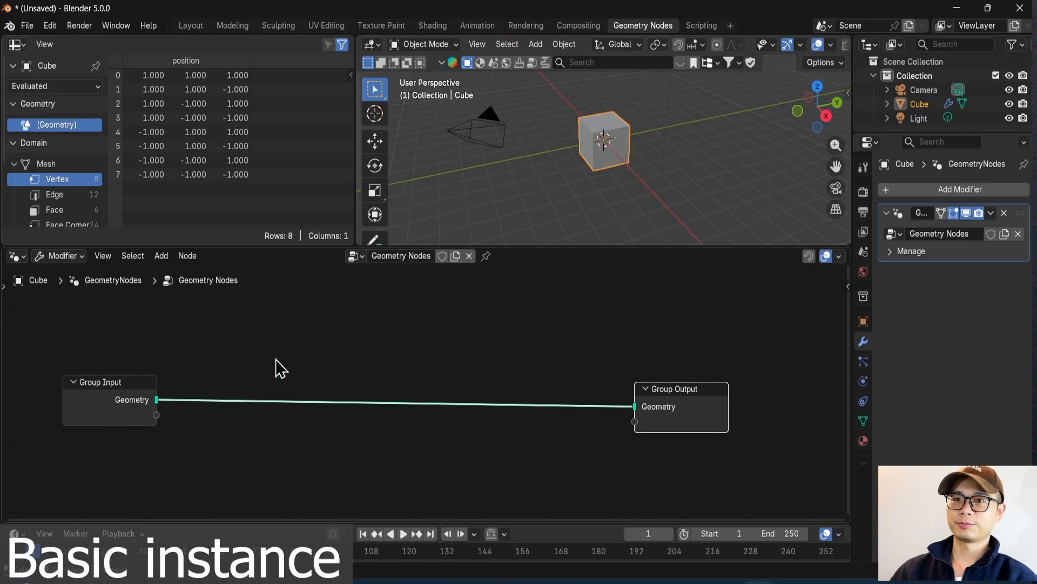
Add a Grid node and connect its Mesh output to the Group Output's Geometry.
{"action": "key", "text": "shift+a"}
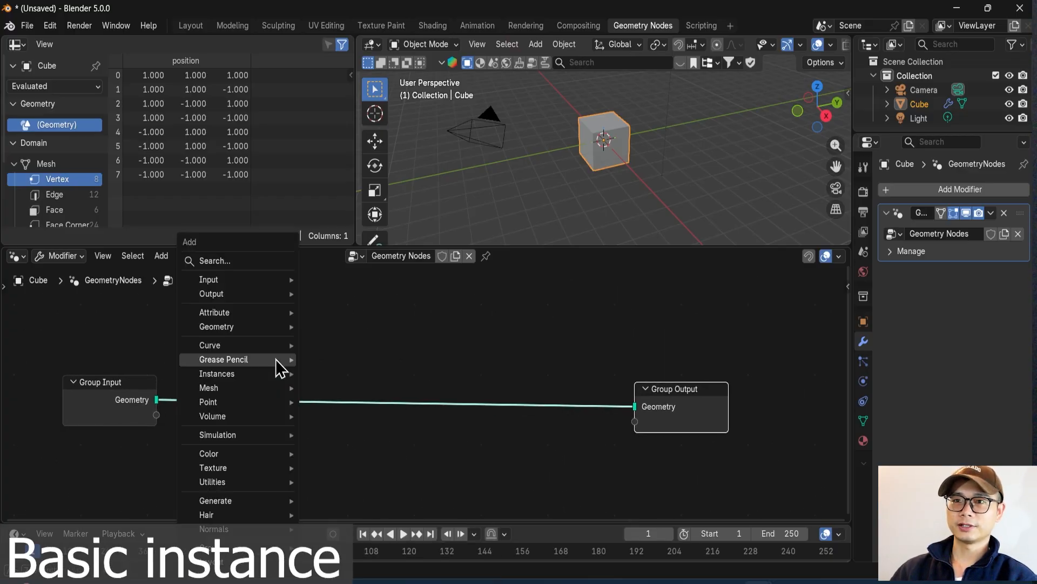
{"action": "mouse_move", "coordinate": [276, 358]}
{"action": "type", "text": "grid"}
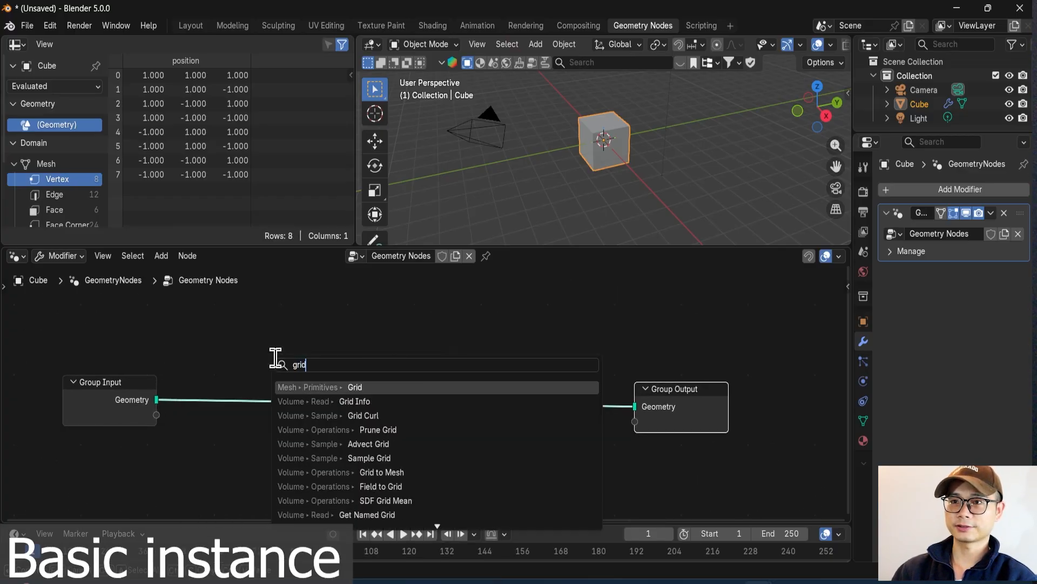
{"action": "key", "text": "Return"}
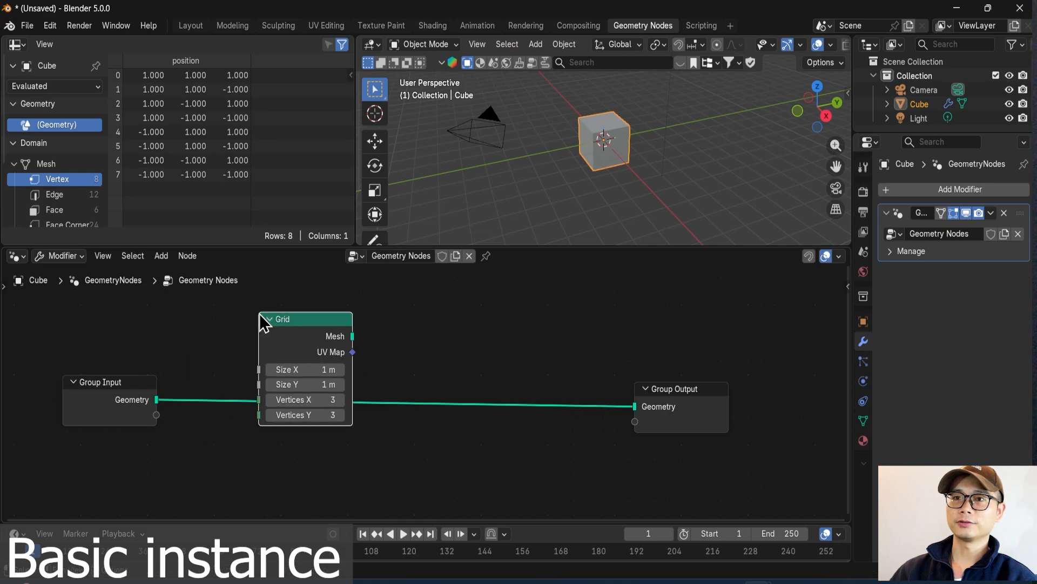
{"action": "left_click", "coordinate": [269, 363]}
{"action": "left_click_drag", "start_coordinate": [337, 376], "coordinate": [846, 406]}
{"action": "scroll", "coordinate": [351, 399], "scroll_direction": "up", "scroll_amount": 2}
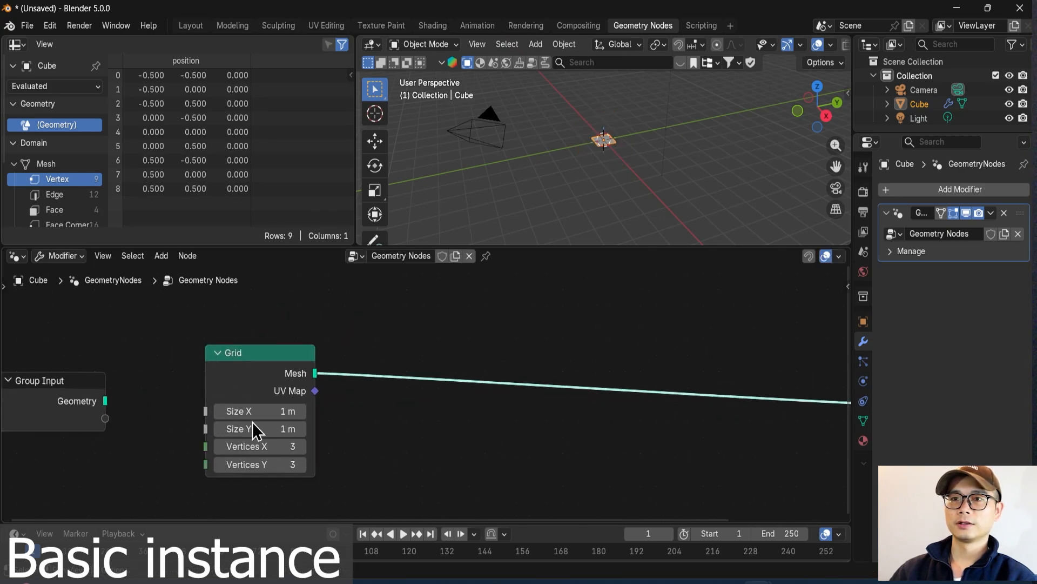
Set the Grid node's Size X and Size Y to 5 m.
{"action": "left_click", "coordinate": [269, 412]}
{"action": "type", "text": "5"}
{"action": "key", "text": "Tab"}
{"action": "type", "text": "5"}
{"action": "key", "text": "Return"}
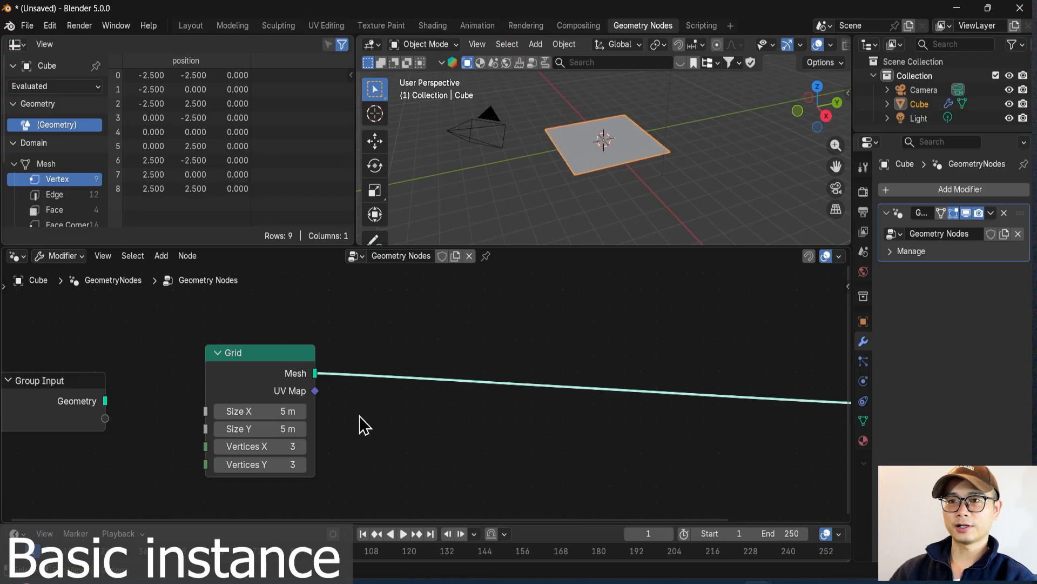
Insert a Subdivide Mesh node on the link between the Grid and Group Output nodes.
{"action": "key", "text": "shift+a"}
{"action": "type", "text": "sub"}
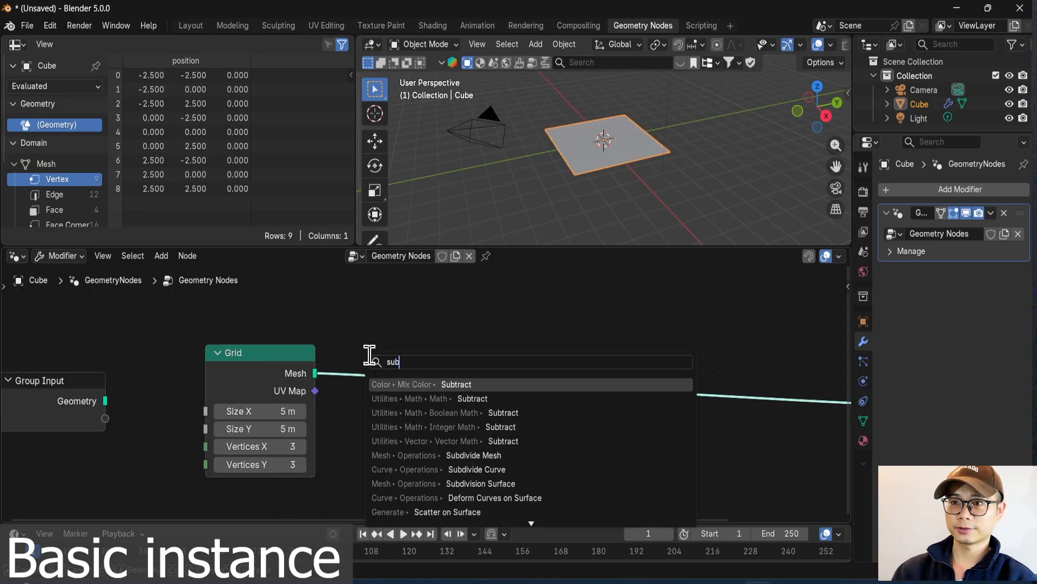
{"action": "type", "text": "d"}
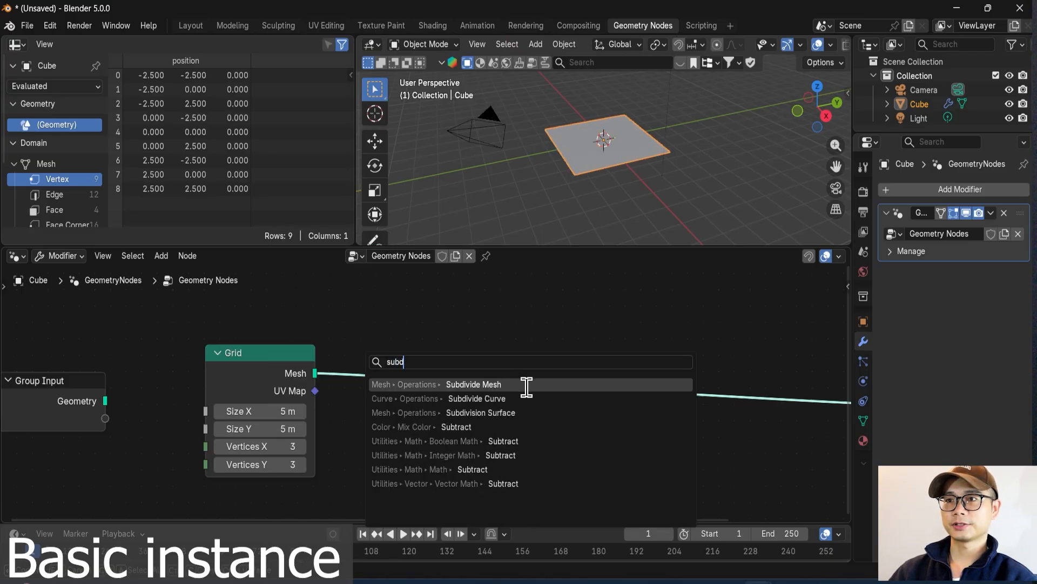
{"action": "left_click", "coordinate": [527, 384]}
{"action": "left_click", "coordinate": [419, 364]}
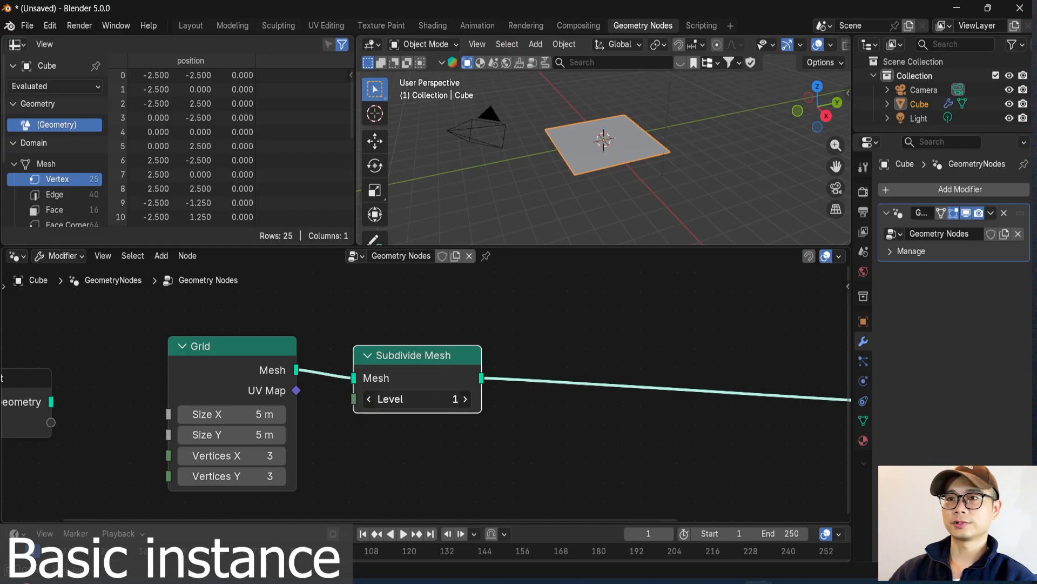
Set the Subdivide Mesh level to 5.
{"action": "left_click", "coordinate": [444, 400]}
{"action": "type", "text": "5"}
{"action": "key", "text": "Return"}
{"action": "scroll", "coordinate": [317, 371], "scroll_direction": "down", "scroll_amount": 3}
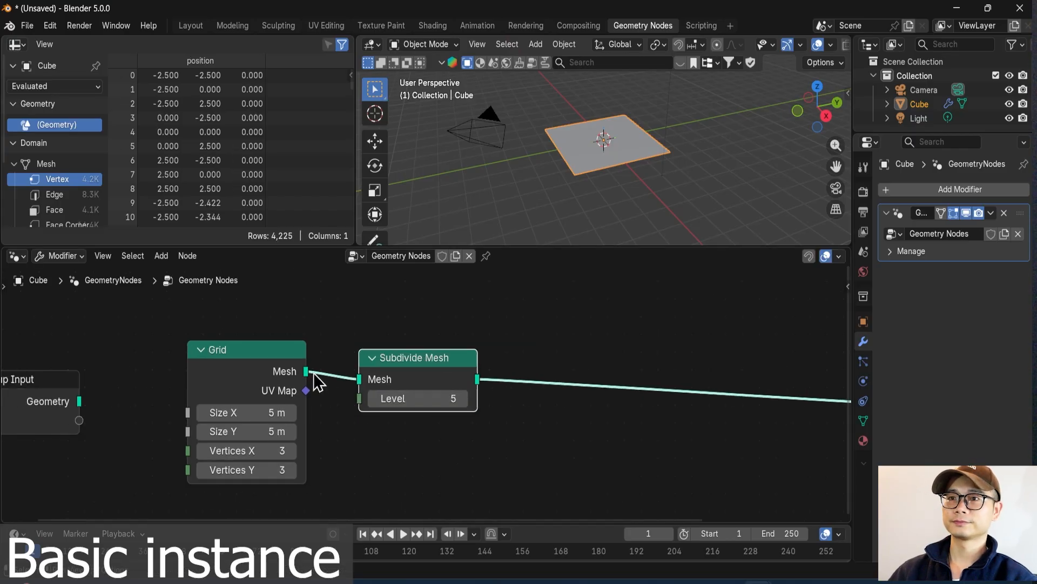
Insert an Instance on Elements node between Subdivide Mesh and Group Output.
{"action": "scroll", "coordinate": [410, 354], "scroll_direction": "down", "scroll_amount": 3, "text": "ctrl"}
{"action": "key", "text": "shift+a"}
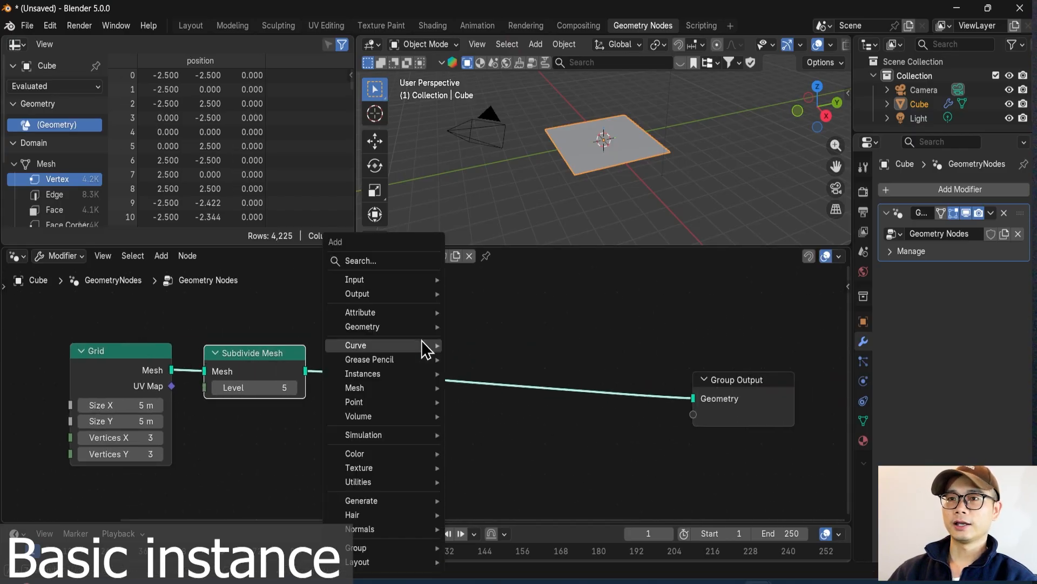
{"action": "type", "text": "ins on"}
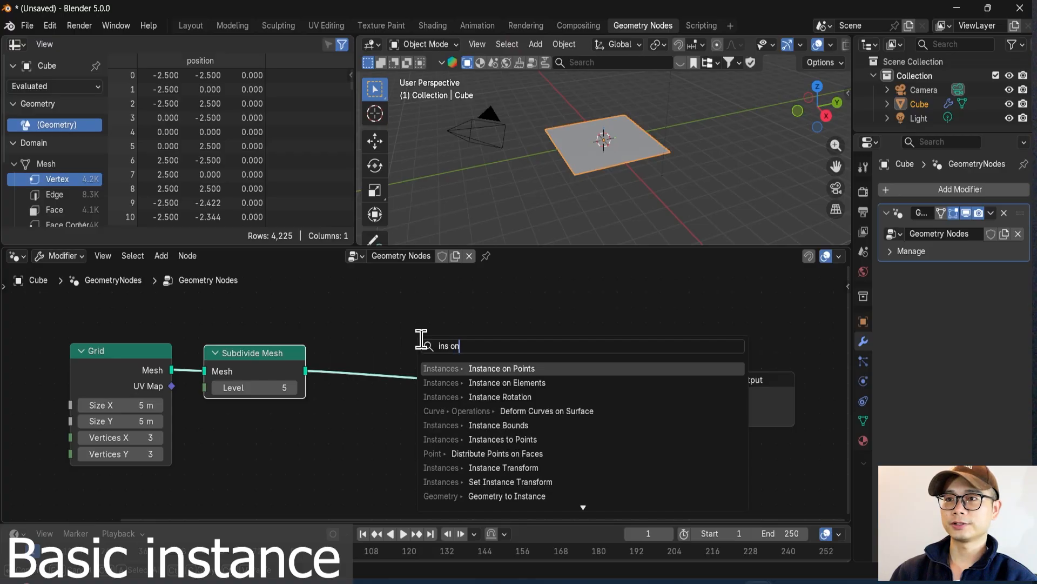
{"action": "type", "text": "e"}
{"action": "key", "text": "Return"}
{"action": "left_click", "coordinate": [421, 340]}
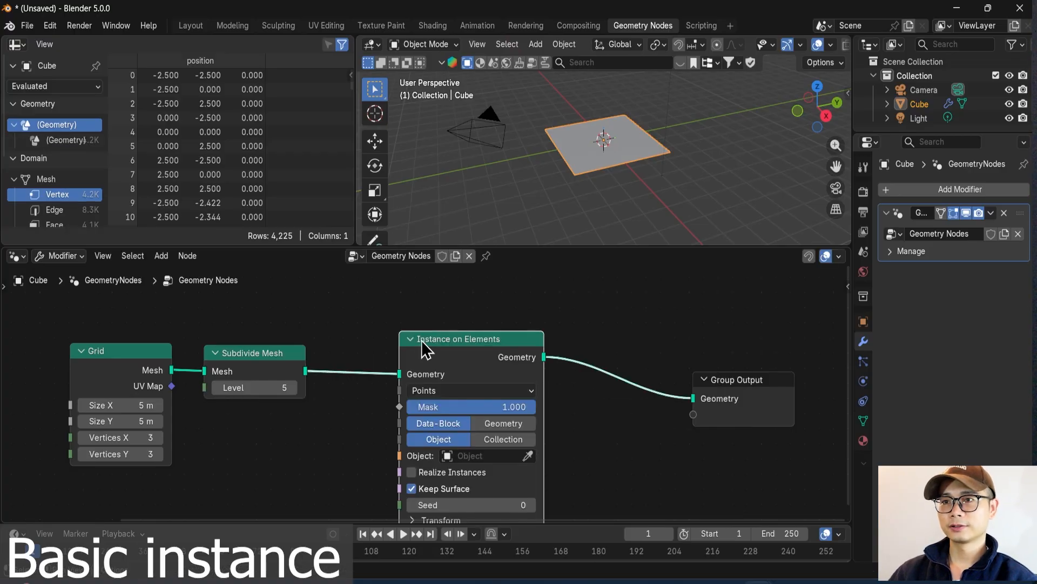
Switch the Instance on Elements node's instance source from Data-Block to Geometry.
{"action": "scroll", "coordinate": [416, 400], "scroll_direction": "down", "scroll_amount": 1}
{"action": "scroll", "coordinate": [414, 418], "scroll_direction": "up", "scroll_amount": 3}
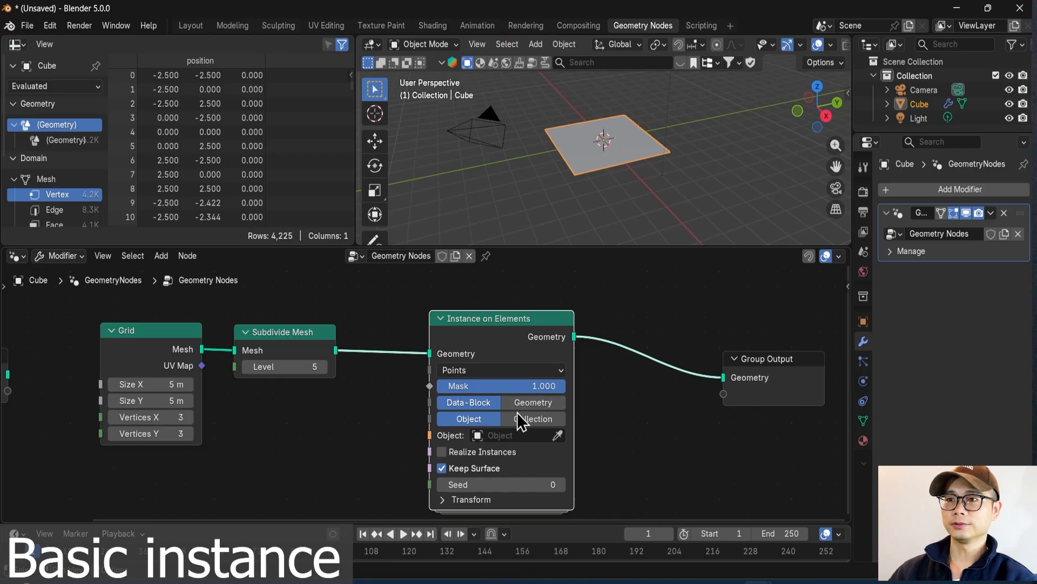
{"action": "scroll", "coordinate": [542, 416], "scroll_direction": "up", "scroll_amount": 2}
{"action": "left_click", "coordinate": [581, 412]}
{"action": "scroll", "coordinate": [532, 411], "scroll_direction": "down", "scroll_amount": 2}
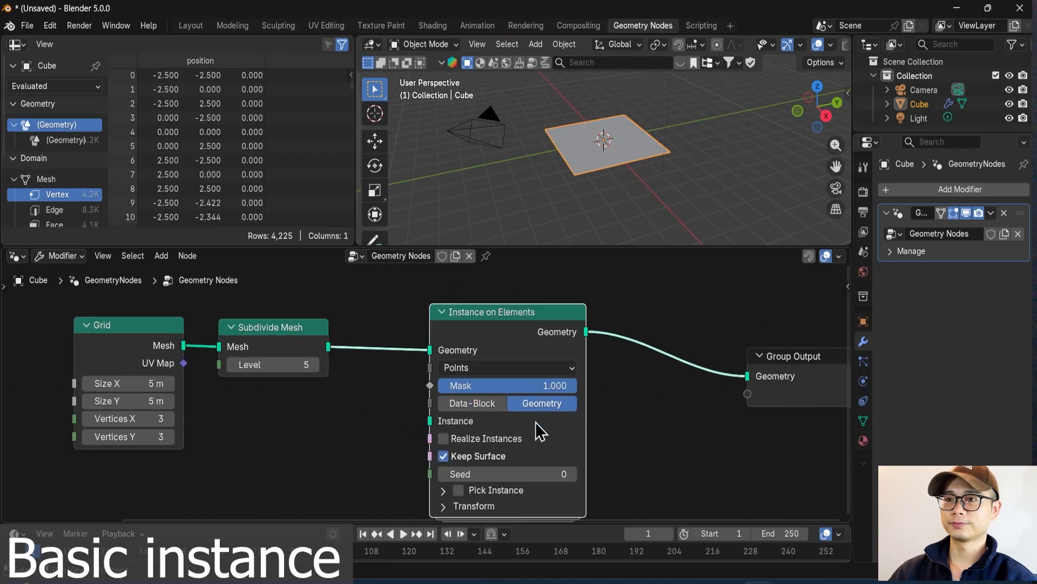
Add a Cube node linked to the Instance input of Instance on Elements and place it below the Grid node.
{"action": "left_click_drag", "start_coordinate": [468, 408], "coordinate": [436, 426]}
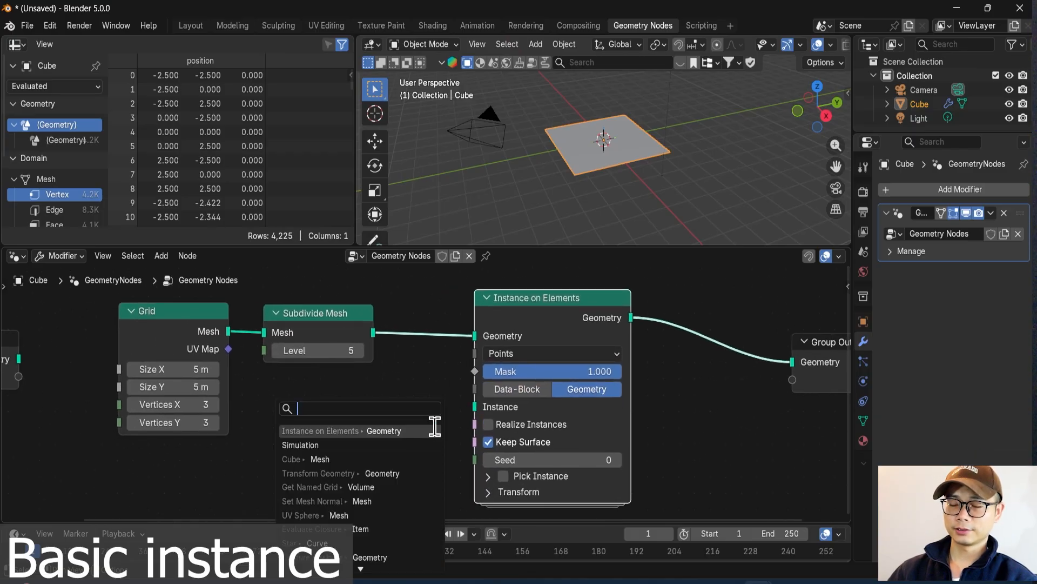
{"action": "type", "text": "cube"}
{"action": "left_click", "coordinate": [435, 427]}
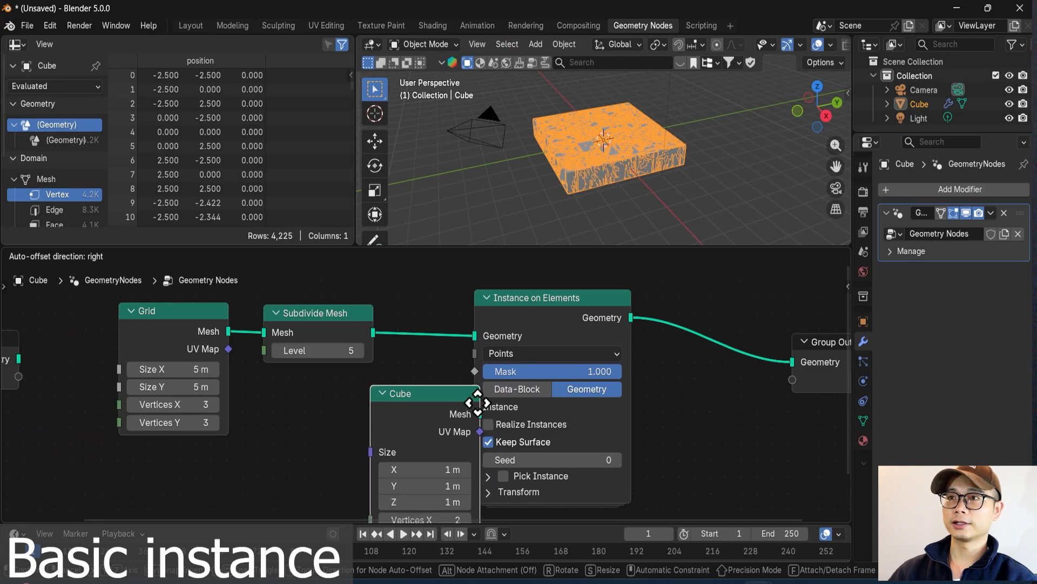
{"action": "left_click", "coordinate": [371, 439]}
{"action": "scroll", "coordinate": [371, 450], "scroll_direction": "down", "scroll_amount": 1}
{"action": "middle_click_drag", "start_coordinate": [371, 451], "coordinate": [408, 412]}
{"action": "left_click_drag", "start_coordinate": [407, 413], "coordinate": [238, 427]}
{"action": "scroll", "coordinate": [616, 416], "scroll_direction": "up", "scroll_amount": 1}
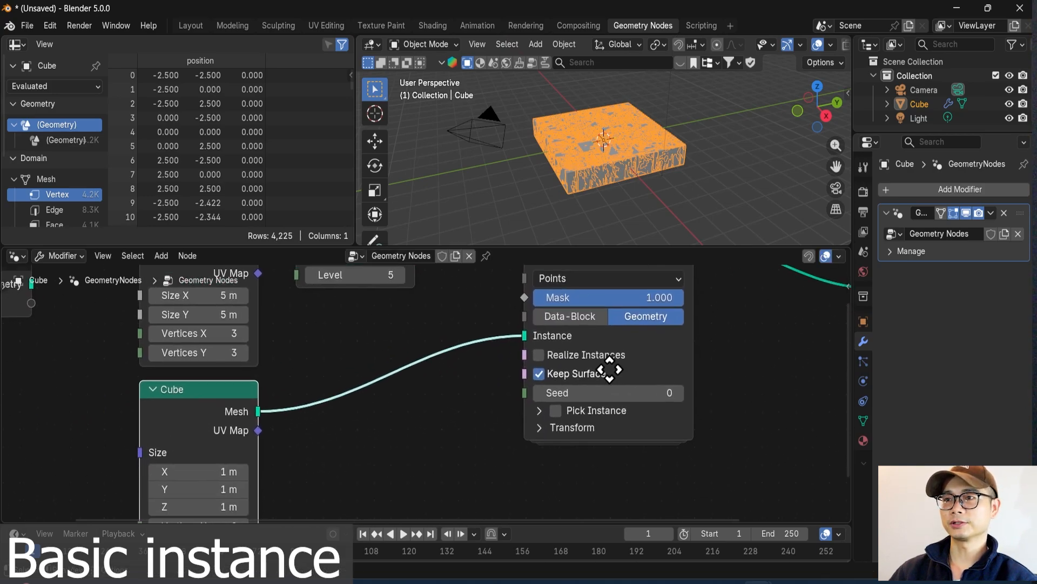
Set the Cube node's X, Y and Z size to 0.1 m.
{"action": "middle_click_drag", "start_coordinate": [265, 416], "coordinate": [232, 365]}
{"action": "left_click", "coordinate": [203, 441]}
{"action": "left_click_drag", "start_coordinate": [203, 441], "coordinate": [180, 407]}
{"action": "type", "text": "0.1"}
{"action": "key", "text": "Return"}
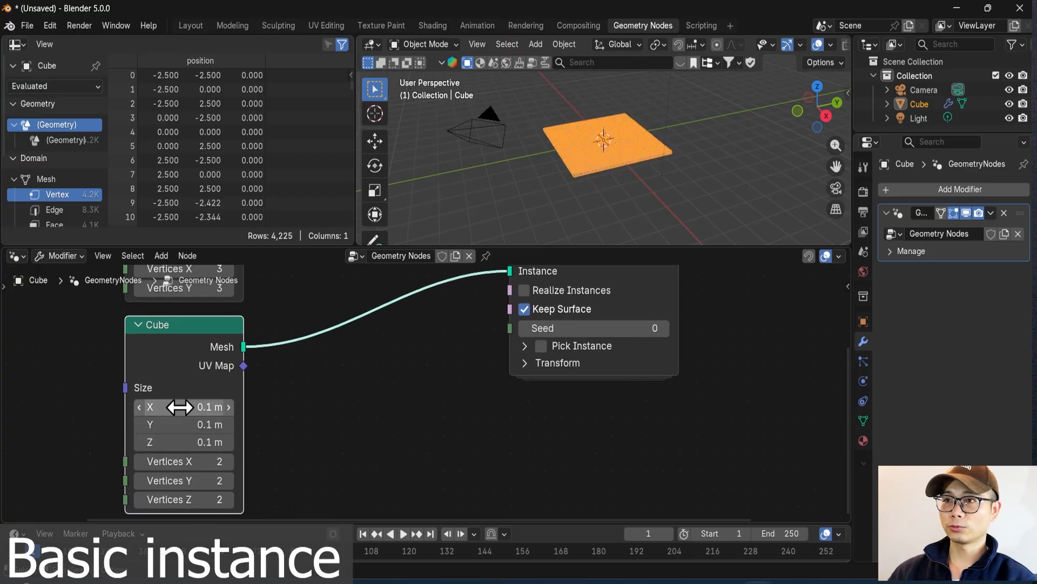
Reduce the Cube node's X, Y and Z size to 0.05 m so the instances stand apart.
{"action": "scroll", "coordinate": [654, 218], "scroll_direction": "up", "scroll_amount": 4}
{"action": "middle_click_drag", "start_coordinate": [650, 222], "coordinate": [541, 227]}
{"action": "middle_click_drag", "start_coordinate": [378, 356], "coordinate": [385, 339]}
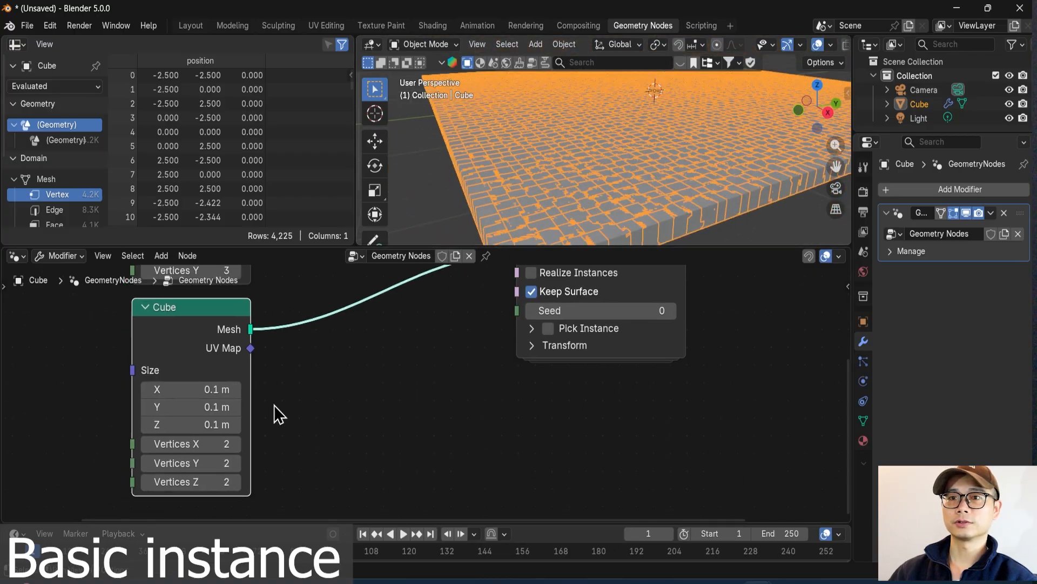
{"action": "left_click_drag", "start_coordinate": [203, 389], "coordinate": [203, 425]}
{"action": "key", "text": "BackSpace"}
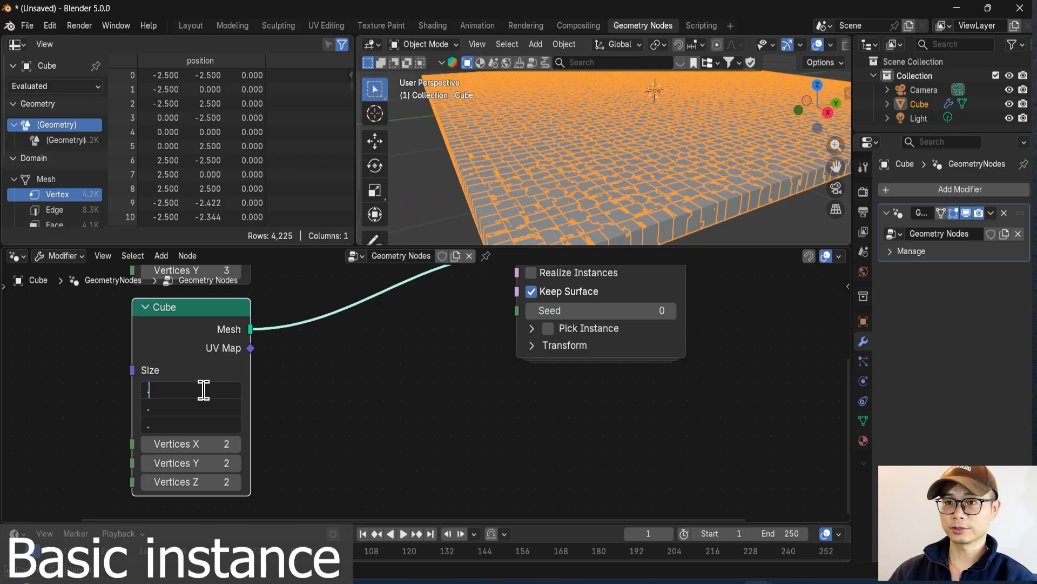
{"action": "type", "text": ".05"}
{"action": "key", "text": "Return"}
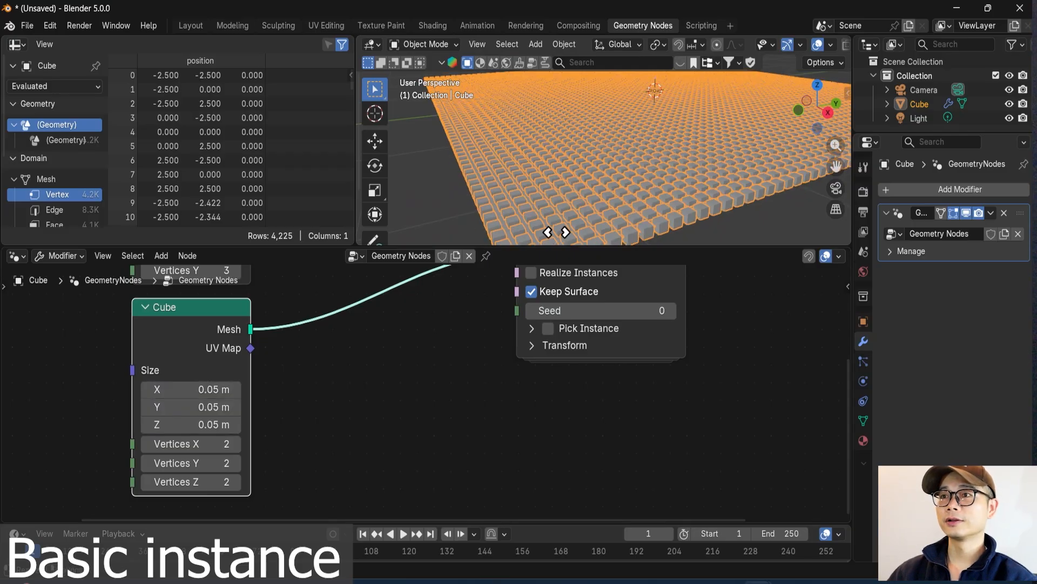
Insert a Subdivision Surface node between the Cube node and the Instance input of Instance on Elements.
{"action": "middle_click_drag", "start_coordinate": [615, 220], "coordinate": [596, 171], "text": "shift"}
{"action": "scroll", "coordinate": [347, 291], "scroll_direction": "up", "scroll_amount": 2}
{"action": "middle_click_drag", "start_coordinate": [266, 350], "coordinate": [297, 507]}
{"action": "scroll", "coordinate": [319, 459], "scroll_direction": "down", "scroll_amount": 1}
{"action": "key", "text": "shift+a"}
{"action": "mouse_move", "coordinate": [340, 405]}
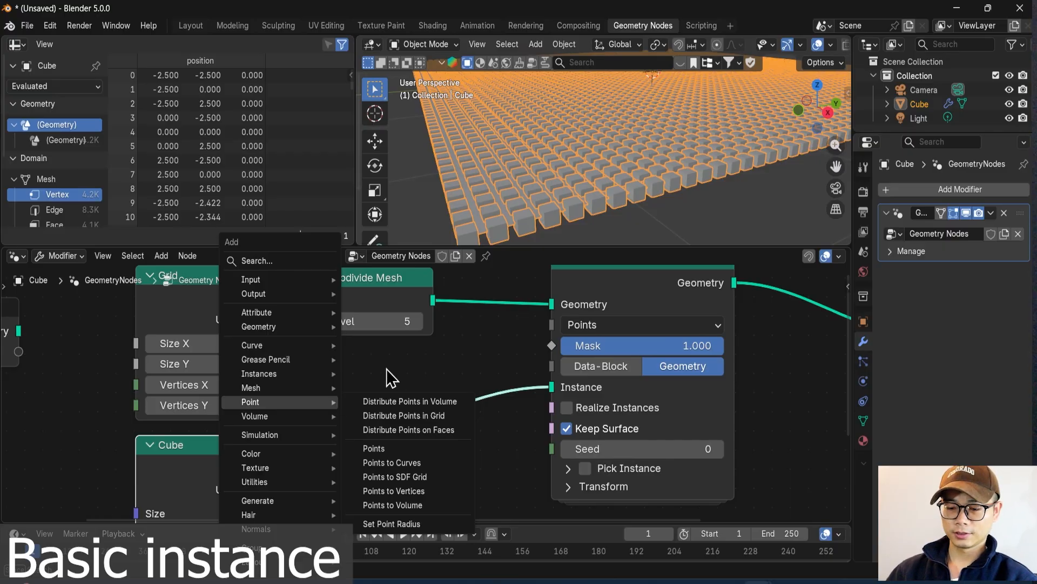
{"action": "type", "text": "subd"}
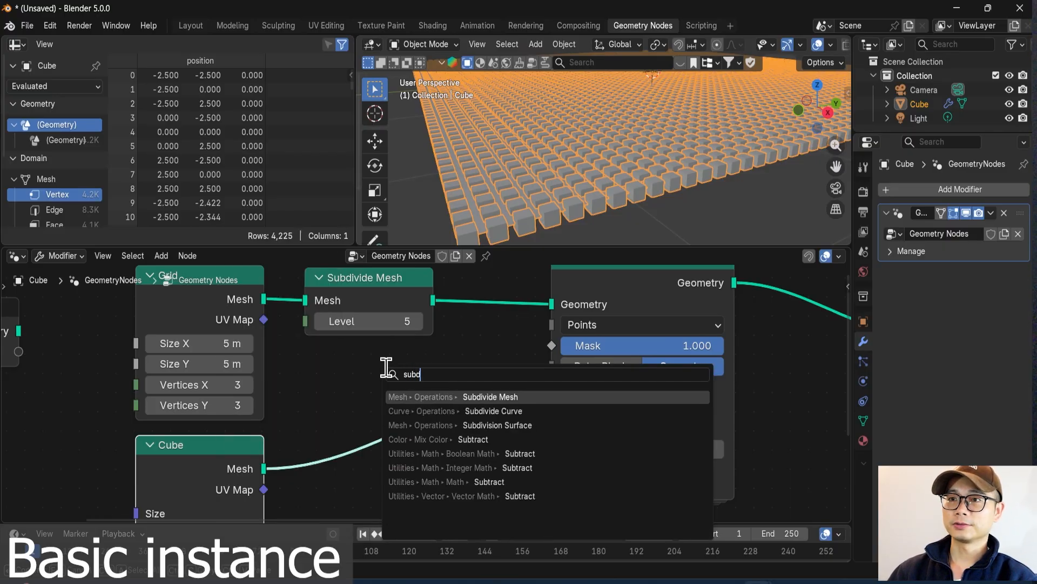
{"action": "left_click", "coordinate": [421, 425]}
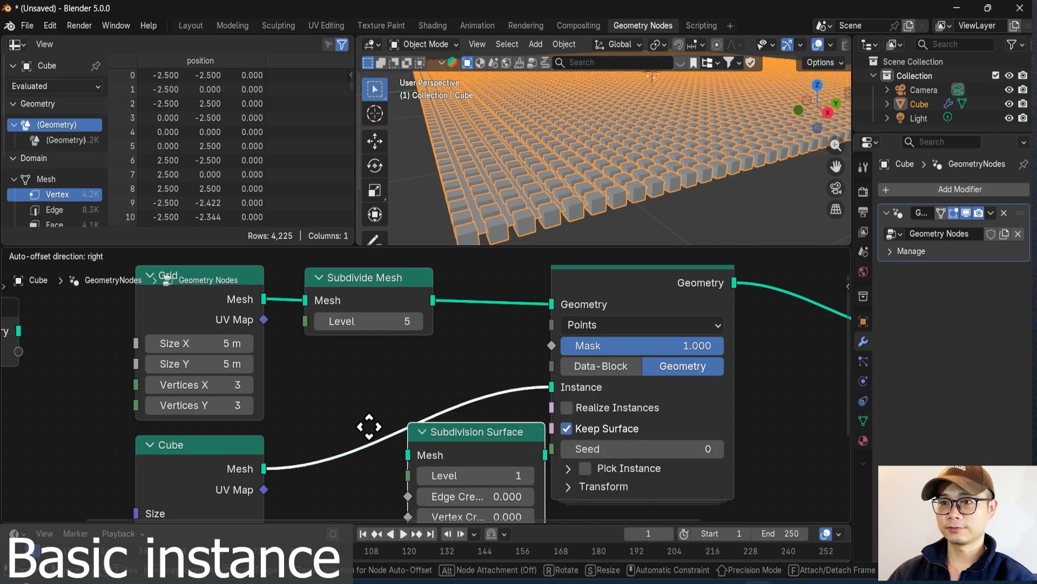
{"action": "left_click", "coordinate": [328, 400]}
{"action": "middle_click_drag", "start_coordinate": [409, 456], "coordinate": [428, 411]}
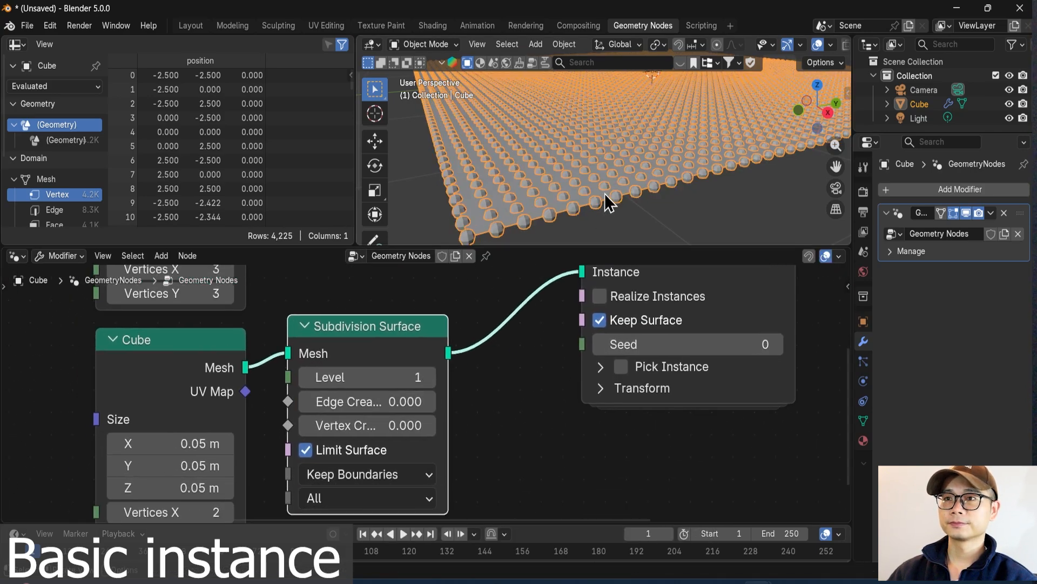
Set the Subdivision Surface node's Edge Crease to 0.320.
{"action": "scroll", "coordinate": [573, 209], "scroll_direction": "up", "scroll_amount": 4}
{"action": "middle_click_drag", "start_coordinate": [548, 211], "coordinate": [536, 171]}
{"action": "middle_click_drag", "start_coordinate": [416, 424], "coordinate": [404, 468]}
{"action": "scroll", "coordinate": [412, 385], "scroll_direction": "up", "scroll_amount": 2}
{"action": "left_click_drag", "start_coordinate": [388, 354], "coordinate": [383, 368]}
{"action": "scroll", "coordinate": [432, 412], "scroll_direction": "up", "scroll_amount": 1}
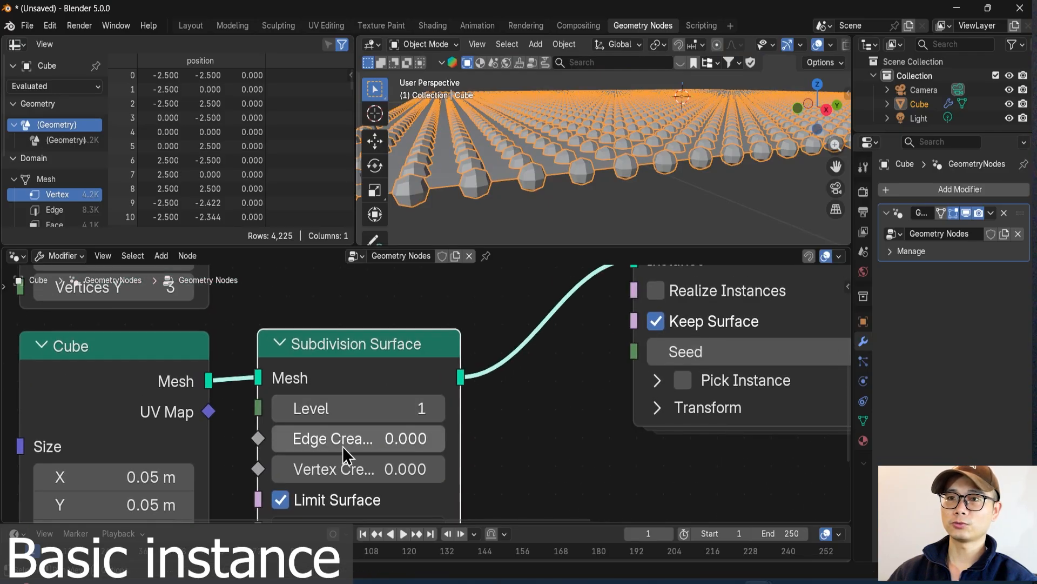
{"action": "left_click_drag", "start_coordinate": [296, 442], "coordinate": [470, 440]}
{"action": "left_click_drag", "start_coordinate": [331, 435], "coordinate": [403, 436]}
{"action": "scroll", "coordinate": [410, 399], "scroll_direction": "down", "scroll_amount": 4}
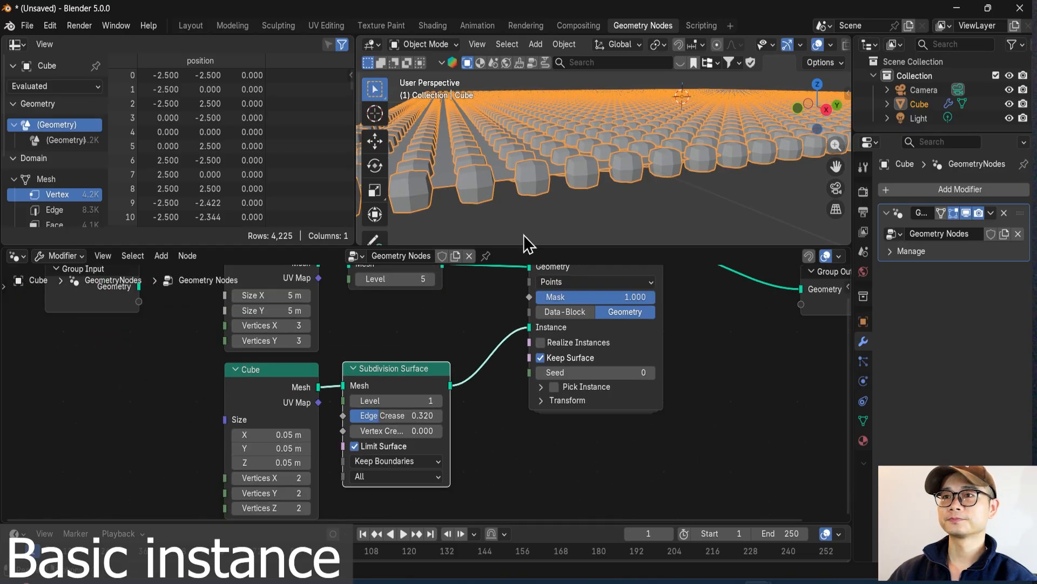
Move the Group Output node farther away from Instance on Elements.
{"action": "middle_click_drag", "start_coordinate": [557, 143], "coordinate": [520, 206]}
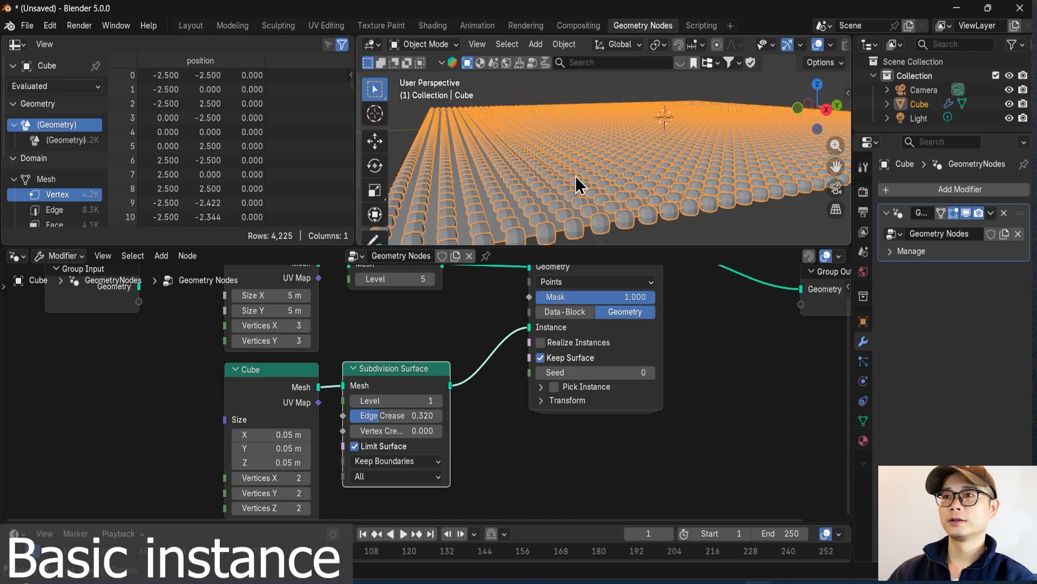
{"action": "middle_click_drag", "start_coordinate": [575, 177], "coordinate": [588, 213]}
{"action": "scroll", "coordinate": [440, 420], "scroll_direction": "down", "scroll_amount": 3}
{"action": "middle_click_drag", "start_coordinate": [780, 350], "coordinate": [636, 384]}
{"action": "left_click_drag", "start_coordinate": [636, 385], "coordinate": [711, 399]}
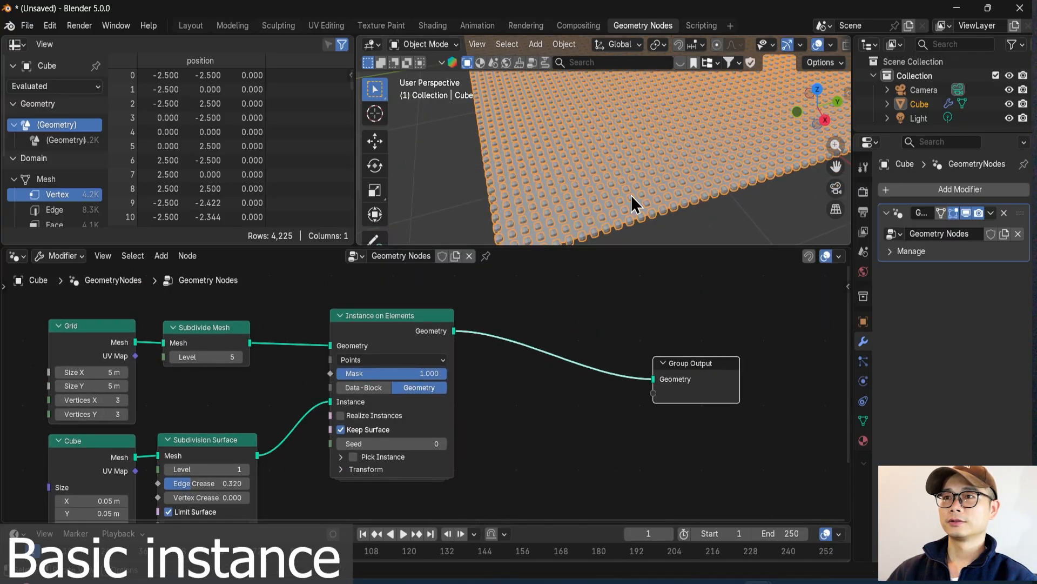
Turn off Keep Surface on the Instance on Elements node.
{"action": "middle_click_drag", "start_coordinate": [631, 196], "coordinate": [571, 216]}
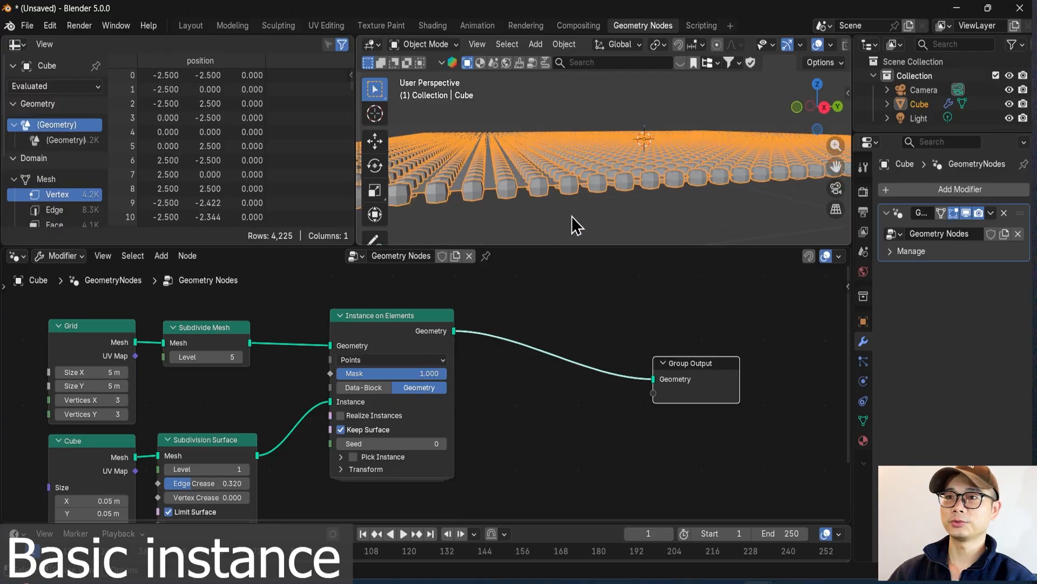
{"action": "scroll", "coordinate": [456, 396], "scroll_direction": "up", "scroll_amount": 3}
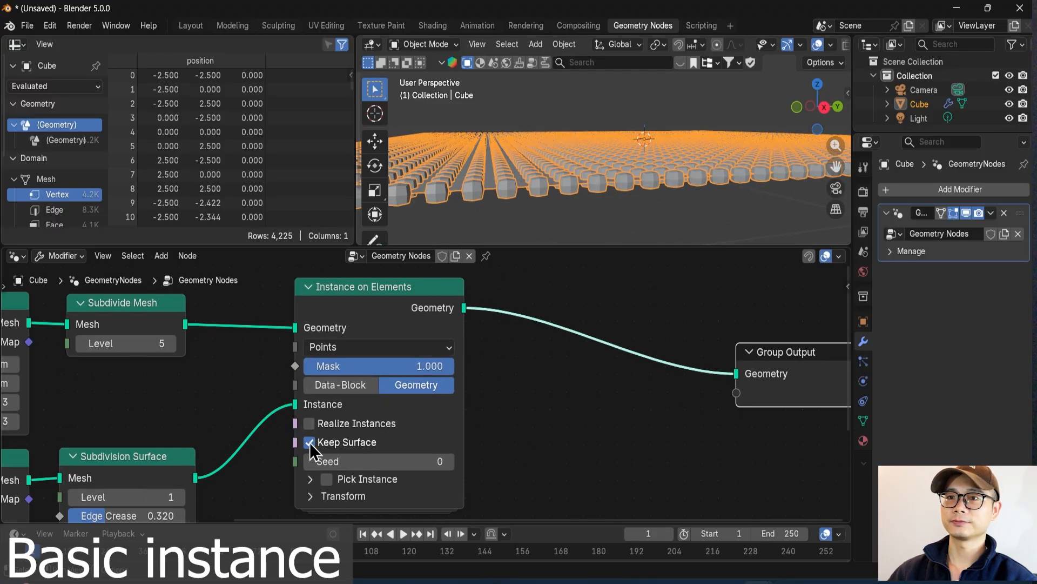
{"action": "left_click", "coordinate": [309, 443]}
{"action": "middle_click_drag", "start_coordinate": [621, 157], "coordinate": [621, 129]}
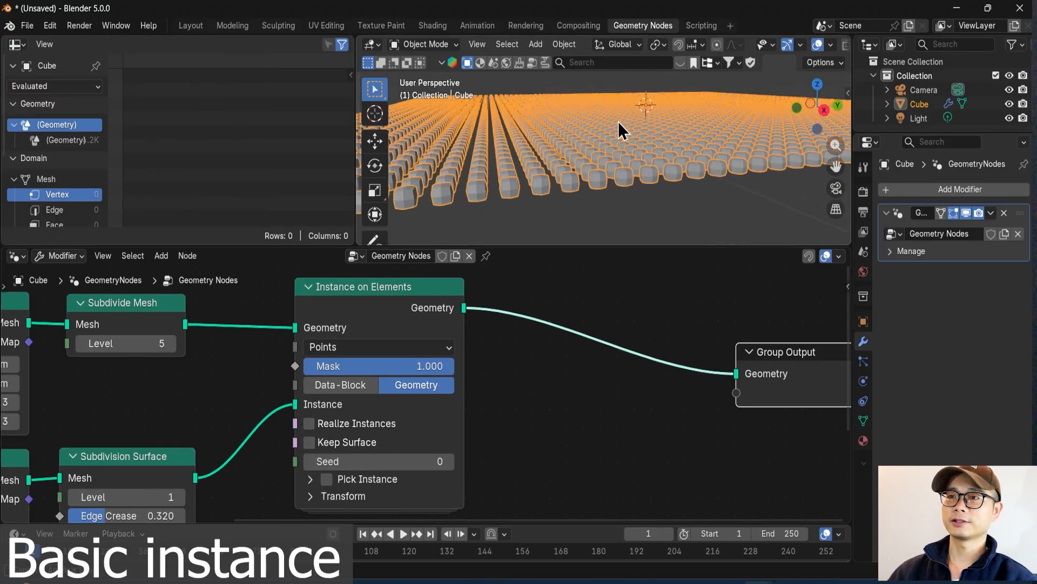
{"action": "scroll", "coordinate": [621, 130], "scroll_direction": "down", "scroll_amount": 2}
{"action": "scroll", "coordinate": [512, 349], "scroll_direction": "down", "scroll_amount": 2}
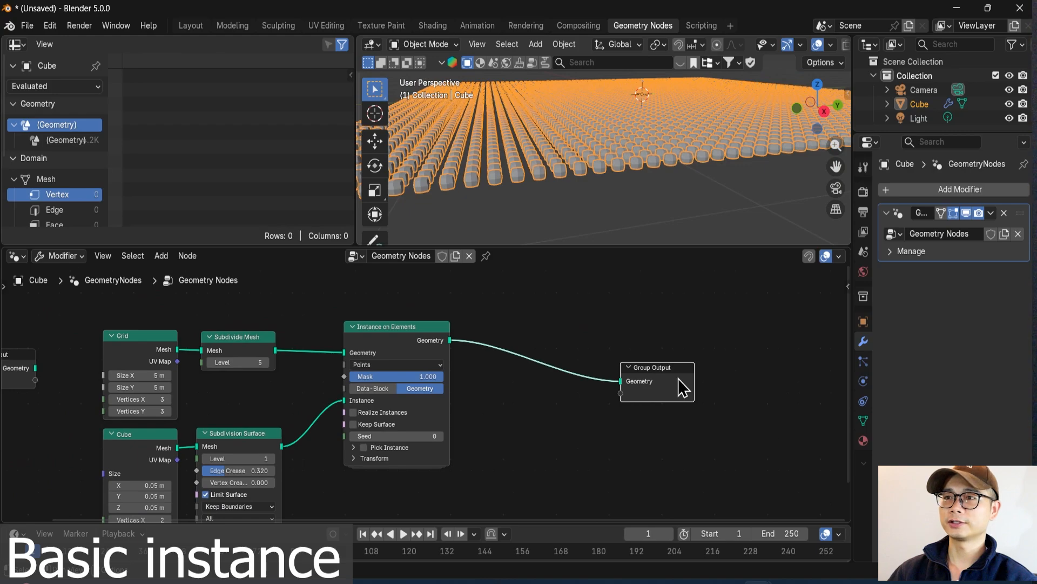
Rearrange the nodes by shifting Instance on Elements slightly toward Group Output and placing Group Output farther away and lower in the graph.
{"action": "left_click_drag", "start_coordinate": [683, 386], "coordinate": [737, 375]}
{"action": "scroll", "coordinate": [440, 352], "scroll_direction": "up", "scroll_amount": 1}
{"action": "left_click", "coordinate": [440, 351]}
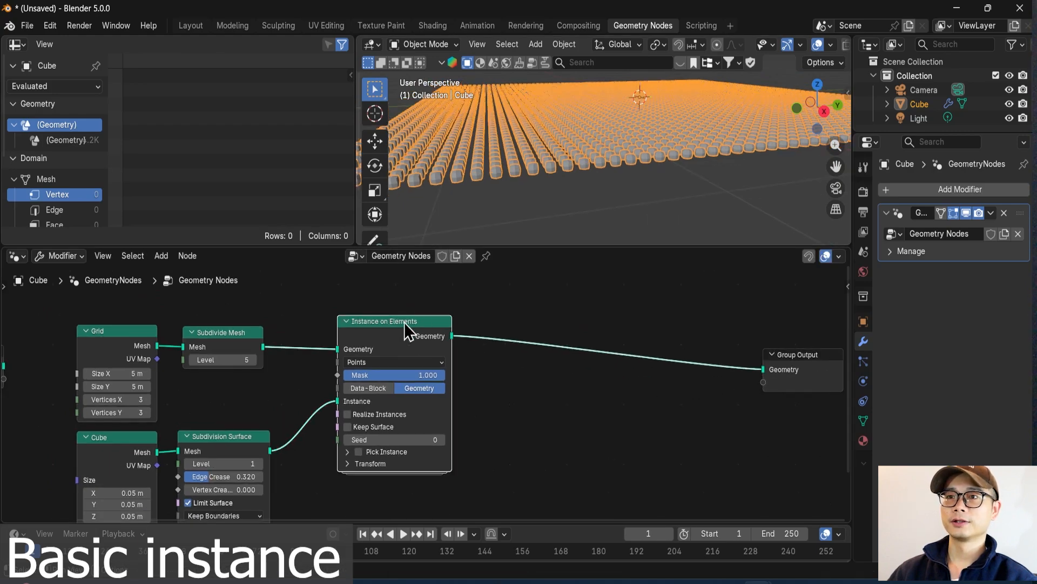
{"action": "mouse_move", "coordinate": [406, 329]}
{"action": "left_mouse_down"}
{"action": "mouse_move", "coordinate": [449, 326]}
{"action": "mouse_move", "coordinate": [423, 326]}
{"action": "left_mouse_up"}
{"action": "scroll", "coordinate": [375, 363], "scroll_direction": "down", "scroll_amount": 1}
{"action": "middle_click_drag", "start_coordinate": [375, 363], "coordinate": [407, 349]}
{"action": "scroll", "coordinate": [550, 137], "scroll_direction": "up", "scroll_amount": 2}
{"action": "scroll", "coordinate": [579, 324], "scroll_direction": "down", "scroll_amount": 1}
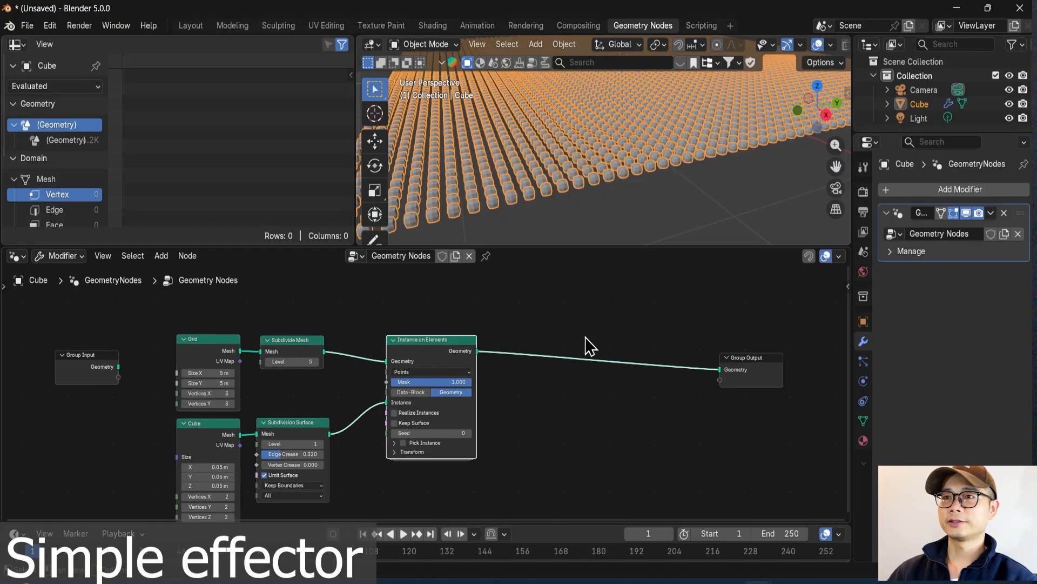
{"action": "middle_click_drag", "start_coordinate": [576, 371], "coordinate": [524, 273]}
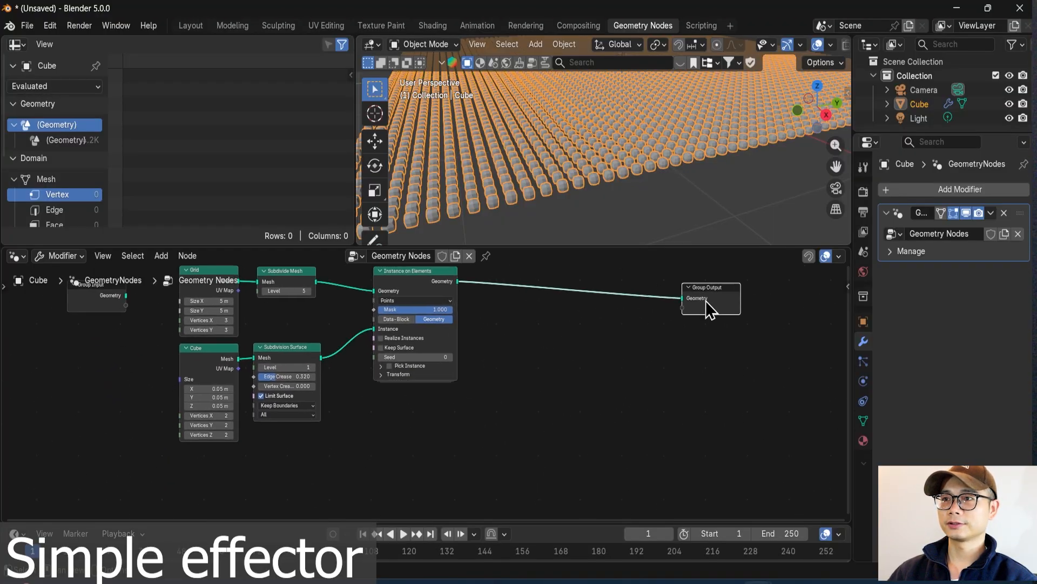
{"action": "left_click_drag", "start_coordinate": [709, 308], "coordinate": [708, 425]}
Insert a Set Position node on the link between Instance on Elements and Group Output.
{"action": "left_click", "coordinate": [556, 382]}
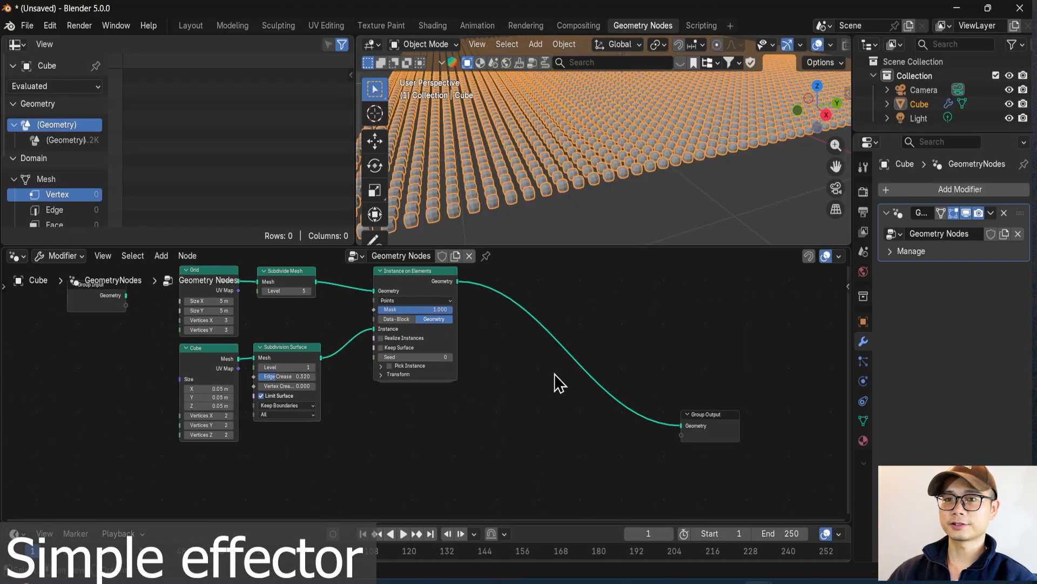
{"action": "key", "text": "shift+a"}
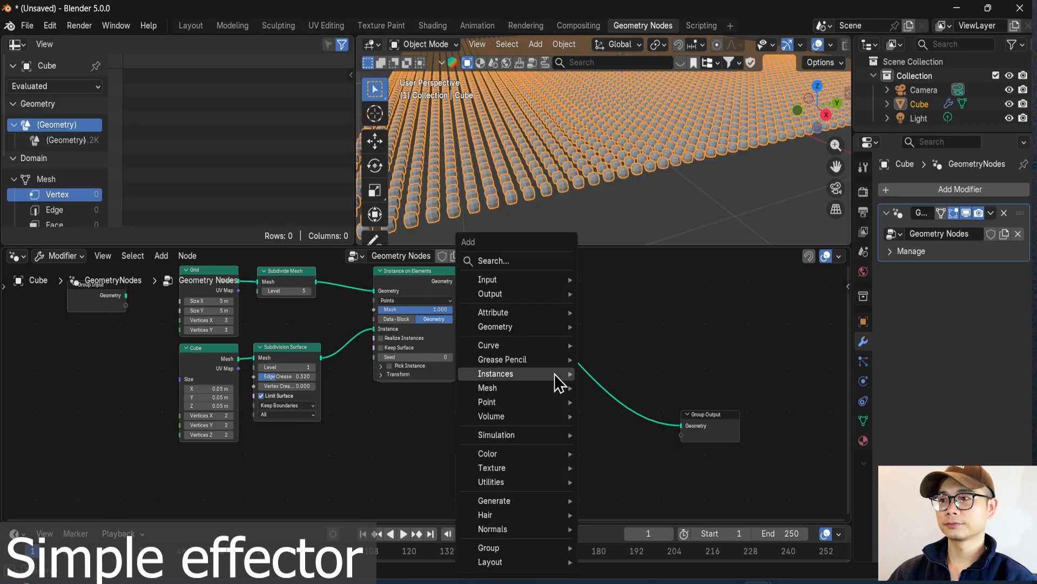
{"action": "type", "text": "SET"}
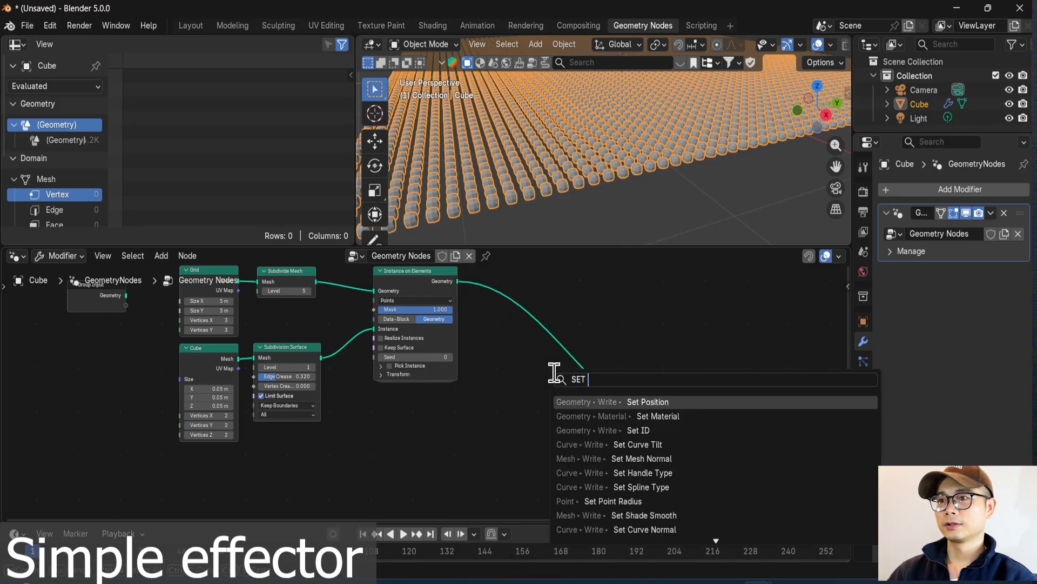
{"action": "key", "text": "Return"}
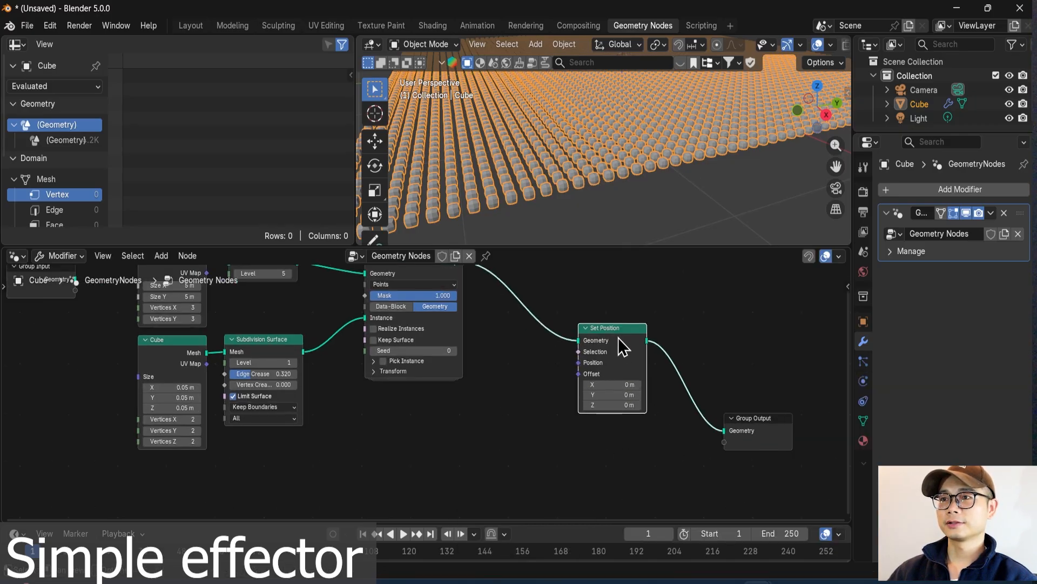
{"action": "left_click", "coordinate": [621, 343]}
{"action": "scroll", "coordinate": [700, 424], "scroll_direction": "up", "scroll_amount": 2}
{"action": "middle_click_drag", "start_coordinate": [700, 424], "coordinate": [626, 394]}
{"action": "scroll", "coordinate": [569, 378], "scroll_direction": "up", "scroll_amount": 1}
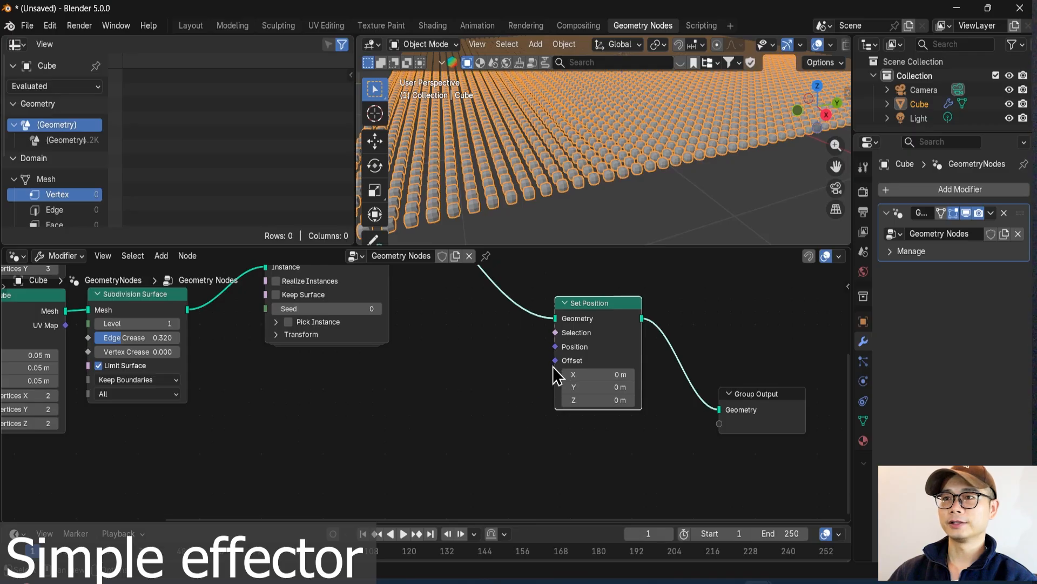
Add a Vector node linked to the Offset input of Set Position and place it below that node.
{"action": "key", "text": "shift+a"}
{"action": "type", "text": "VECT"}
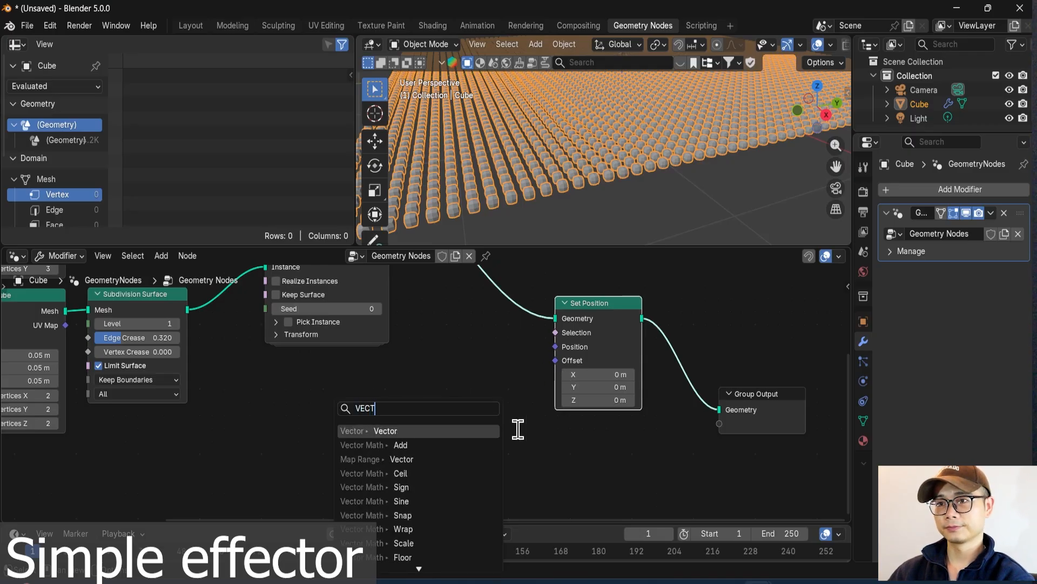
{"action": "key", "text": "Return"}
{"action": "left_click", "coordinate": [498, 433]}
{"action": "left_click_drag", "start_coordinate": [490, 452], "coordinate": [555, 360]}
{"action": "scroll", "coordinate": [495, 439], "scroll_direction": "up", "scroll_amount": 2}
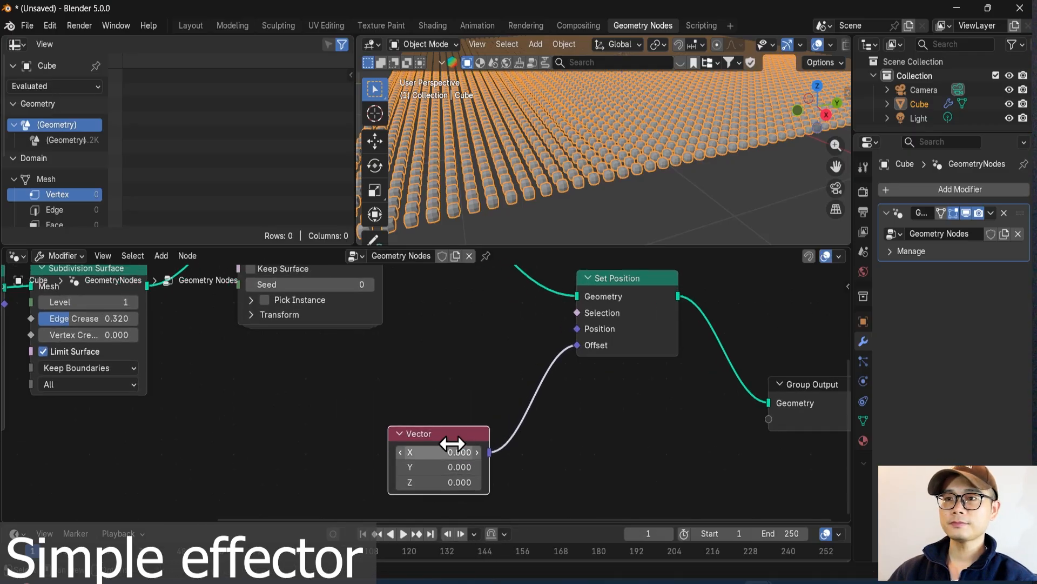
Set the Vector node's Z value to 0.5.
{"action": "middle_click_drag", "start_coordinate": [532, 350], "coordinate": [538, 301]}
{"action": "left_click_drag", "start_coordinate": [459, 433], "coordinate": [473, 433]}
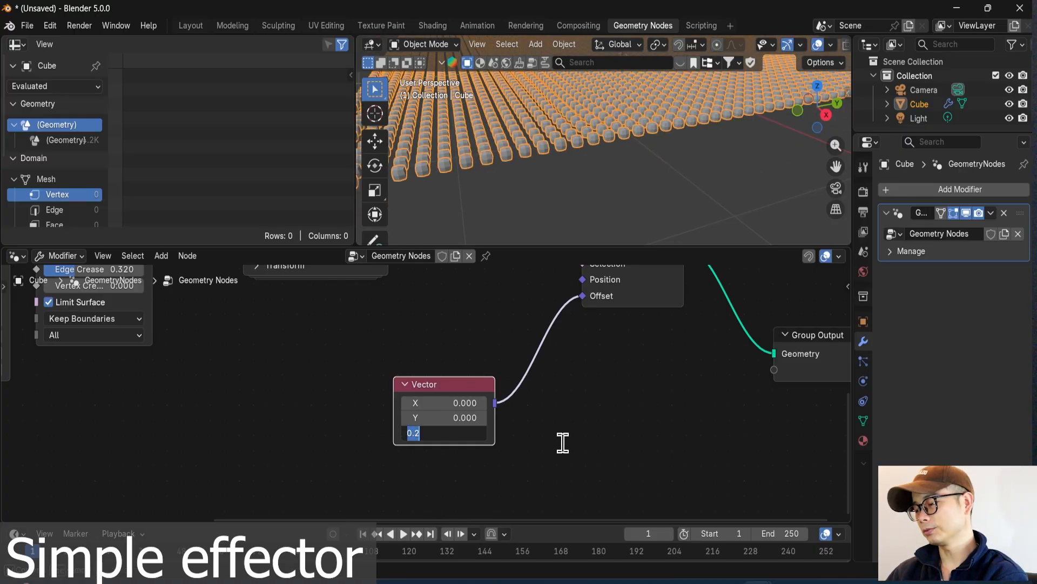
{"action": "key", "text": "Return"}
{"action": "middle_click_drag", "start_coordinate": [578, 230], "coordinate": [621, 216]}
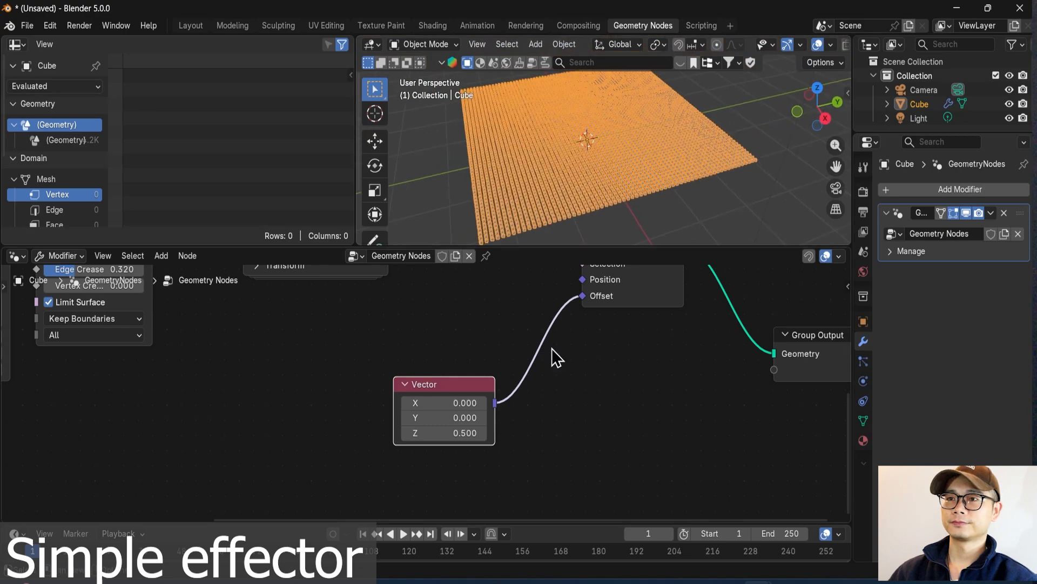
Expand the Transform settings of the Instance on Elements node.
{"action": "scroll", "coordinate": [521, 390], "scroll_direction": "down", "scroll_amount": 2}
{"action": "middle_click_drag", "start_coordinate": [521, 390], "coordinate": [522, 429]}
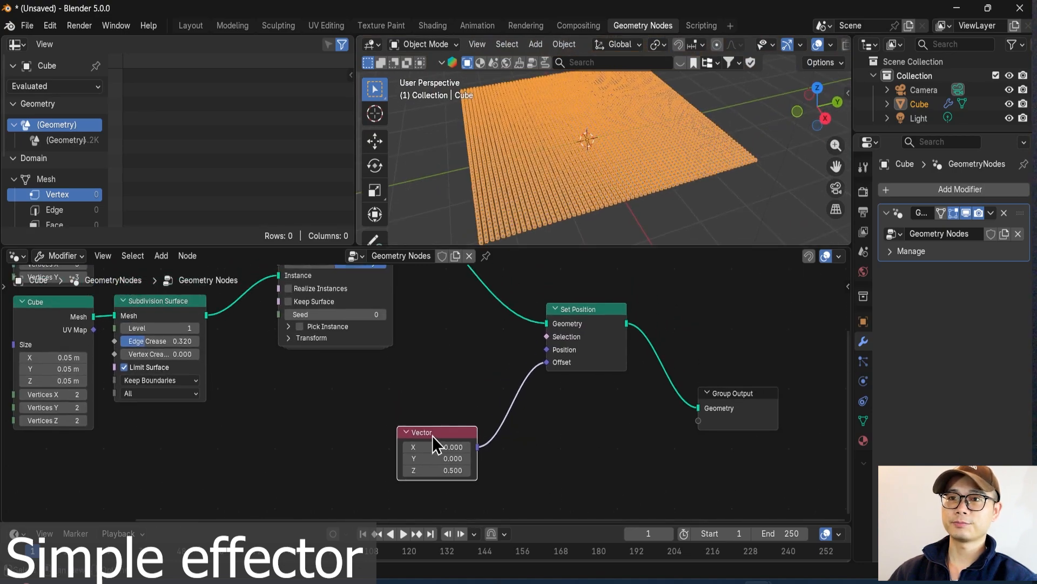
{"action": "scroll", "coordinate": [386, 383], "scroll_direction": "up", "scroll_amount": 1}
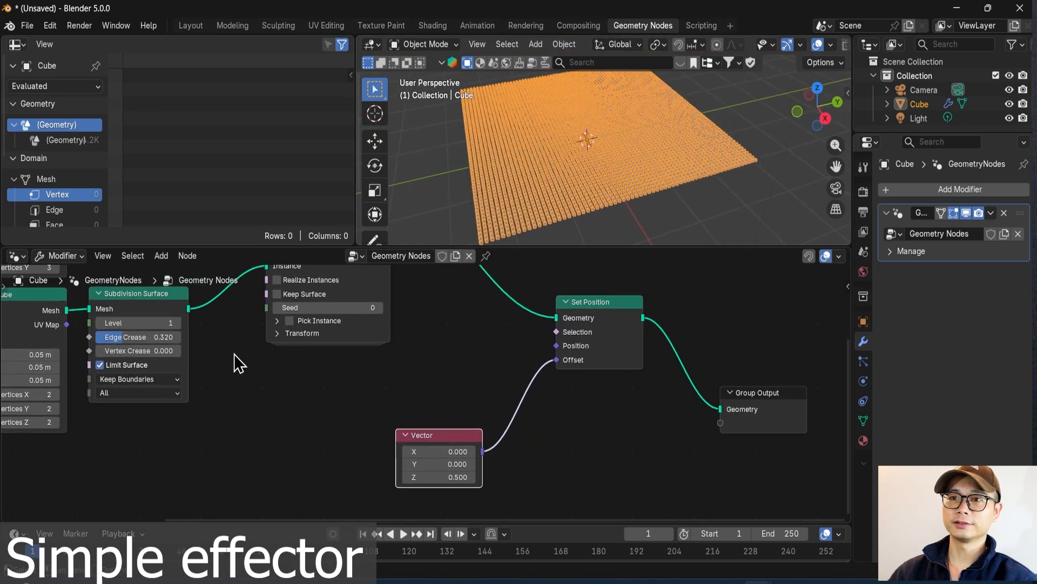
{"action": "left_click", "coordinate": [274, 333]}
{"action": "middle_click_drag", "start_coordinate": [273, 333], "coordinate": [357, 331]}
{"action": "scroll", "coordinate": [376, 391], "scroll_direction": "up", "scroll_amount": 1}
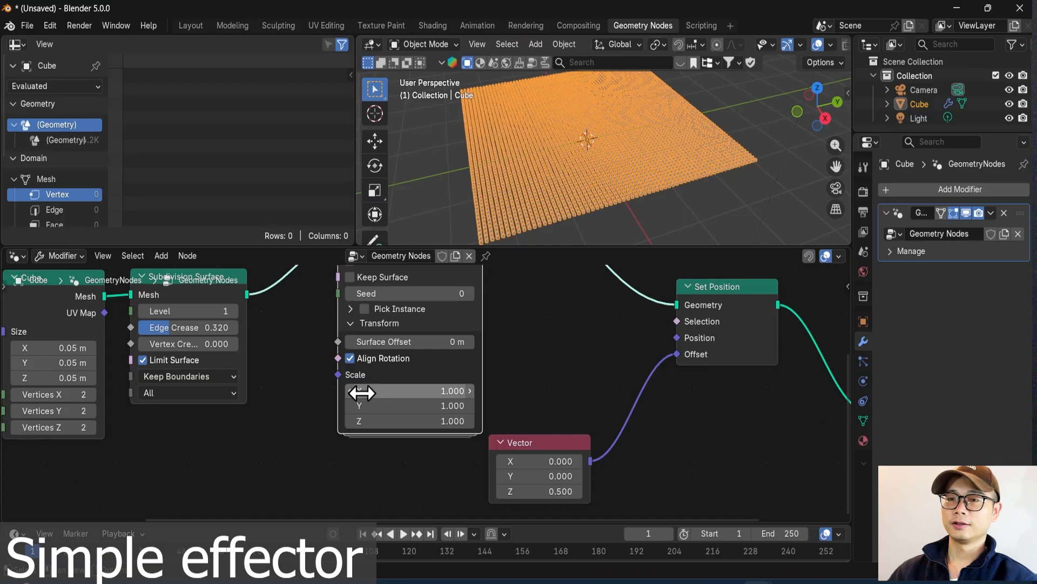
Add a Value node beneath Instance on Elements and link it to that node's Scale input.
{"action": "middle_click_drag", "start_coordinate": [361, 392], "coordinate": [351, 373]}
{"action": "key", "text": "shift+a"}
{"action": "type", "text": "va"}
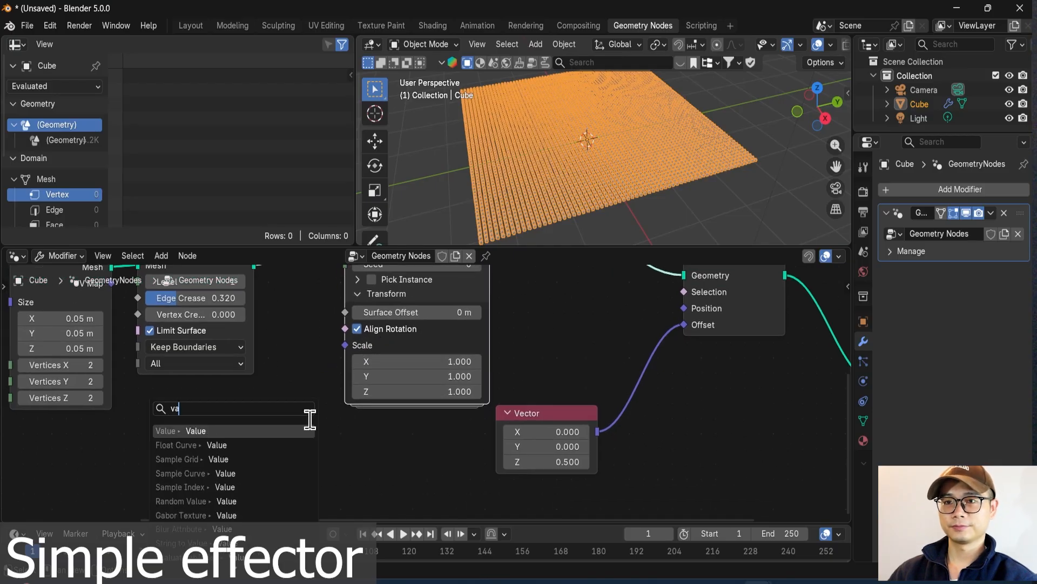
{"action": "type", "text": "l"}
{"action": "key", "text": "Return"}
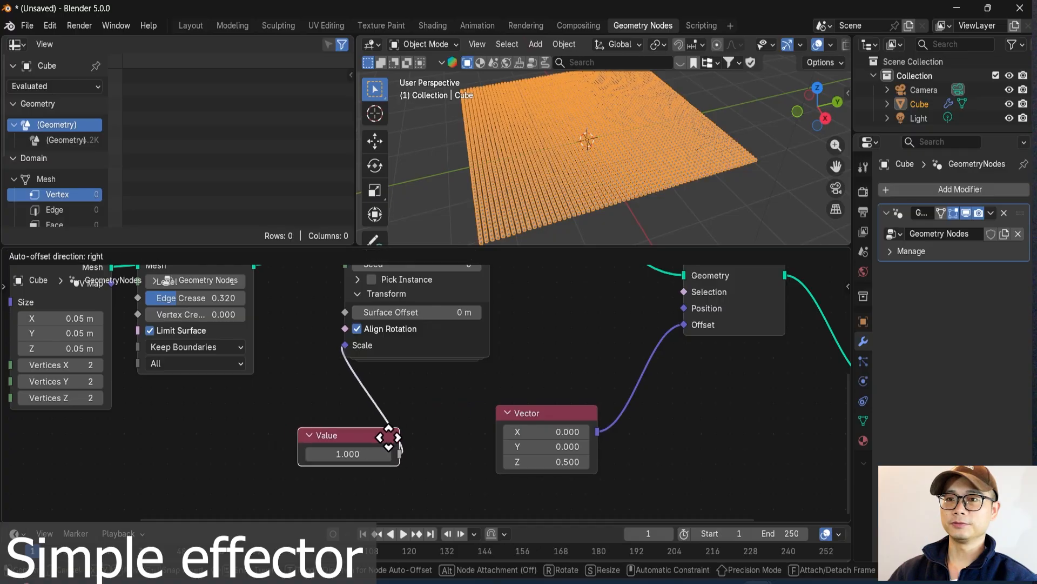
{"action": "left_click", "coordinate": [394, 453]}
{"action": "left_click_drag", "start_coordinate": [599, 430], "coordinate": [344, 345]}
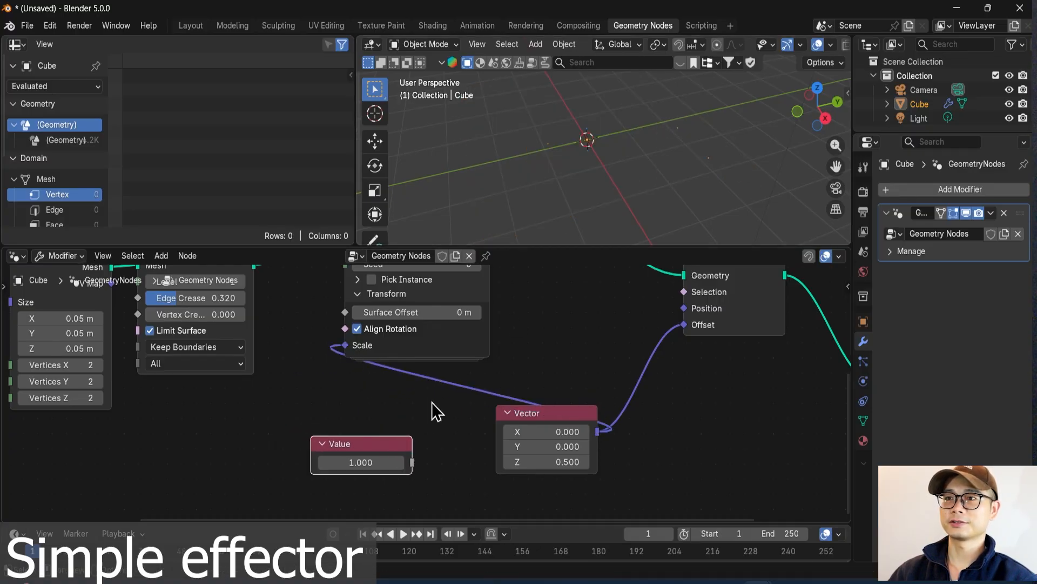
{"action": "left_click_drag", "start_coordinate": [413, 462], "coordinate": [344, 346]}
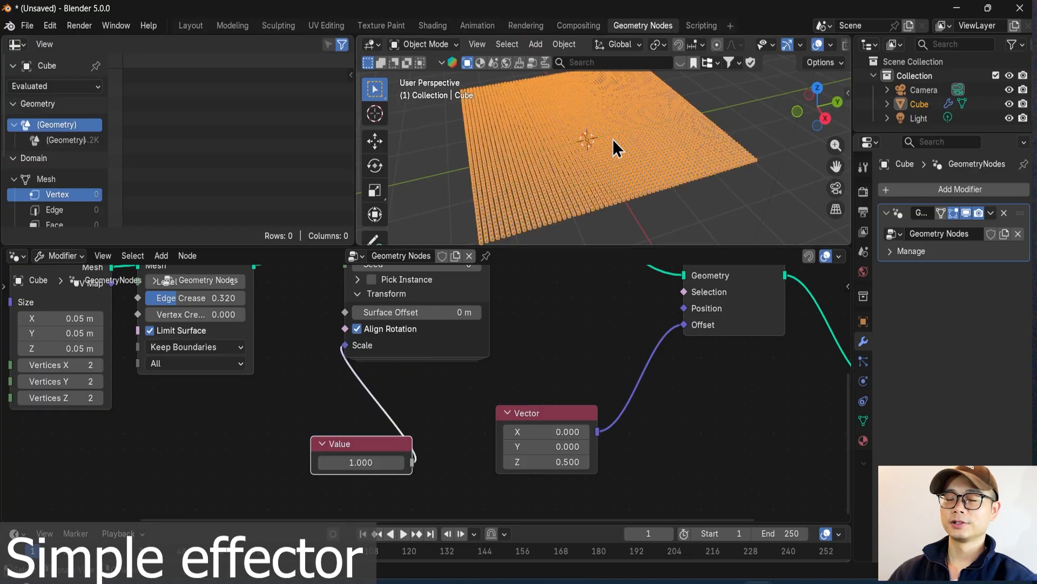
Try a value of 0.1 in the Value node driving the instance scale and inspect the shrunken cubes.
{"action": "scroll", "coordinate": [427, 395], "scroll_direction": "up", "scroll_amount": 1}
{"action": "left_click", "coordinate": [362, 480]}
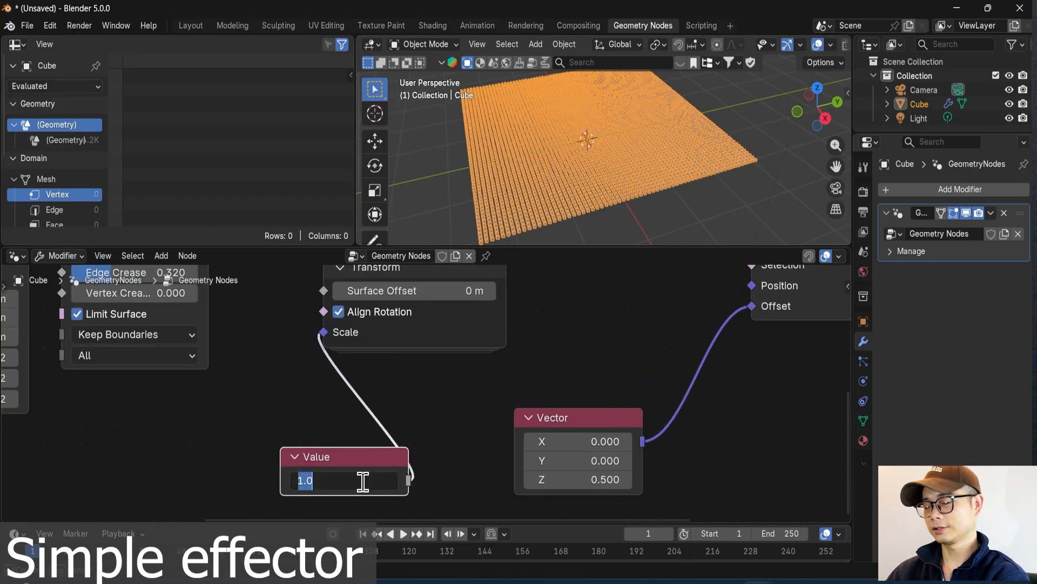
{"action": "type", "text": "0.1"}
{"action": "key", "text": "Return"}
{"action": "middle_click_drag", "start_coordinate": [586, 150], "coordinate": [609, 170]}
{"action": "middle_click_drag", "start_coordinate": [583, 225], "coordinate": [576, 217]}
{"action": "middle_click_drag", "start_coordinate": [591, 176], "coordinate": [608, 181]}
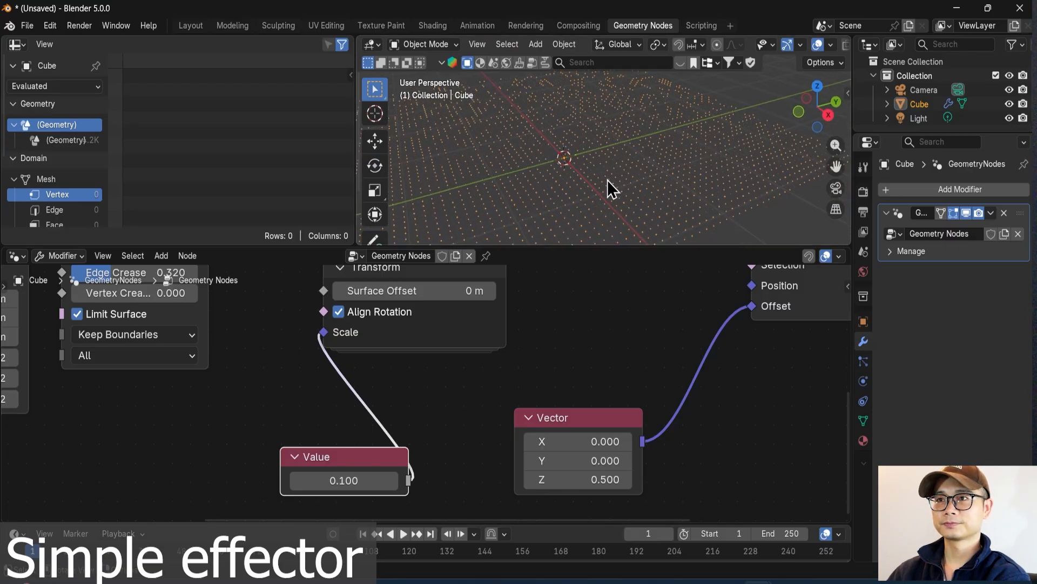
Set the Value node driving the instance scale back to 1.
{"action": "left_click", "coordinate": [323, 481]}
{"action": "type", "text": "1"}
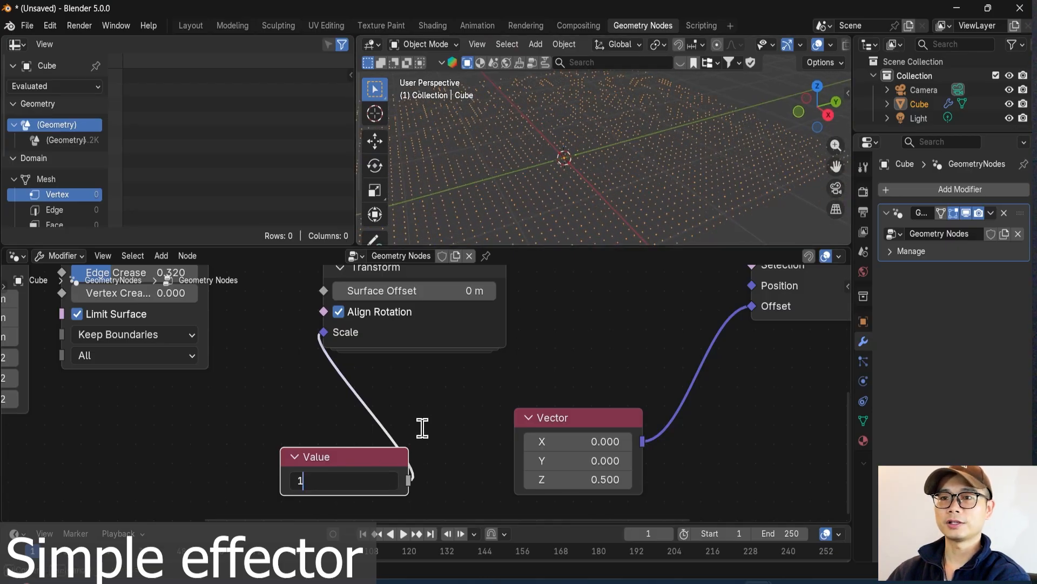
{"action": "key", "text": "Return"}
Spread out the node tree, shifting Group Output and Set Position to the right and placing the Vector node beneath Set Position.
{"action": "scroll", "coordinate": [513, 162], "scroll_direction": "down", "scroll_amount": 3}
{"action": "scroll", "coordinate": [412, 364], "scroll_direction": "down", "scroll_amount": 1}
{"action": "left_click_drag", "start_coordinate": [365, 441], "coordinate": [364, 412]}
{"action": "scroll", "coordinate": [364, 411], "scroll_direction": "down", "scroll_amount": 1}
{"action": "middle_click_drag", "start_coordinate": [637, 343], "coordinate": [446, 346]}
{"action": "left_click_drag", "start_coordinate": [645, 384], "coordinate": [780, 384]}
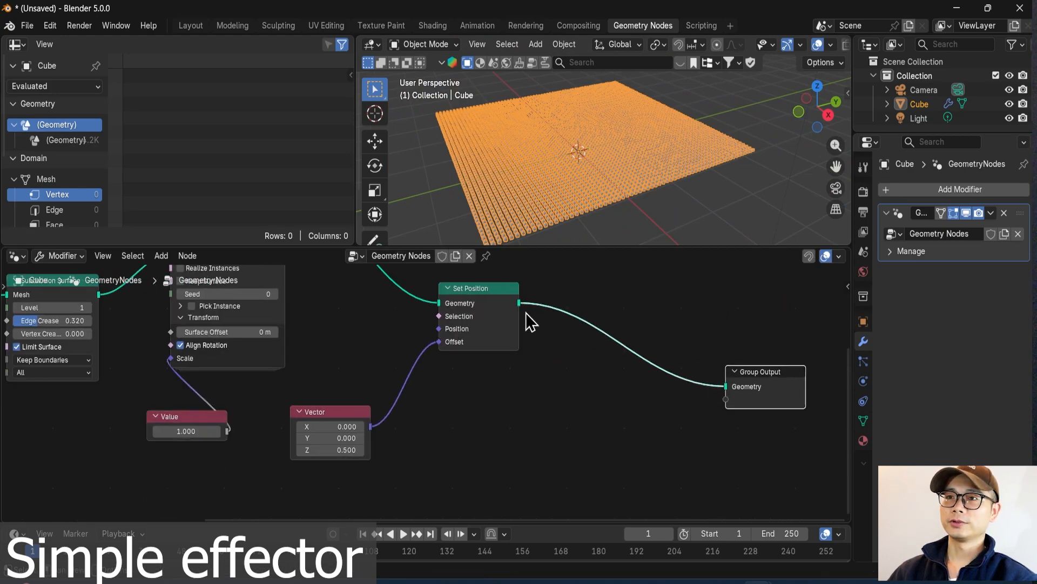
{"action": "left_click_drag", "start_coordinate": [485, 308], "coordinate": [519, 308]}
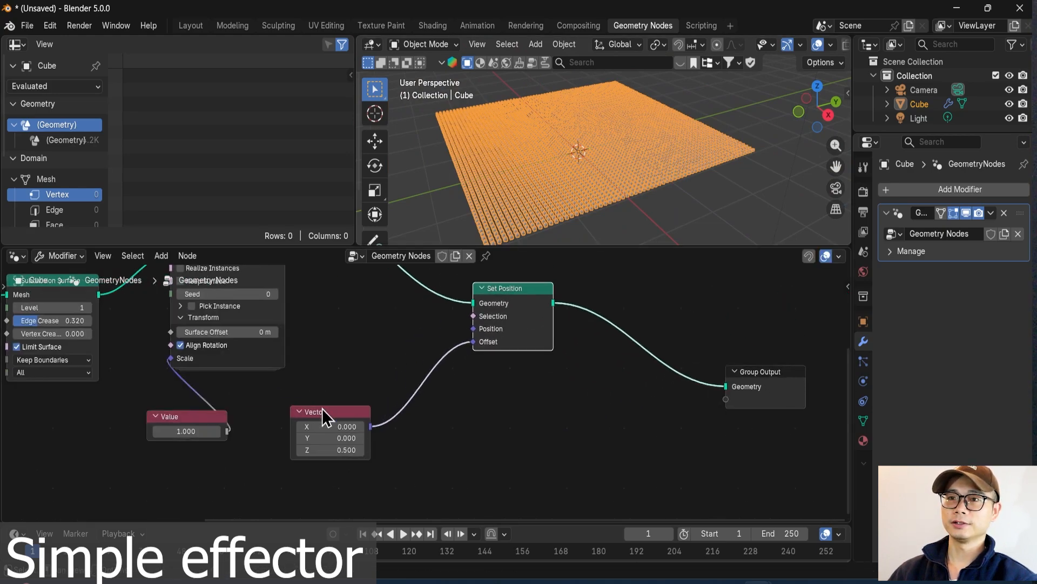
{"action": "left_click_drag", "start_coordinate": [342, 414], "coordinate": [514, 391]}
{"action": "scroll", "coordinate": [514, 394], "scroll_direction": "down", "scroll_amount": 2}
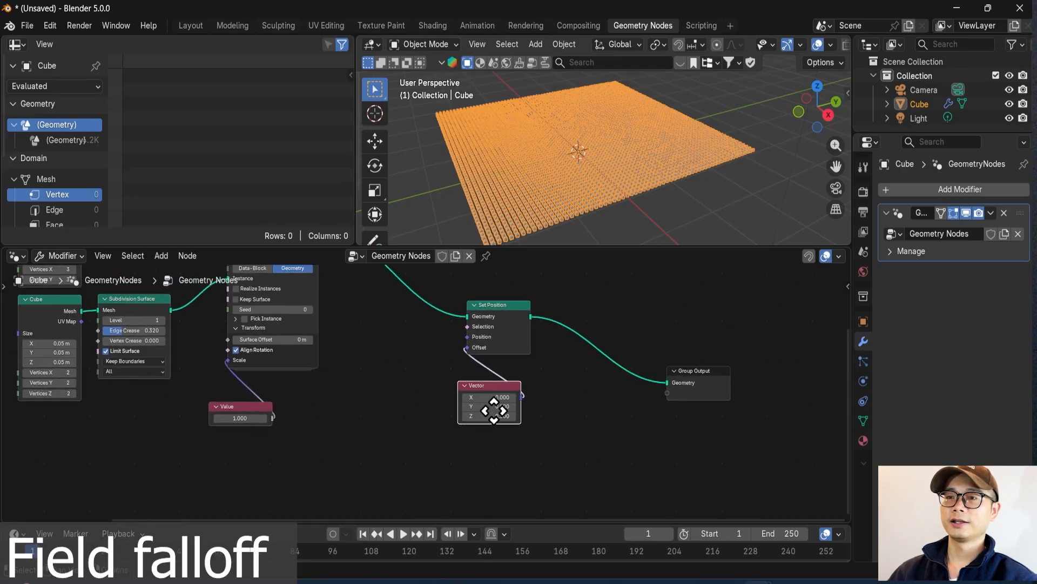
Save the project as "test field EH.blend" in the volumetric sharing folder.
{"action": "key", "text": "ctrl+s"}
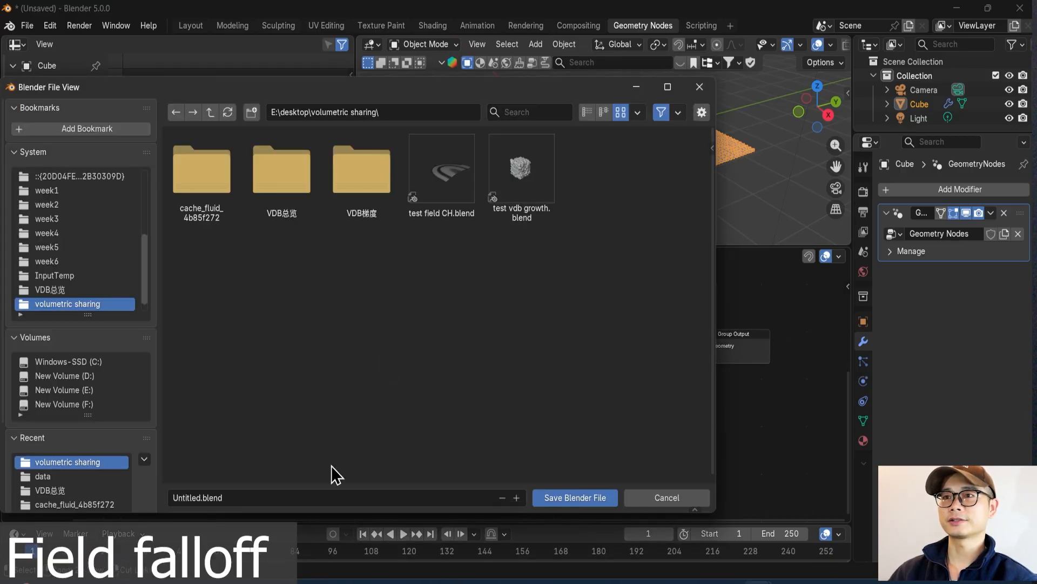
{"action": "left_click", "coordinate": [230, 498]}
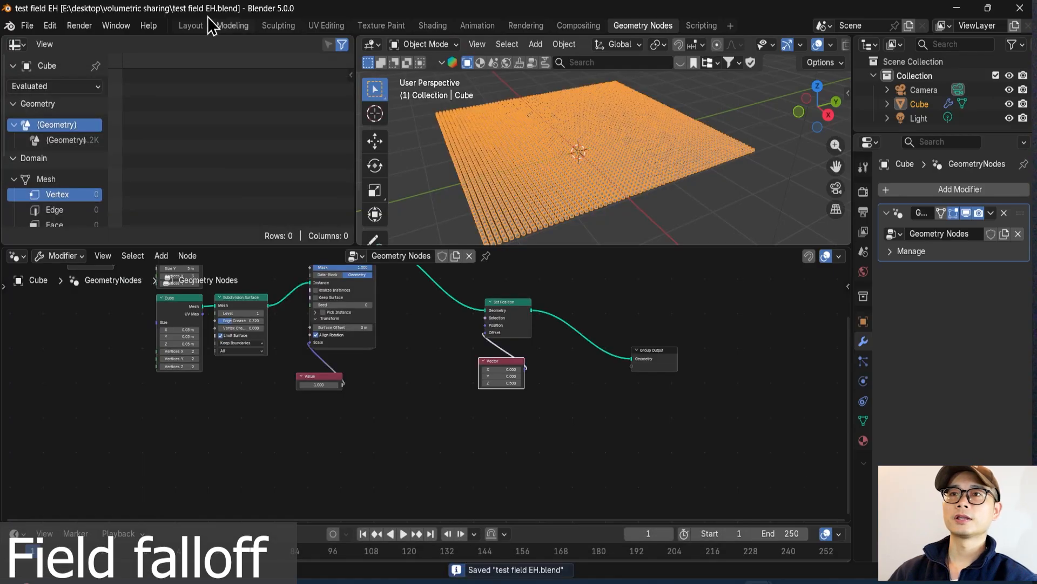
Add a Monkey mesh to the scene in the Layout workspace.
{"action": "left_click", "coordinate": [190, 26]}
{"action": "key", "text": "shift+a"}
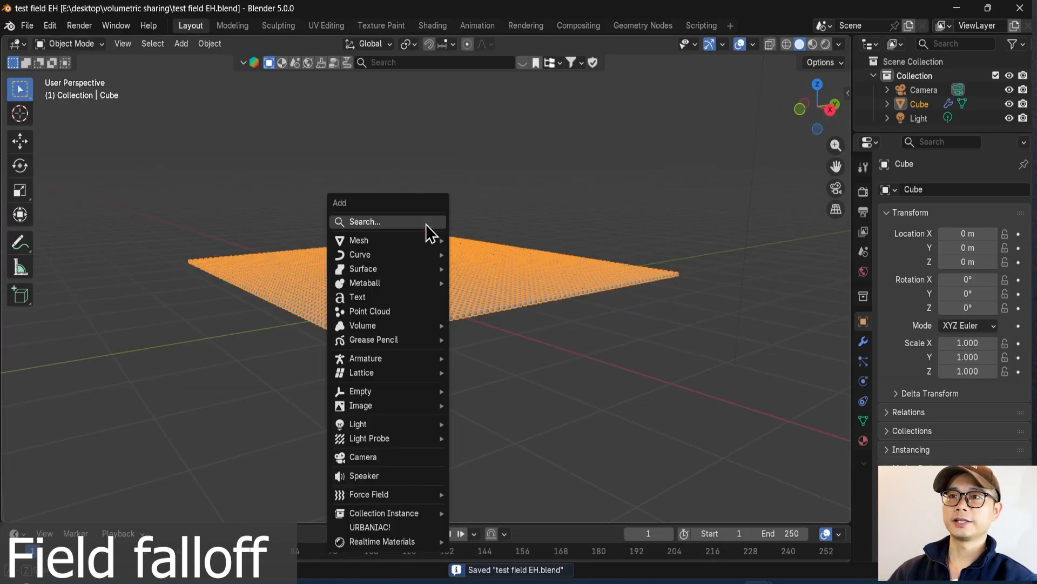
{"action": "mouse_move", "coordinate": [419, 238]}
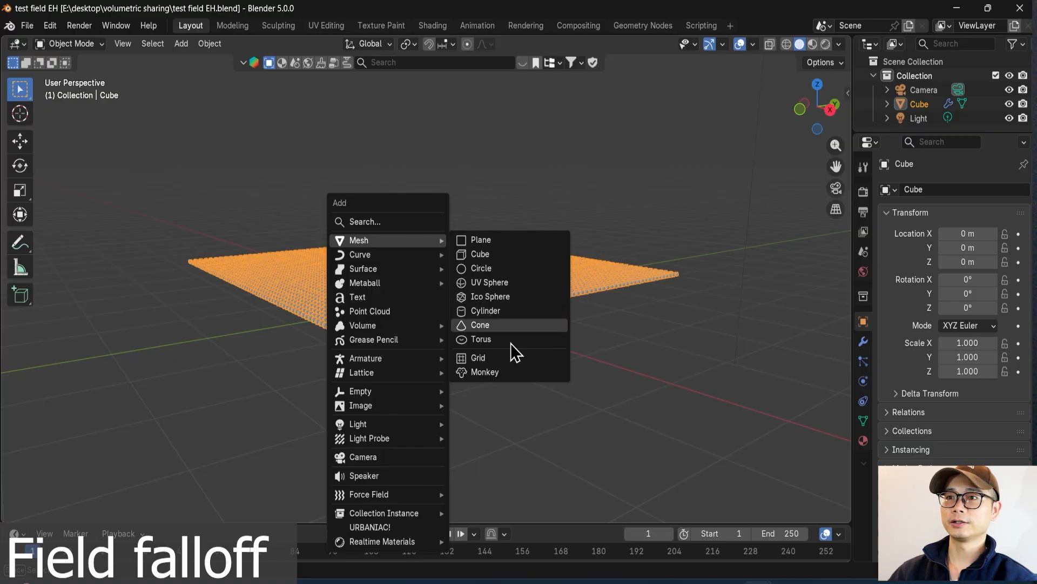
{"action": "left_click", "coordinate": [503, 374]}
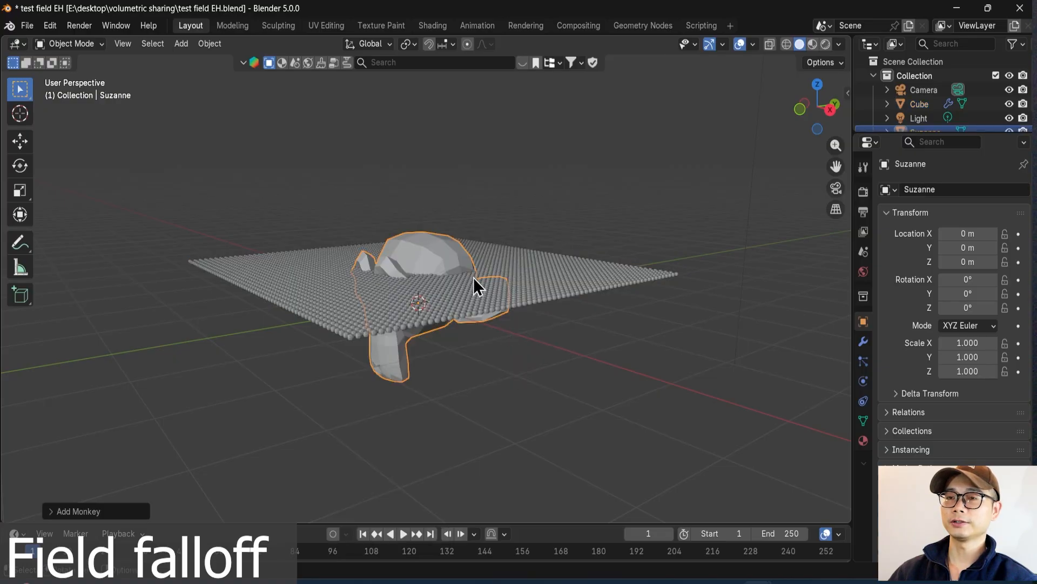
{"action": "scroll", "coordinate": [473, 277], "scroll_direction": "up", "scroll_amount": 3}
{"action": "middle_click_drag", "start_coordinate": [480, 239], "coordinate": [537, 226]}
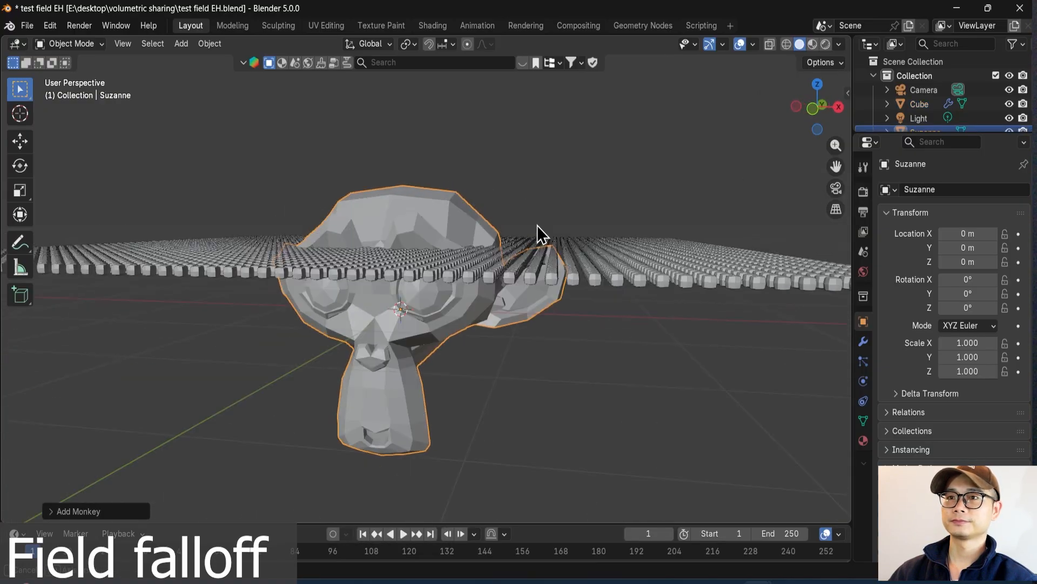
Add a Subdivision Surface modifier to the monkey mesh.
{"action": "left_click", "coordinate": [863, 341]}
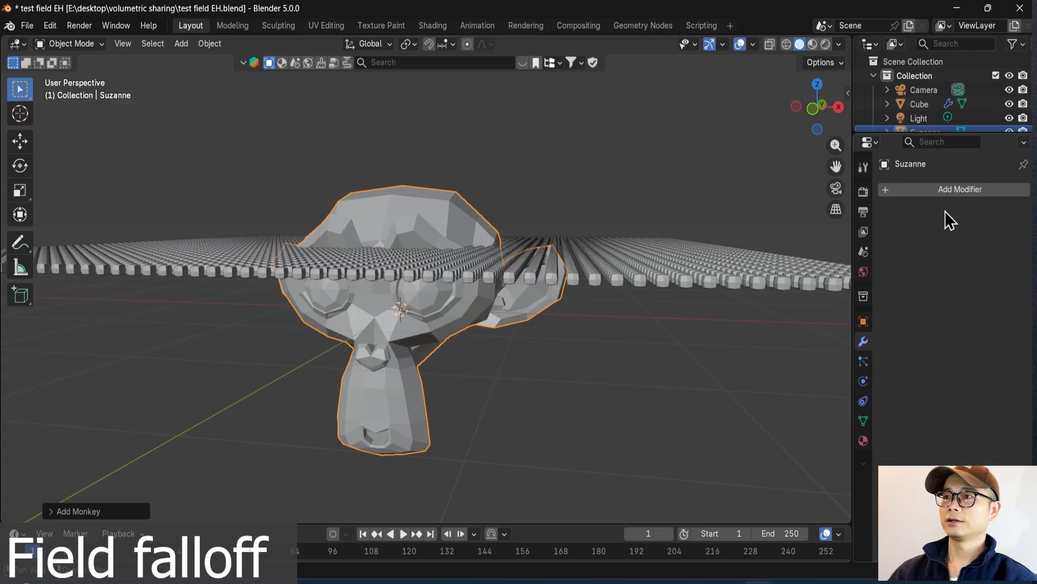
{"action": "left_click", "coordinate": [932, 184]}
{"action": "type", "text": "subgd"}
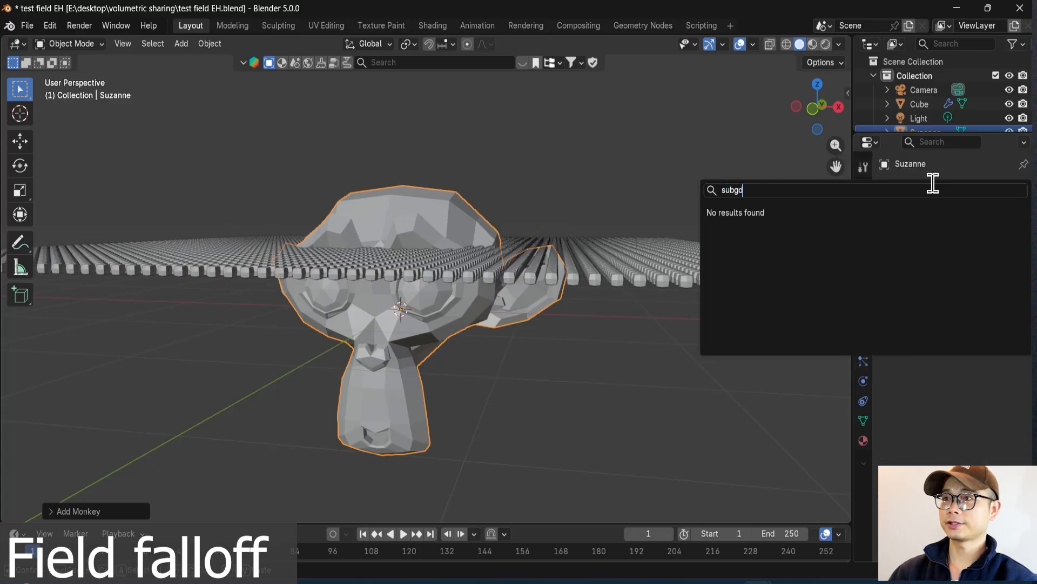
{"action": "key", "text": "BackSpace"}
{"action": "key", "text": "BackSpace"}
{"action": "type", "text": "d"}
{"action": "key", "text": "Return"}
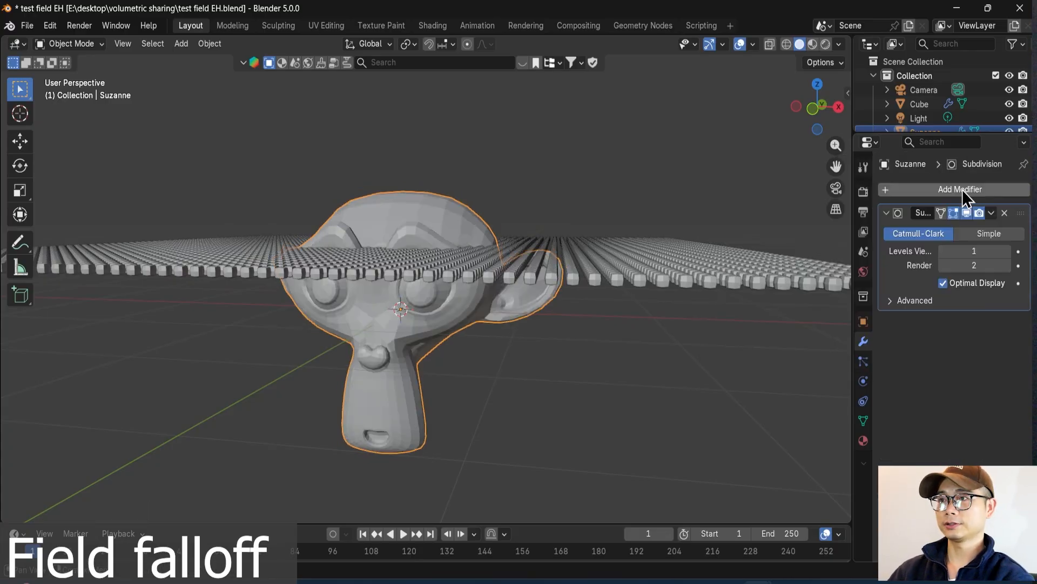
Box-select the inner vertices of one of the monkey's ears in Edit Mode and pull them forward past the face.
{"action": "scroll", "coordinate": [426, 345], "scroll_direction": "up", "scroll_amount": 2}
{"action": "middle_click_drag", "start_coordinate": [426, 346], "coordinate": [340, 329]}
{"action": "key", "text": "Tab"}
{"action": "scroll", "coordinate": [233, 319], "scroll_direction": "up", "scroll_amount": 2}
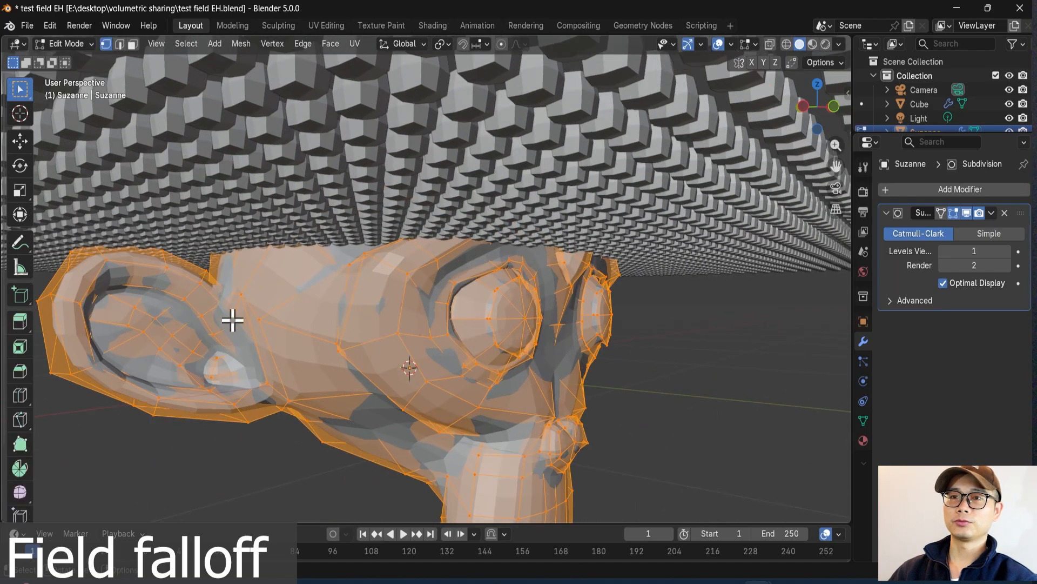
{"action": "middle_click_drag", "start_coordinate": [142, 341], "coordinate": [321, 384]}
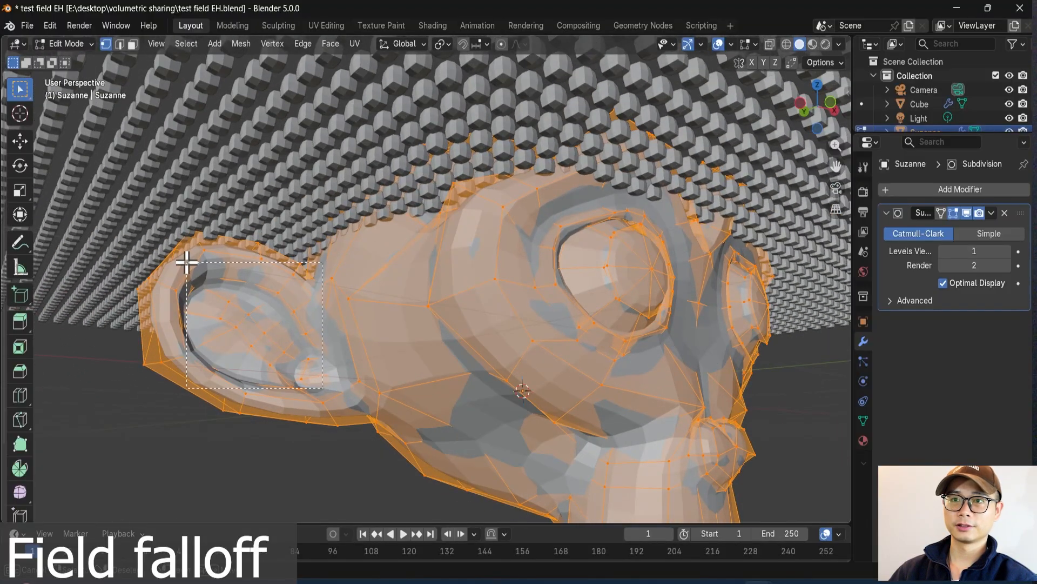
{"action": "left_click_drag", "start_coordinate": [179, 259], "coordinate": [180, 260]}
{"action": "middle_click_drag", "start_coordinate": [222, 290], "coordinate": [210, 284]}
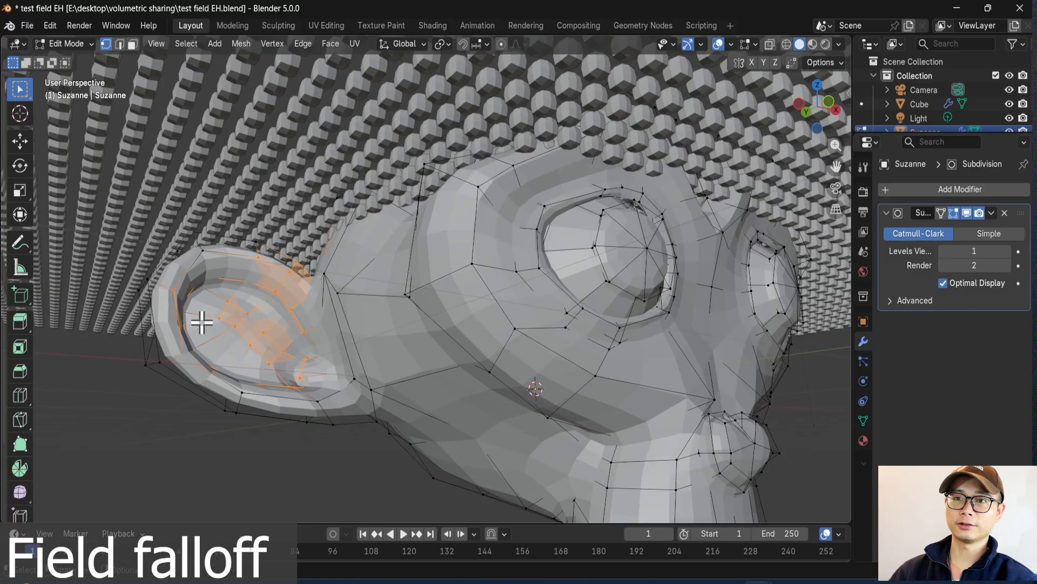
{"action": "scroll", "coordinate": [201, 322], "scroll_direction": "down", "scroll_amount": 5}
{"action": "middle_click_drag", "start_coordinate": [273, 336], "coordinate": [315, 348]}
{"action": "key", "text": "g"}
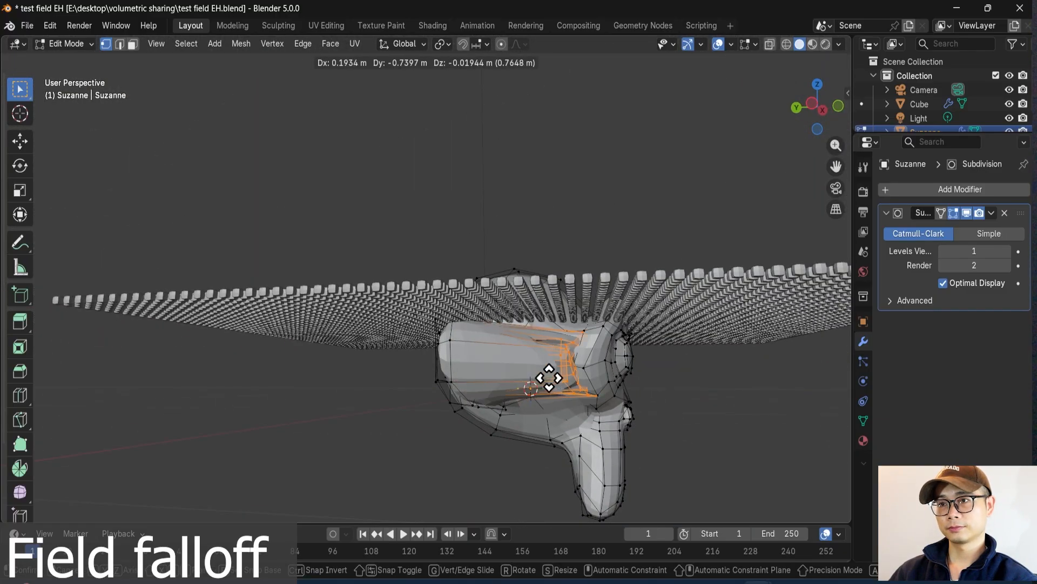
{"action": "left_click", "coordinate": [629, 367]}
Move the same ear vertices about 0.4 m outward from the head and return to Object Mode.
{"action": "middle_click_drag", "start_coordinate": [632, 366], "coordinate": [461, 347]}
{"action": "key", "text": "g"}
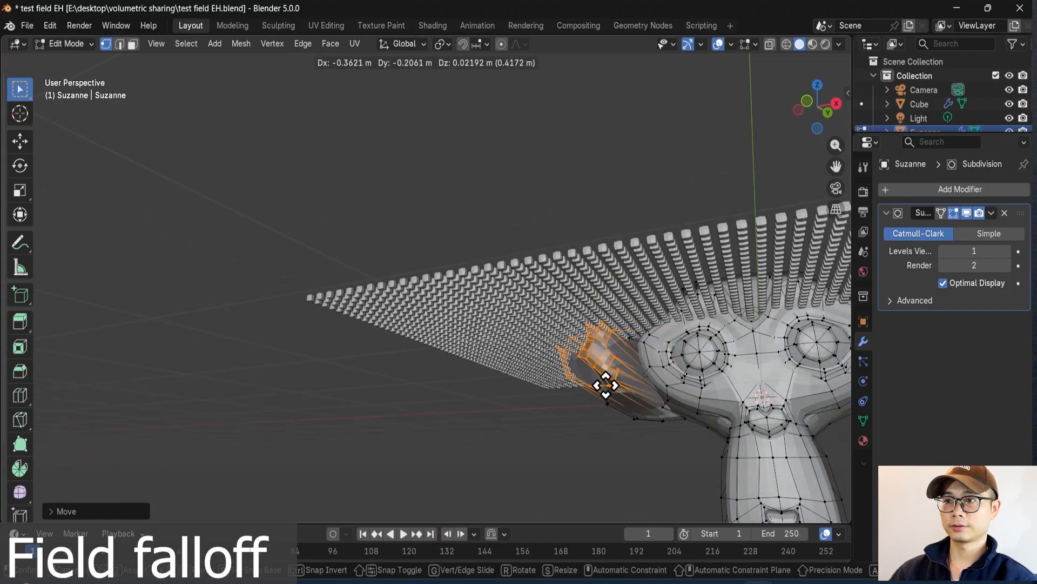
{"action": "left_click", "coordinate": [605, 389]}
{"action": "scroll", "coordinate": [606, 393], "scroll_direction": "down", "scroll_amount": 3}
{"action": "scroll", "coordinate": [700, 336], "scroll_direction": "up", "scroll_amount": 6}
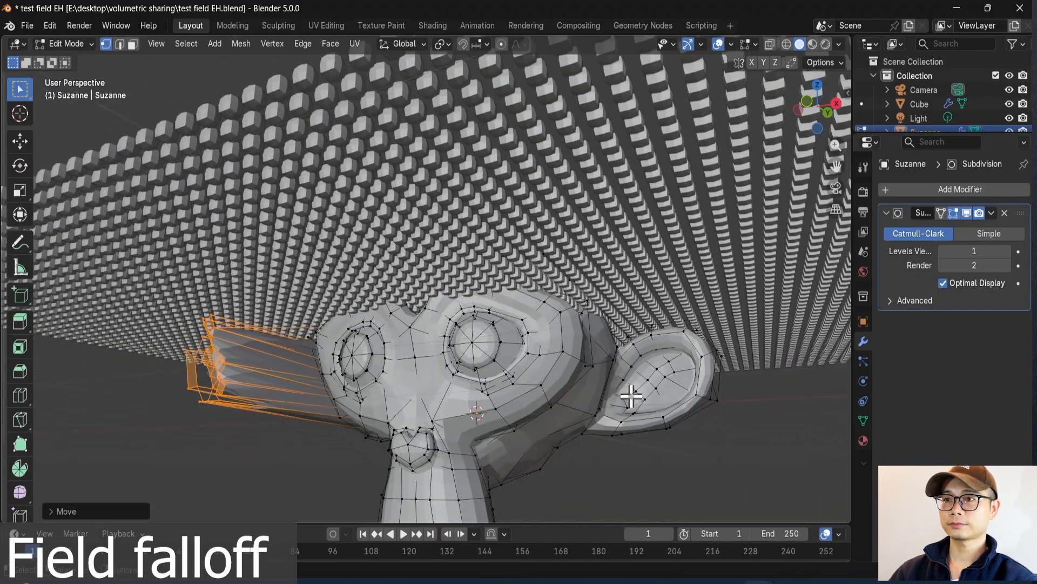
{"action": "middle_click_drag", "start_coordinate": [630, 394], "coordinate": [542, 384], "text": "shift"}
{"action": "key", "text": "Tab"}
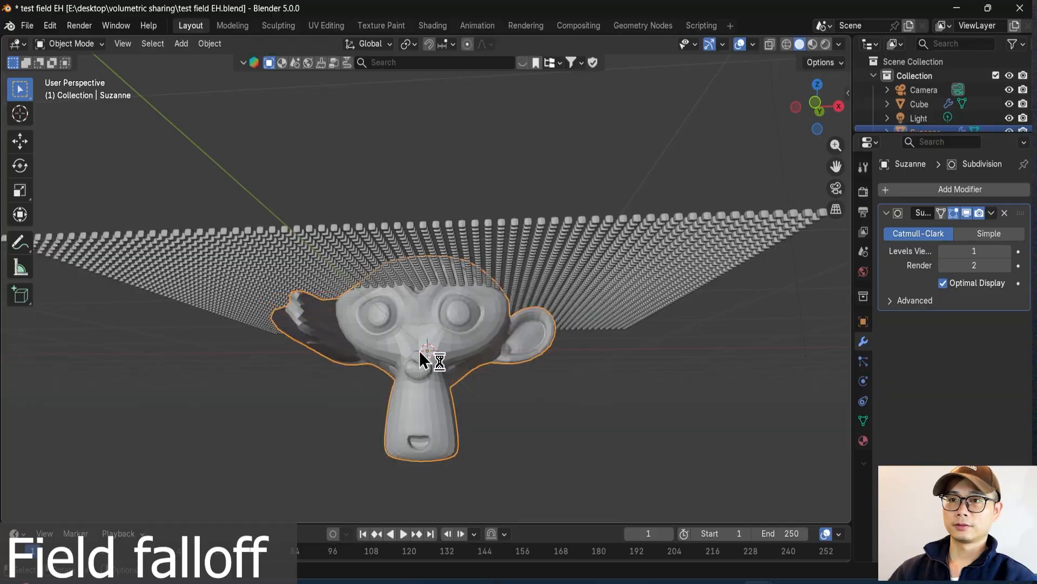
{"action": "middle_click_drag", "start_coordinate": [419, 352], "coordinate": [404, 313]}
Save the file, and hide the Suzanne object in the viewport of the Geometry Nodes workspace.
{"action": "key", "text": "ctrl+s"}
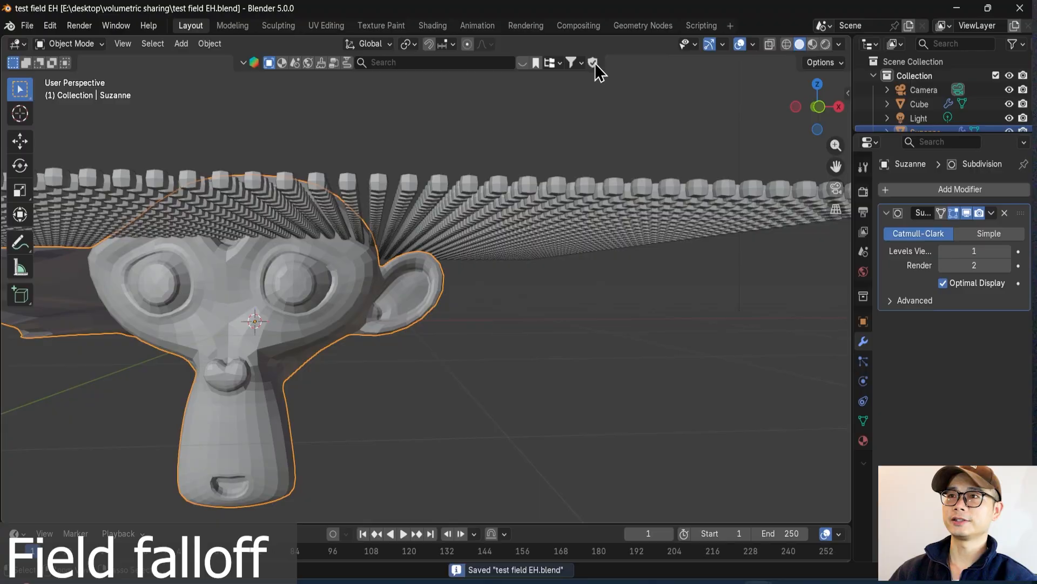
{"action": "left_click", "coordinate": [643, 26]}
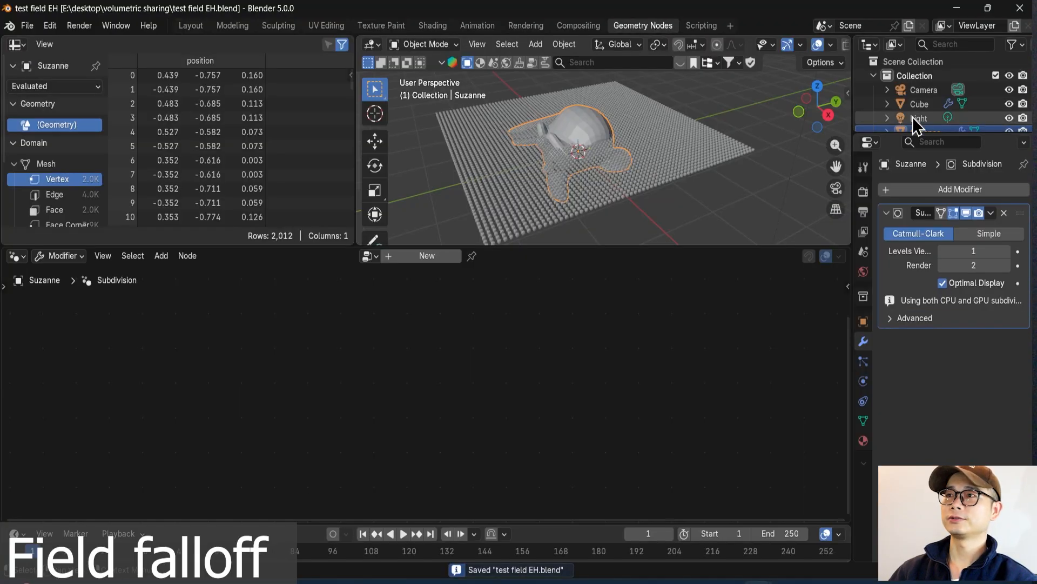
{"action": "scroll", "coordinate": [912, 117], "scroll_direction": "down", "scroll_amount": 1}
{"action": "left_click", "coordinate": [1009, 117]}
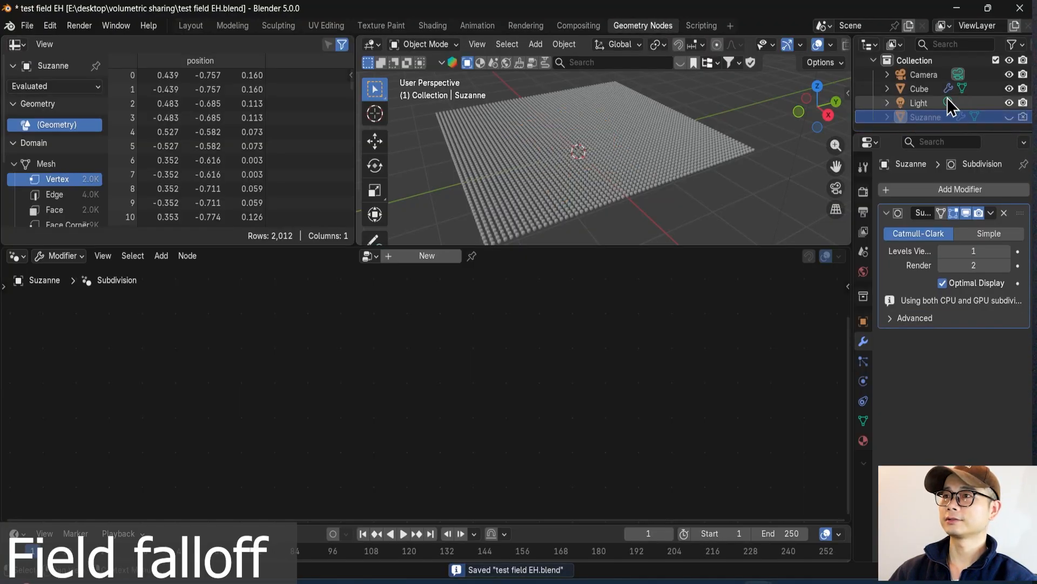
Rename the Cube object as "field test".
{"action": "left_click", "coordinate": [921, 92]}
{"action": "double_click", "coordinate": [920, 90]}
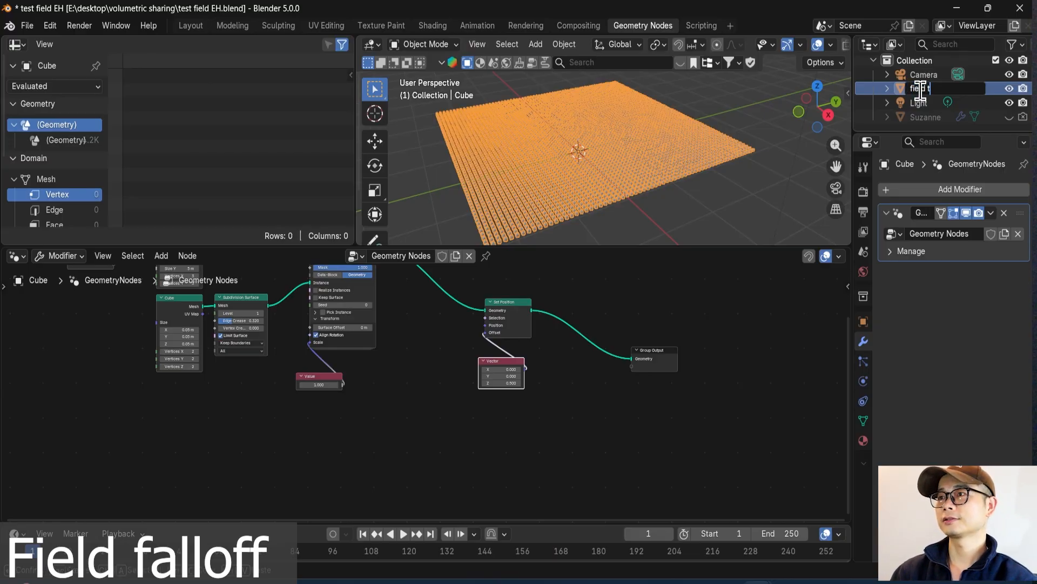
{"action": "key", "text": "Return"}
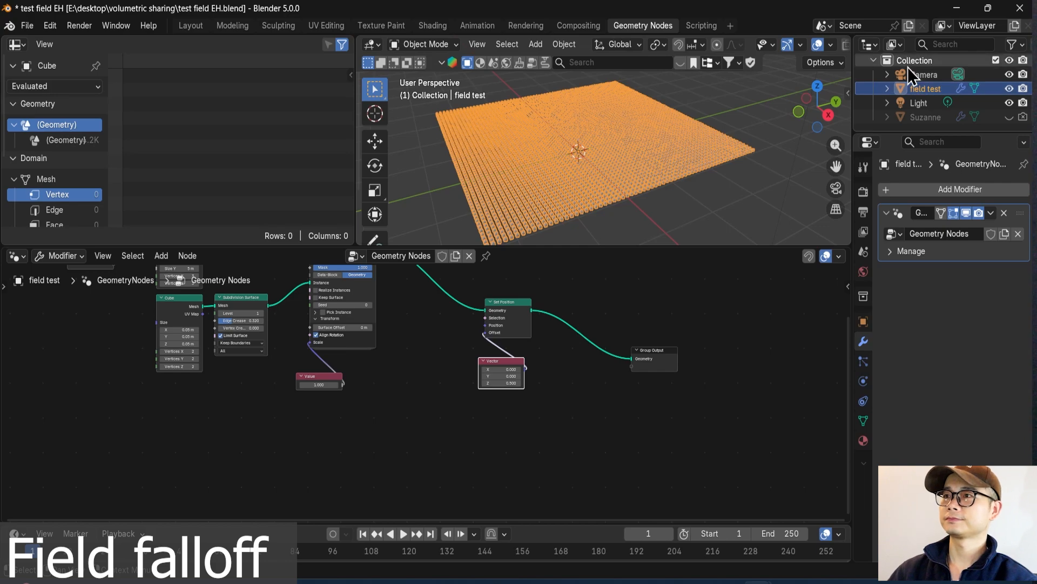
Add an Object Info node for Suzanne to the field test node tree and set its transform space to Relative.
{"action": "left_click_drag", "start_coordinate": [932, 116], "coordinate": [151, 461]}
{"action": "middle_click_drag", "start_coordinate": [225, 456], "coordinate": [251, 403]}
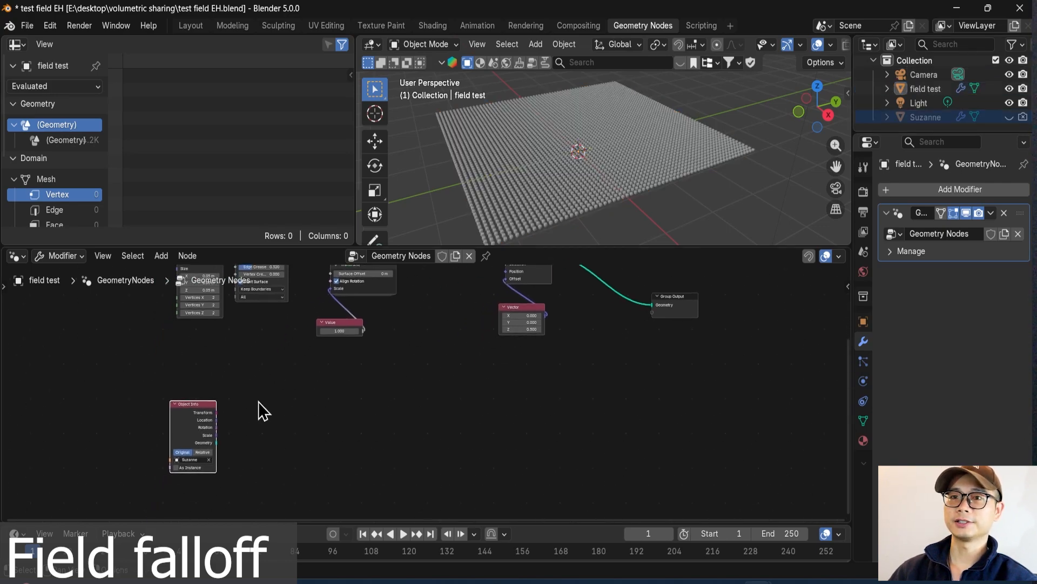
{"action": "scroll", "coordinate": [216, 435], "scroll_direction": "up", "scroll_amount": 6}
{"action": "middle_click_drag", "start_coordinate": [197, 458], "coordinate": [247, 456]}
{"action": "scroll", "coordinate": [247, 456], "scroll_direction": "up", "scroll_amount": 1}
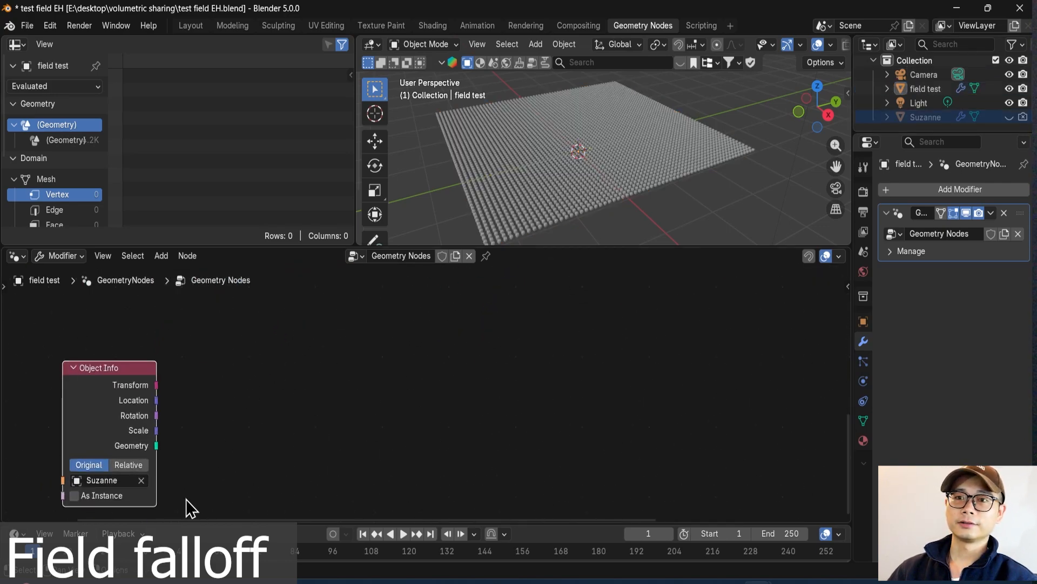
{"action": "left_click", "coordinate": [137, 467]}
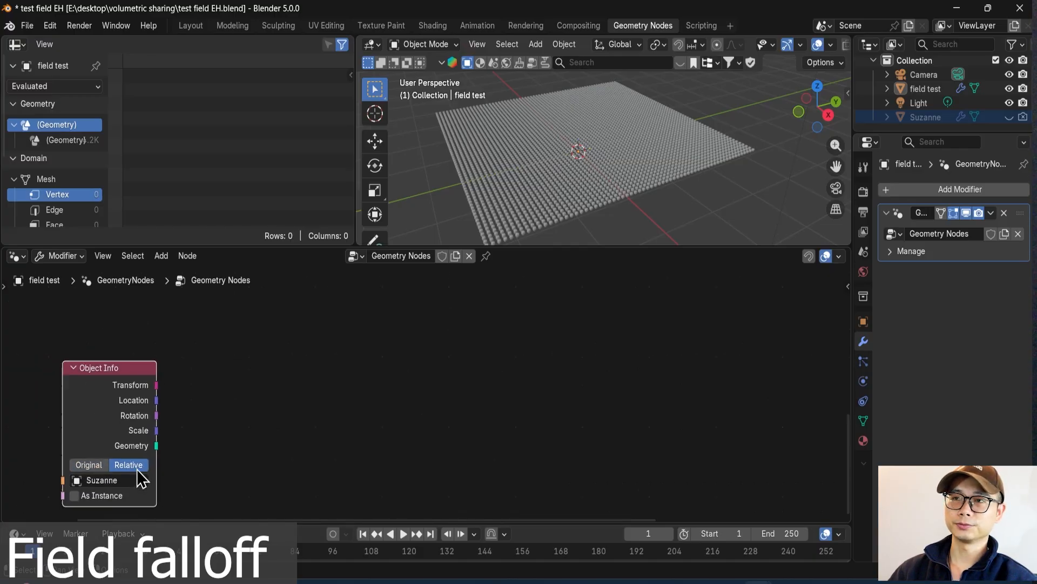
{"action": "scroll", "coordinate": [141, 478], "scroll_direction": "down", "scroll_amount": 1}
{"action": "middle_click_drag", "start_coordinate": [142, 478], "coordinate": [172, 465]}
{"action": "scroll", "coordinate": [192, 459], "scroll_direction": "up", "scroll_amount": 2}
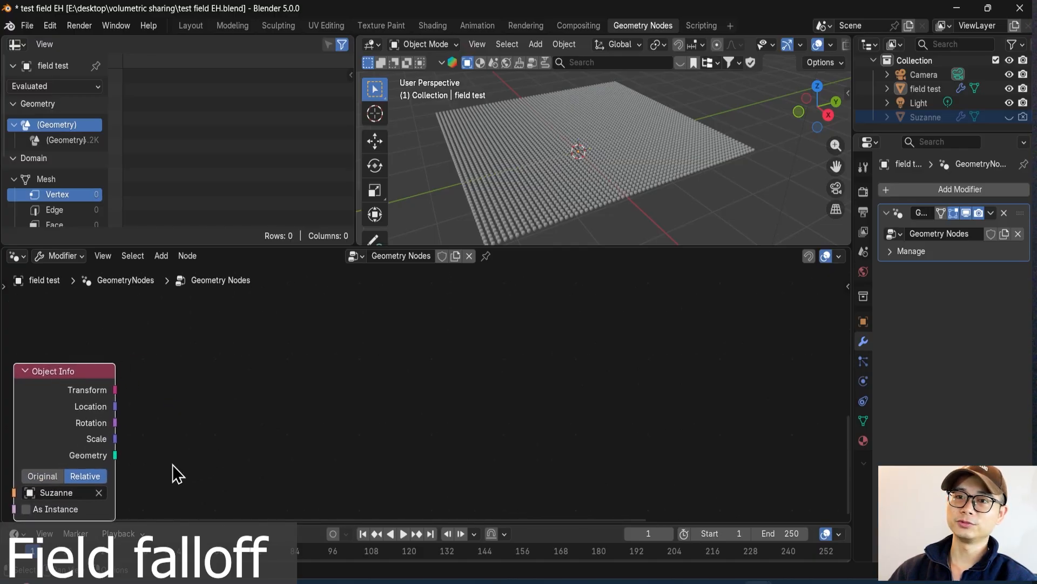
{"action": "scroll", "coordinate": [175, 462], "scroll_direction": "down", "scroll_amount": 3}
{"action": "scroll", "coordinate": [175, 462], "scroll_direction": "up", "scroll_amount": 2}
{"action": "scroll", "coordinate": [165, 428], "scroll_direction": "down", "scroll_amount": 2}
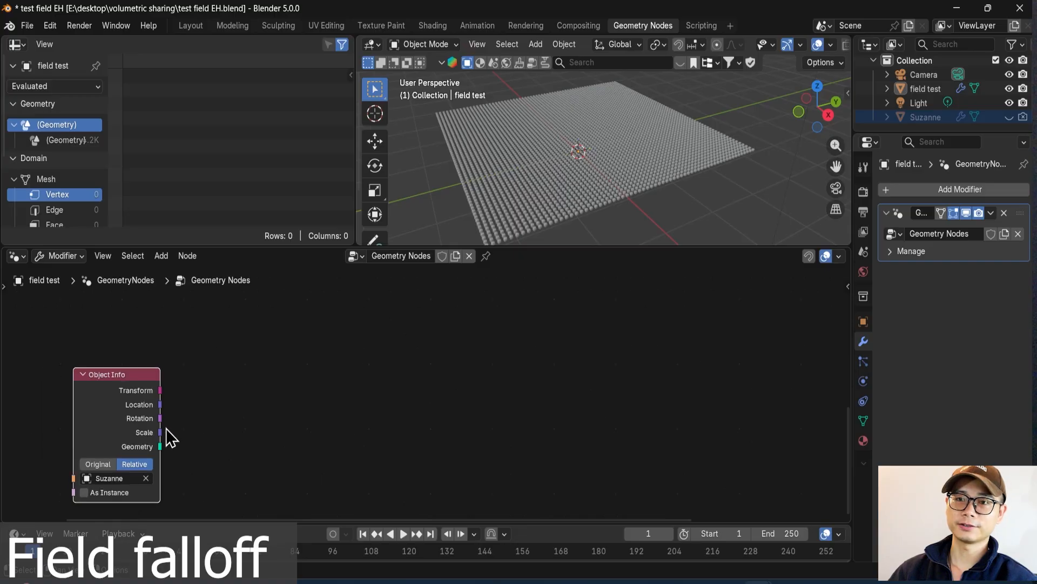
Add a Transform Geometry node fed by the Suzanne Object Info node's geometry output.
{"action": "middle_click_drag", "start_coordinate": [260, 435], "coordinate": [129, 458]}
{"action": "scroll", "coordinate": [103, 473], "scroll_direction": "up", "scroll_amount": 1}
{"action": "scroll", "coordinate": [180, 444], "scroll_direction": "down", "scroll_amount": 1}
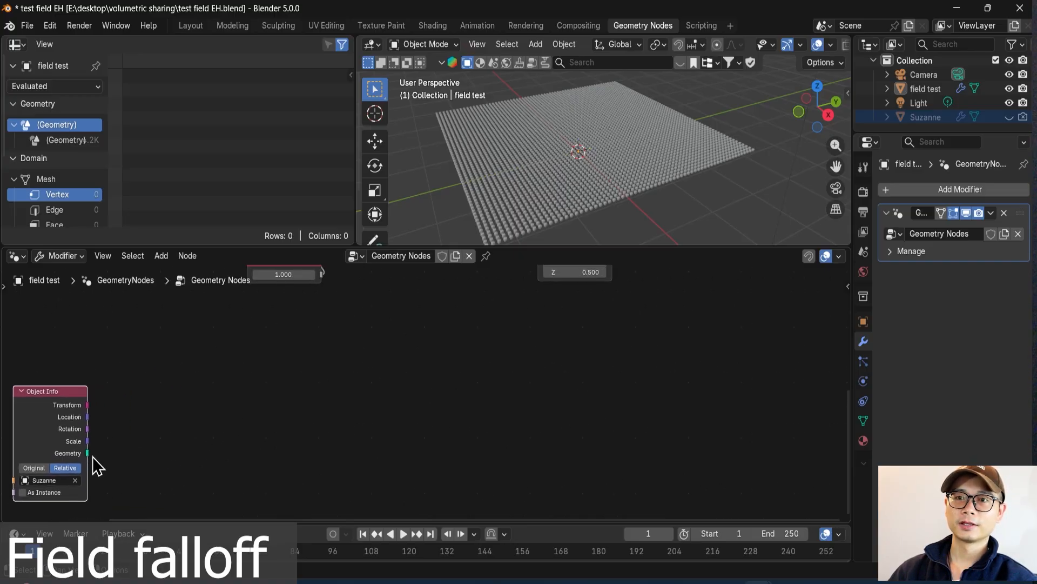
{"action": "left_click_drag", "start_coordinate": [217, 439], "coordinate": [217, 439]}
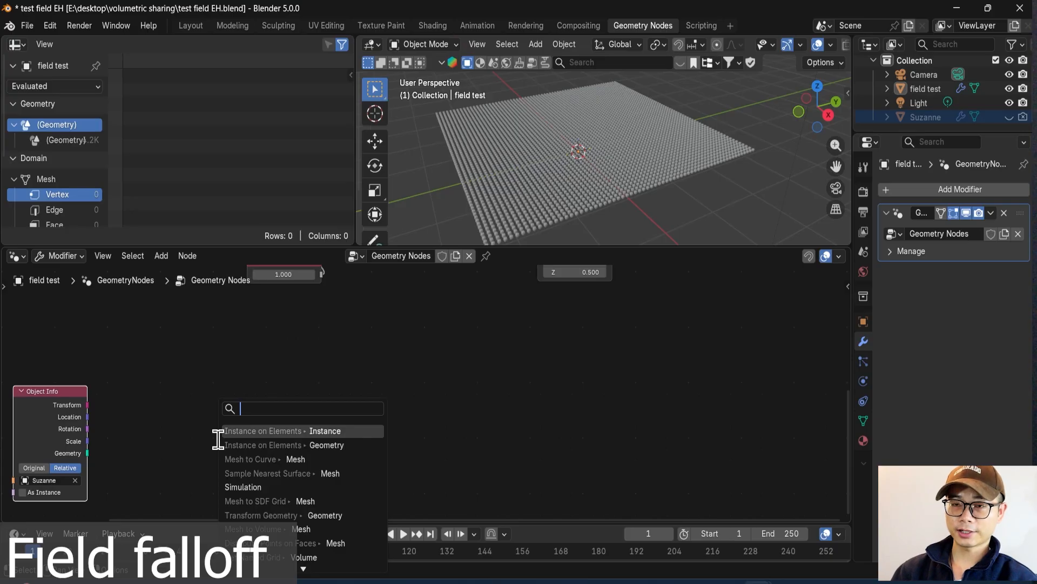
{"action": "type", "text": "trans"}
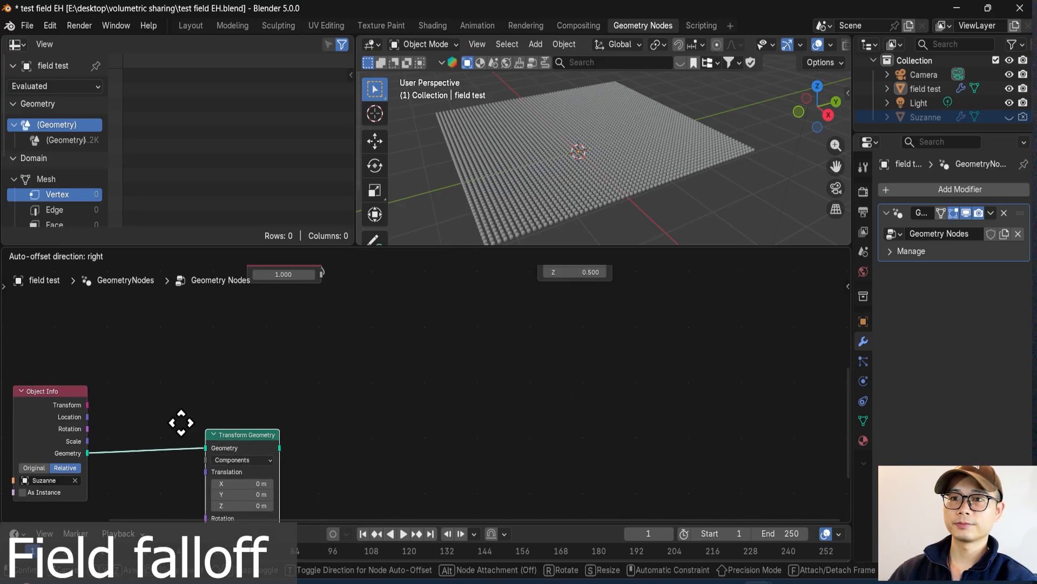
{"action": "left_click", "coordinate": [174, 392]}
{"action": "middle_click_drag", "start_coordinate": [222, 413], "coordinate": [204, 424]}
{"action": "scroll", "coordinate": [203, 422], "scroll_direction": "down", "scroll_amount": 2}
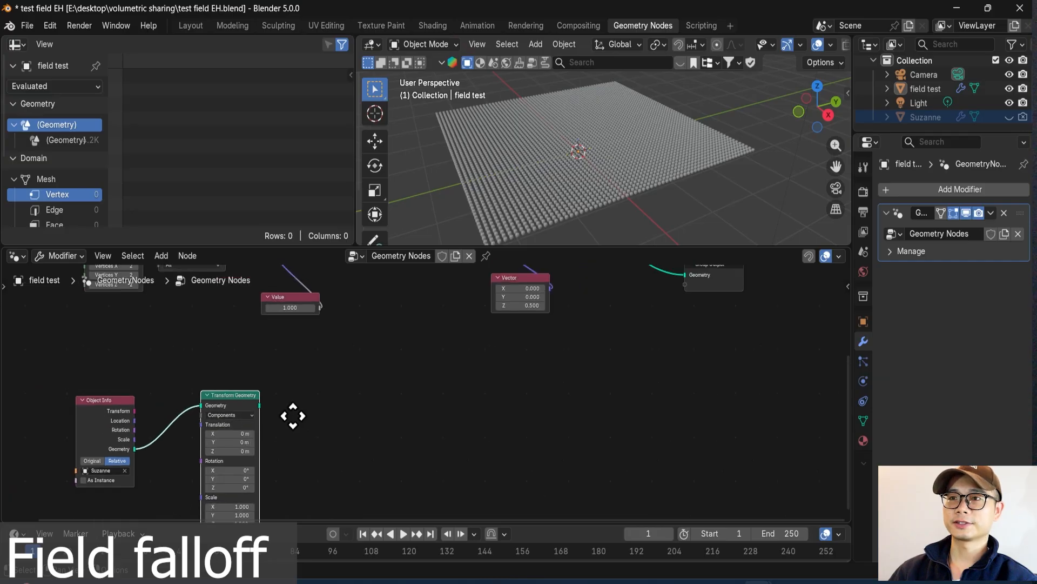
{"action": "middle_click_drag", "start_coordinate": [292, 417], "coordinate": [225, 447]}
Insert a Join Geometry node before the Group Output and connect the Transform Geometry result into it.
{"action": "left_click_drag", "start_coordinate": [688, 324], "coordinate": [809, 315]}
{"action": "key", "text": "shift+a"}
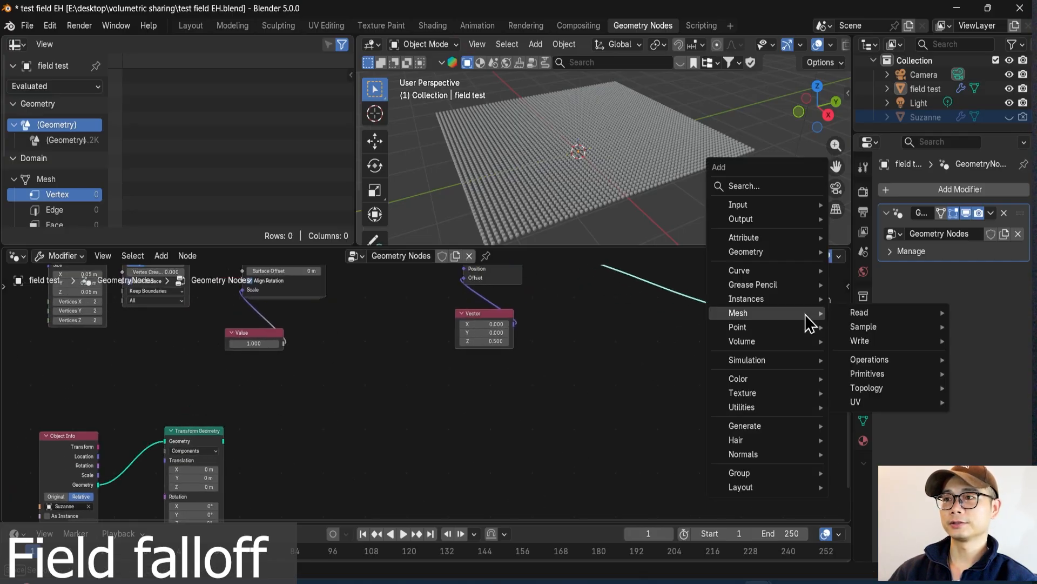
{"action": "type", "text": "jin"}
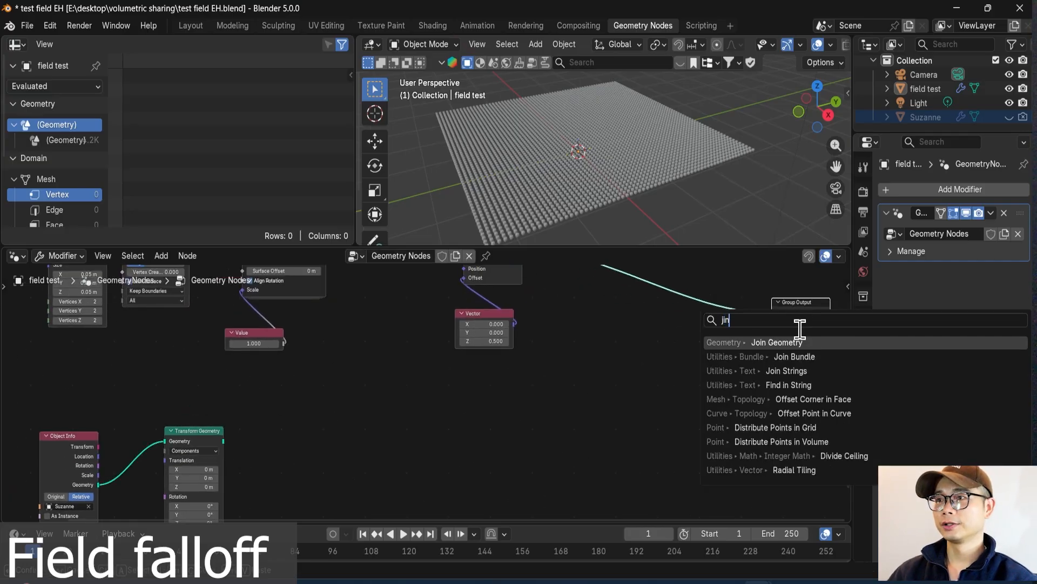
{"action": "left_click", "coordinate": [727, 341]}
{"action": "left_click", "coordinate": [745, 318]}
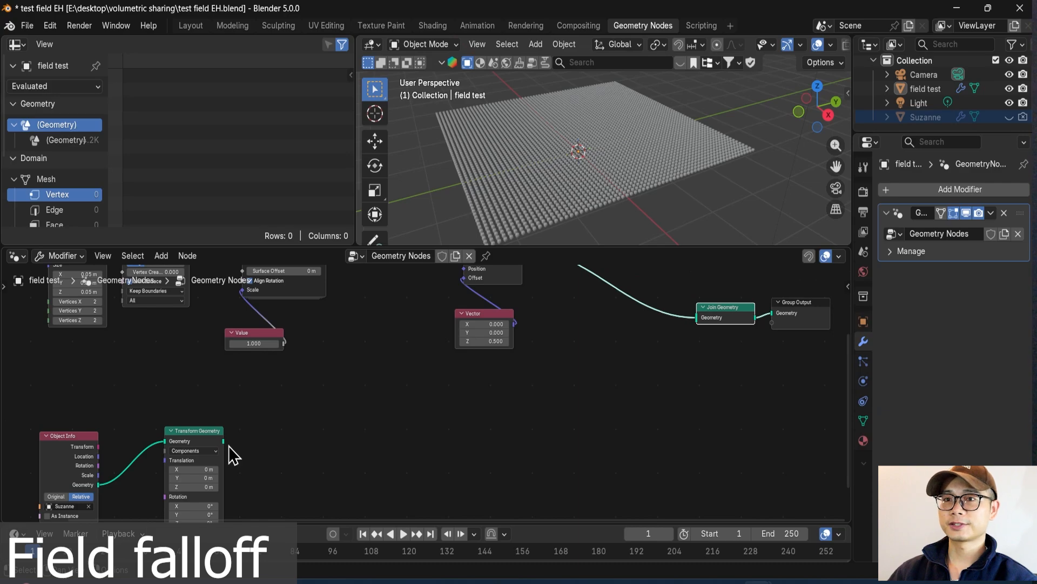
{"action": "left_click_drag", "start_coordinate": [223, 441], "coordinate": [700, 324]}
{"action": "middle_click_drag", "start_coordinate": [703, 329], "coordinate": [567, 354]}
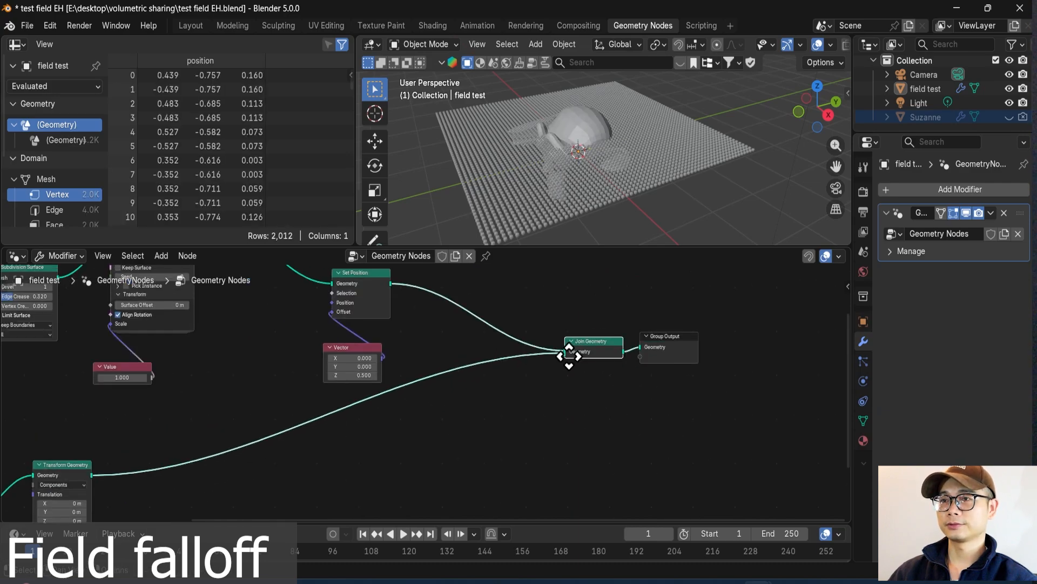
Space out the Join Geometry and Group Output nodes farther from the Set Position node.
{"action": "left_click_drag", "start_coordinate": [690, 355], "coordinate": [748, 354]}
{"action": "middle_click_drag", "start_coordinate": [578, 241], "coordinate": [664, 173]}
{"action": "left_click_drag", "start_coordinate": [607, 354], "coordinate": [660, 352]}
{"action": "left_click_drag", "start_coordinate": [724, 348], "coordinate": [745, 343]}
{"action": "left_click_drag", "start_coordinate": [658, 346], "coordinate": [676, 340]}
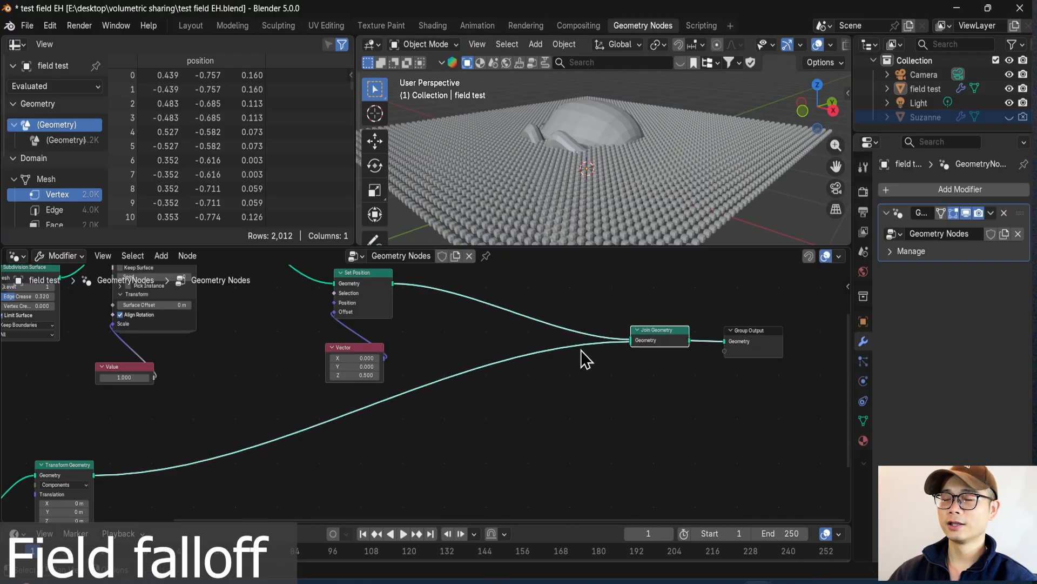
Insert a Mesh to Curve node on the link between Transform Geometry and Join Geometry, placing it below Join Geometry.
{"action": "key", "text": "shift+a"}
{"action": "type", "text": "mesht"}
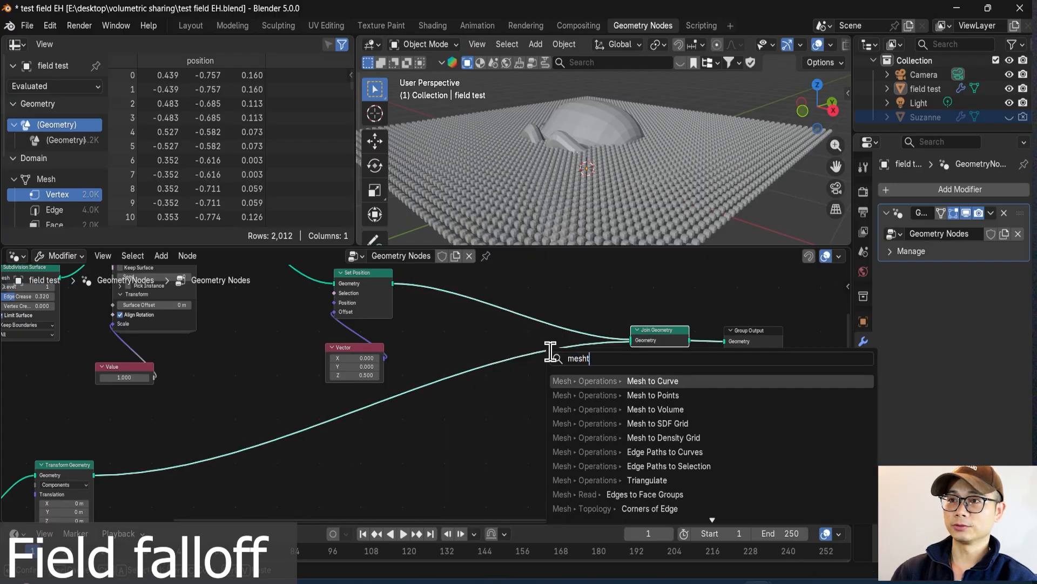
{"action": "key", "text": "Return"}
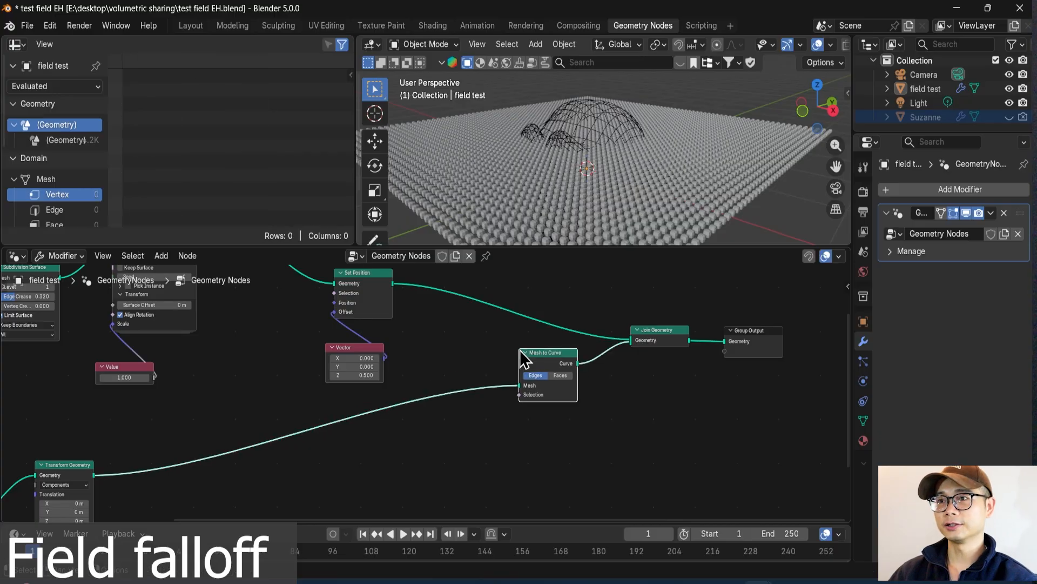
{"action": "left_click", "coordinate": [662, 488]}
{"action": "middle_click_drag", "start_coordinate": [670, 186], "coordinate": [598, 173]}
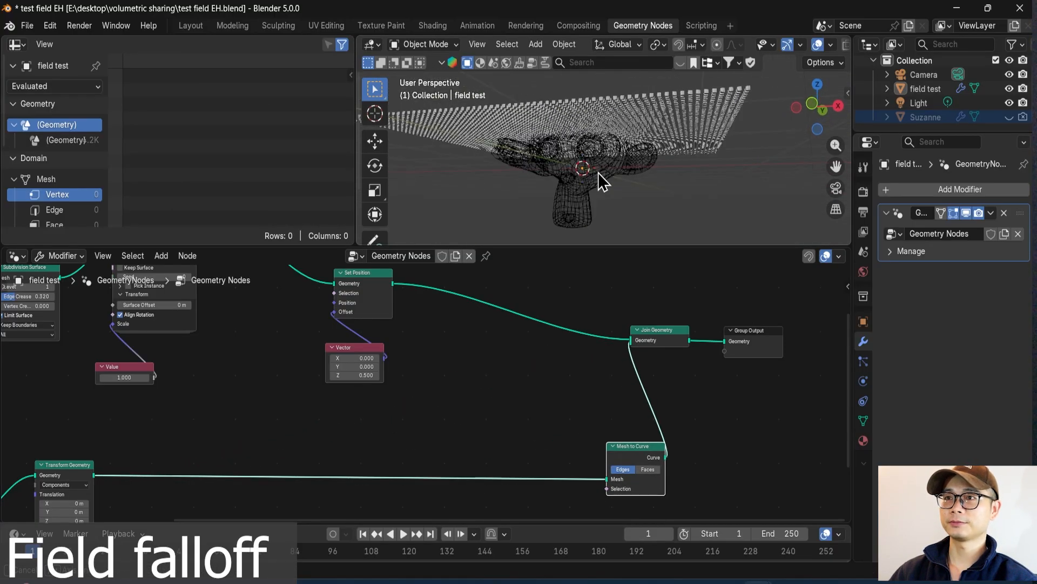
Move the Mesh to Curve, Object Info and Transform Geometry nodes lower in the tree, with Transform Geometry close beside Object Info.
{"action": "scroll", "coordinate": [542, 337], "scroll_direction": "down", "scroll_amount": 1}
{"action": "middle_click_drag", "start_coordinate": [542, 338], "coordinate": [585, 299]}
{"action": "left_click_drag", "start_coordinate": [672, 404], "coordinate": [675, 456]}
{"action": "left_click_drag", "start_coordinate": [329, 481], "coordinate": [70, 409]}
{"action": "left_click_drag", "start_coordinate": [168, 415], "coordinate": [157, 459]}
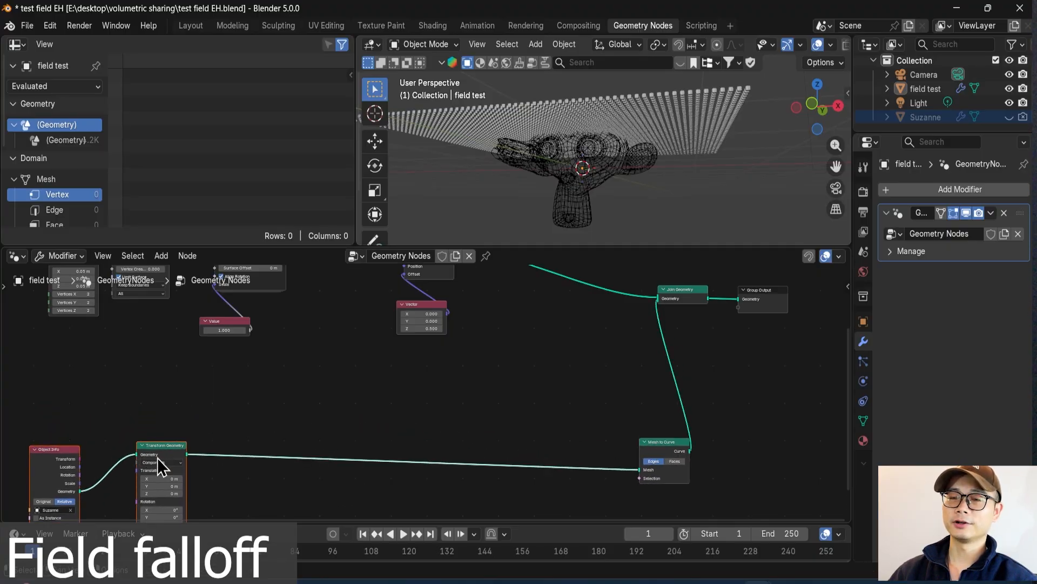
{"action": "scroll", "coordinate": [428, 332], "scroll_direction": "up", "scroll_amount": 1}
{"action": "middle_click_drag", "start_coordinate": [428, 331], "coordinate": [461, 371]}
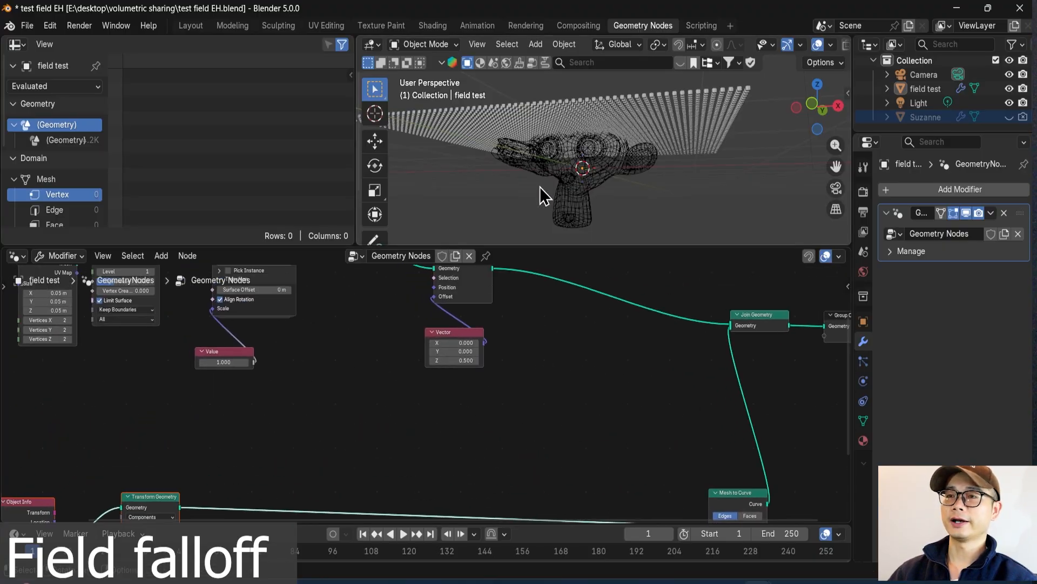
{"action": "middle_click_drag", "start_coordinate": [550, 156], "coordinate": [570, 189]}
{"action": "middle_click_drag", "start_coordinate": [708, 165], "coordinate": [658, 167]}
{"action": "middle_click_drag", "start_coordinate": [347, 413], "coordinate": [366, 446]}
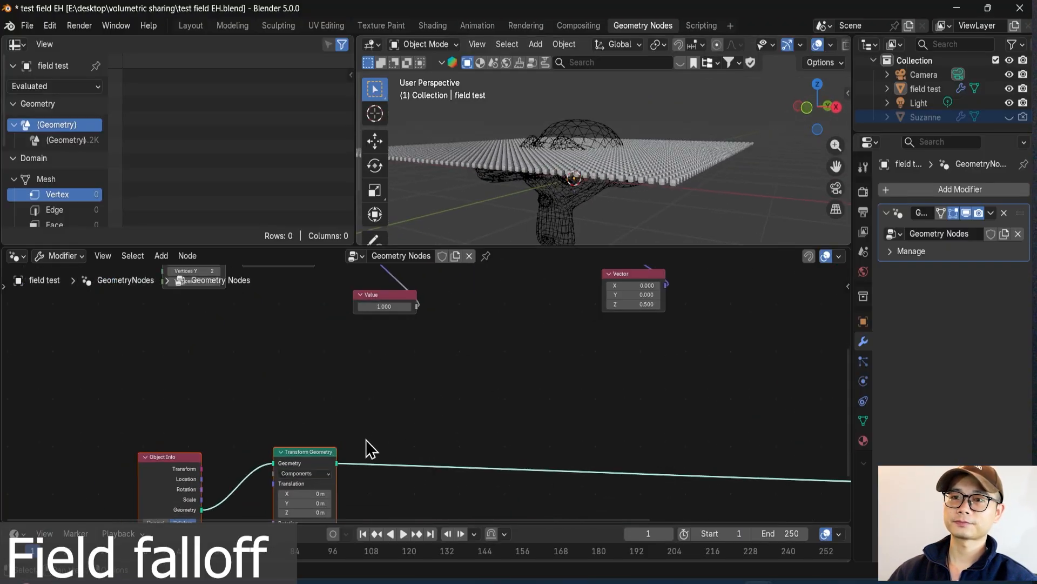
{"action": "left_click_drag", "start_coordinate": [292, 456], "coordinate": [241, 456]}
{"action": "middle_click_drag", "start_coordinate": [241, 456], "coordinate": [286, 438]}
Try adding a Volume to Mesh node from the Transform Geometry output.
{"action": "left_click_drag", "start_coordinate": [233, 422], "coordinate": [348, 362]}
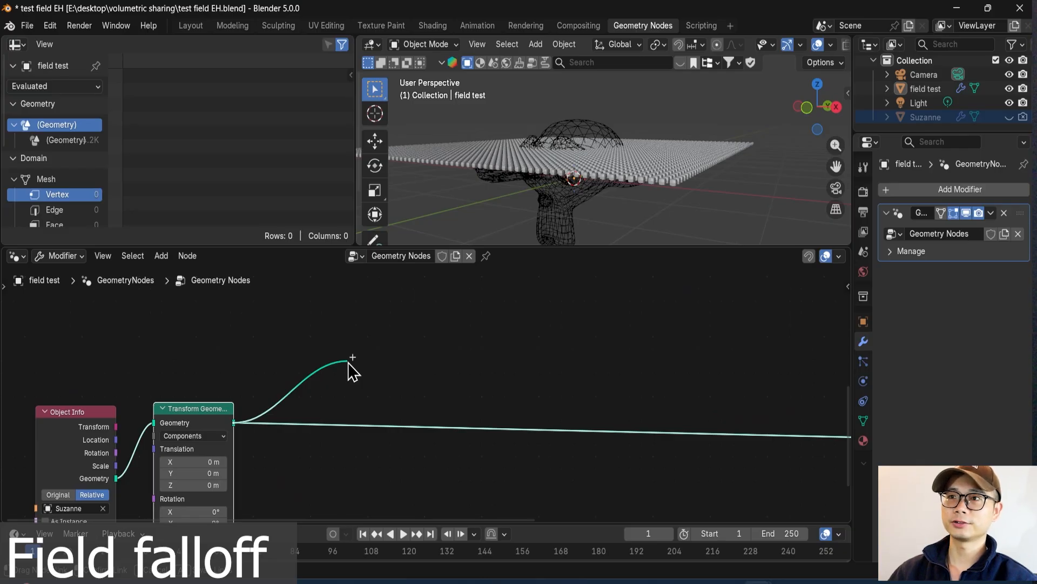
{"action": "left_click_drag", "start_coordinate": [348, 362], "coordinate": [349, 362]}
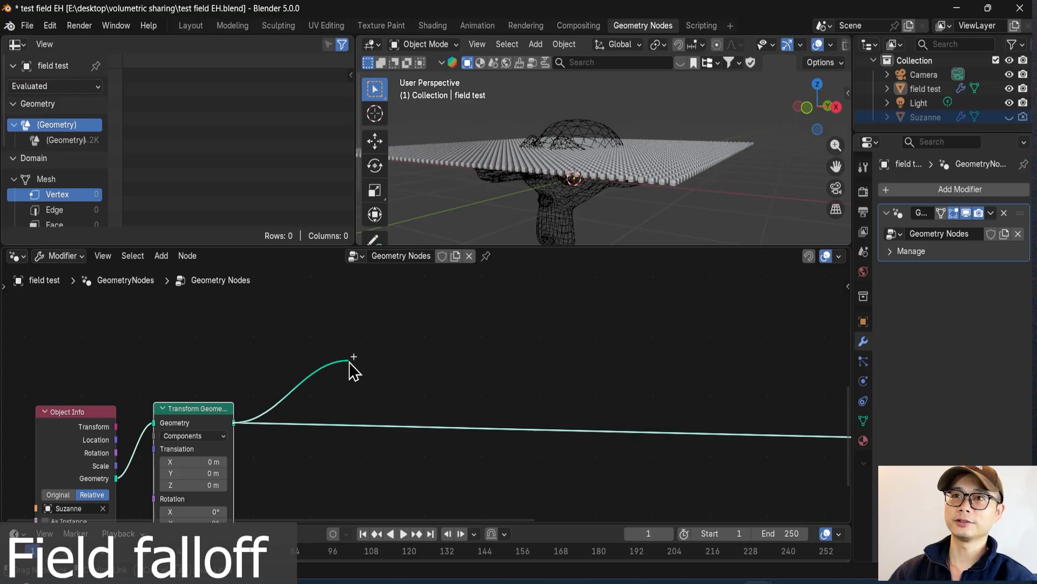
{"action": "left_click_drag", "start_coordinate": [349, 362], "coordinate": [351, 353]}
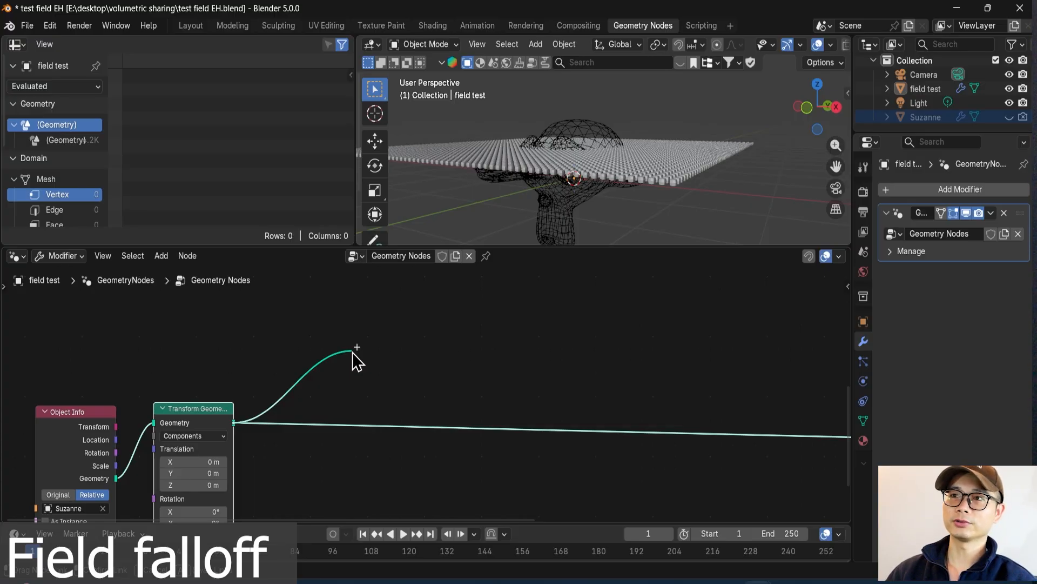
{"action": "left_click_drag", "start_coordinate": [352, 351], "coordinate": [352, 352]}
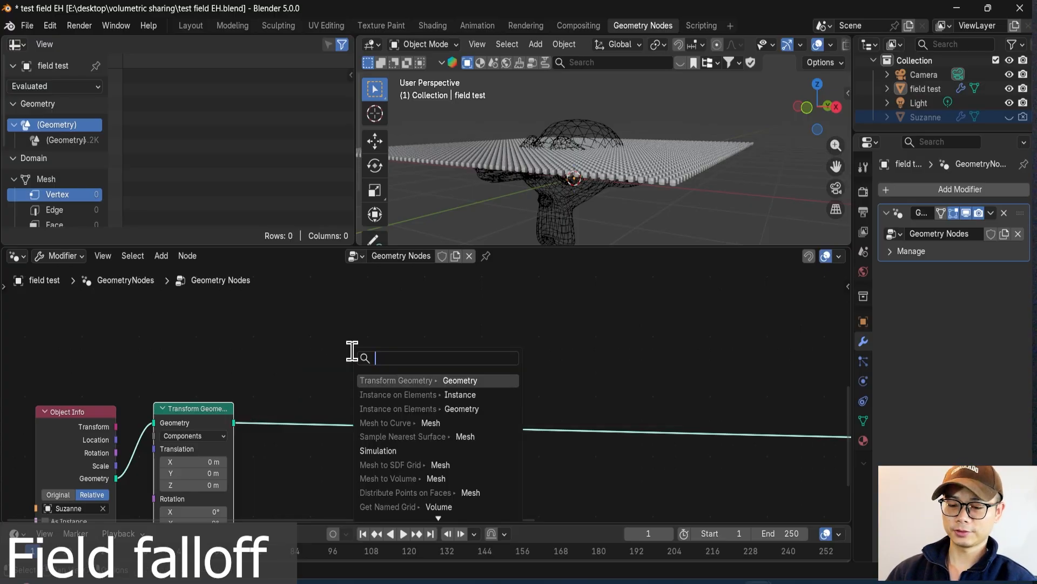
{"action": "type", "text": "me"}
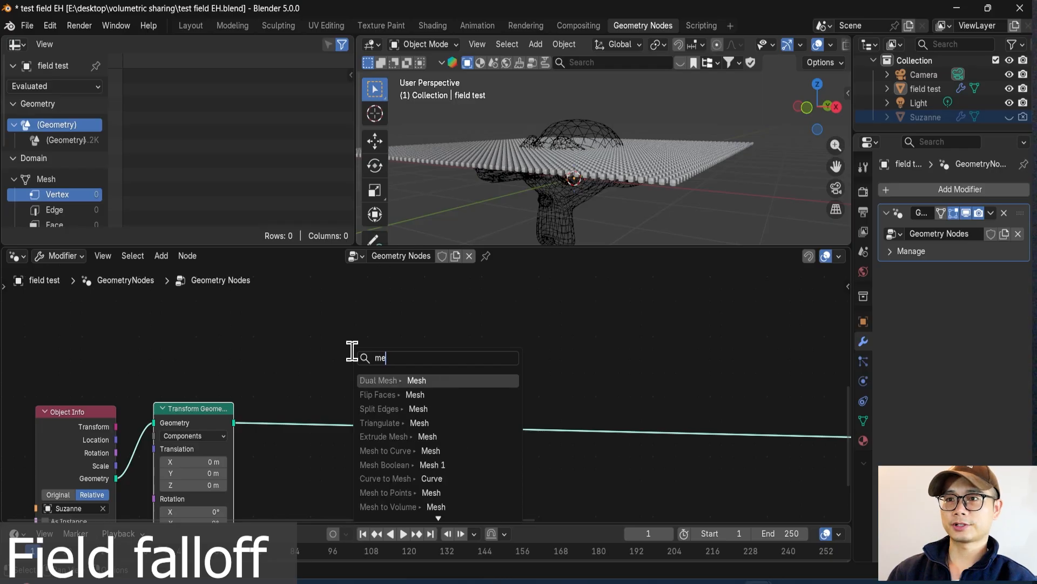
{"action": "type", "text": "sht to v"}
{"action": "key", "text": "Return"}
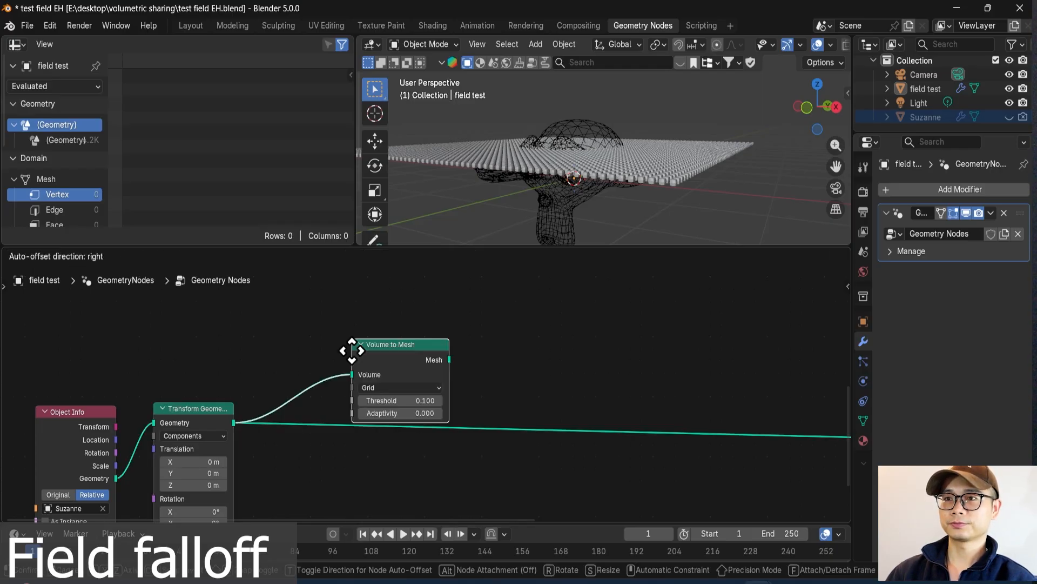
{"action": "left_click", "coordinate": [352, 351]}
Route the Mesh to Curve link lower through a reroute point, and preview the Volume to Mesh output with a Viewer node.
{"action": "scroll", "coordinate": [335, 367], "scroll_direction": "down", "scroll_amount": 4}
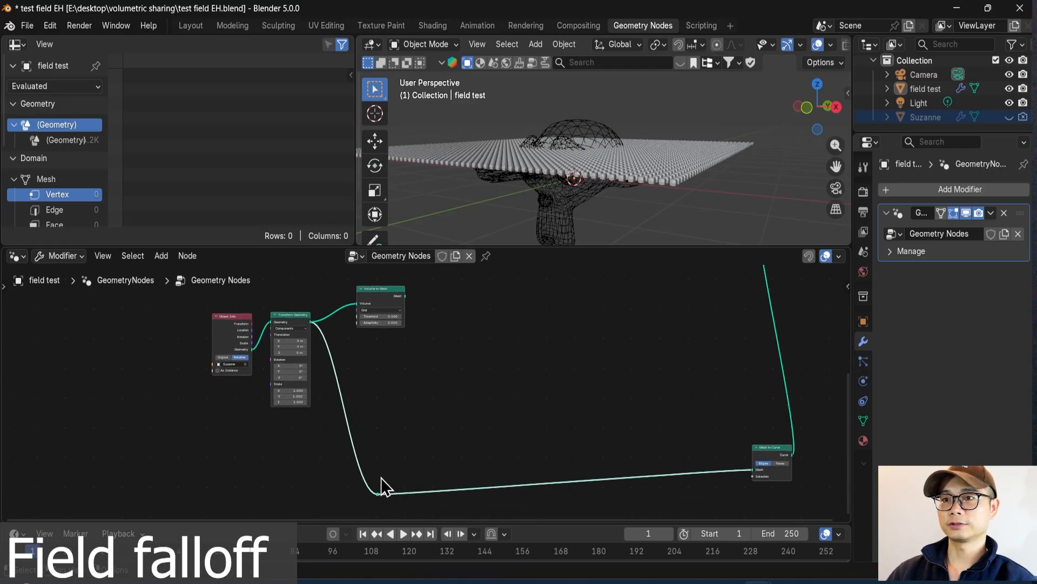
{"action": "middle_click_drag", "start_coordinate": [381, 478], "coordinate": [406, 440]}
{"action": "scroll", "coordinate": [387, 387], "scroll_direction": "up", "scroll_amount": 4}
{"action": "left_click_drag", "start_coordinate": [356, 351], "coordinate": [366, 377]}
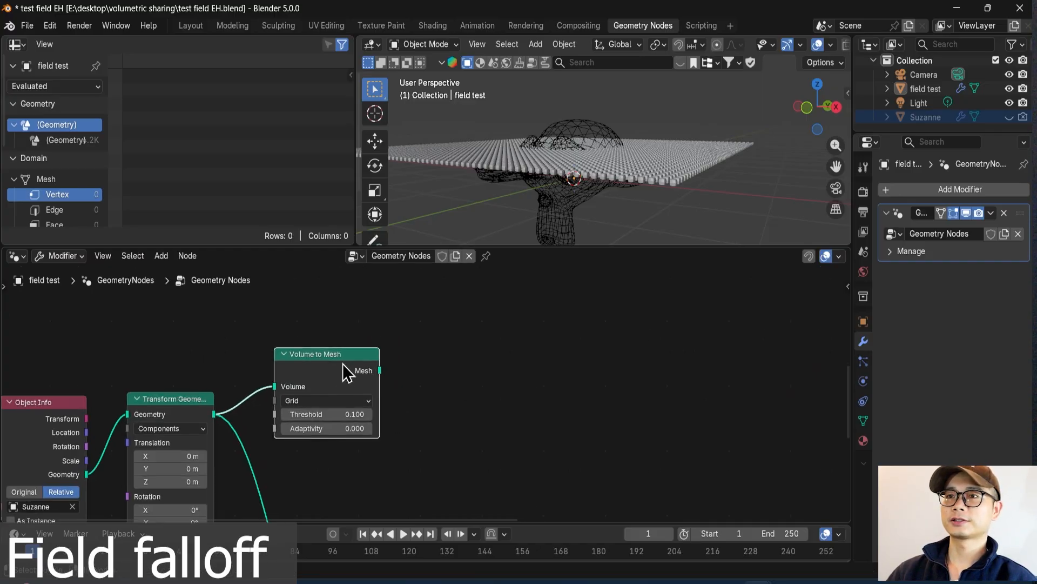
{"action": "left_click", "coordinate": [343, 365], "text": "ctrl+shift"}
{"action": "left_click_drag", "start_coordinate": [439, 300], "coordinate": [505, 347]}
{"action": "scroll", "coordinate": [373, 351], "scroll_direction": "up", "scroll_amount": 3}
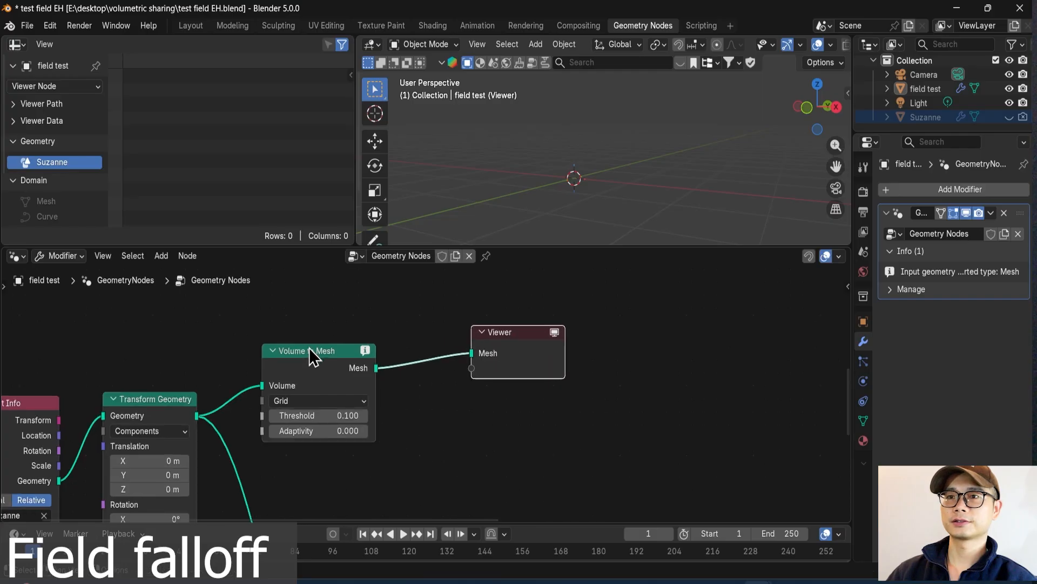
Replace the Volume to Mesh node with a Mesh to Volume node between Transform Geometry and the Viewer.
{"action": "key", "text": "shift+a"}
{"action": "type", "text": "m"}
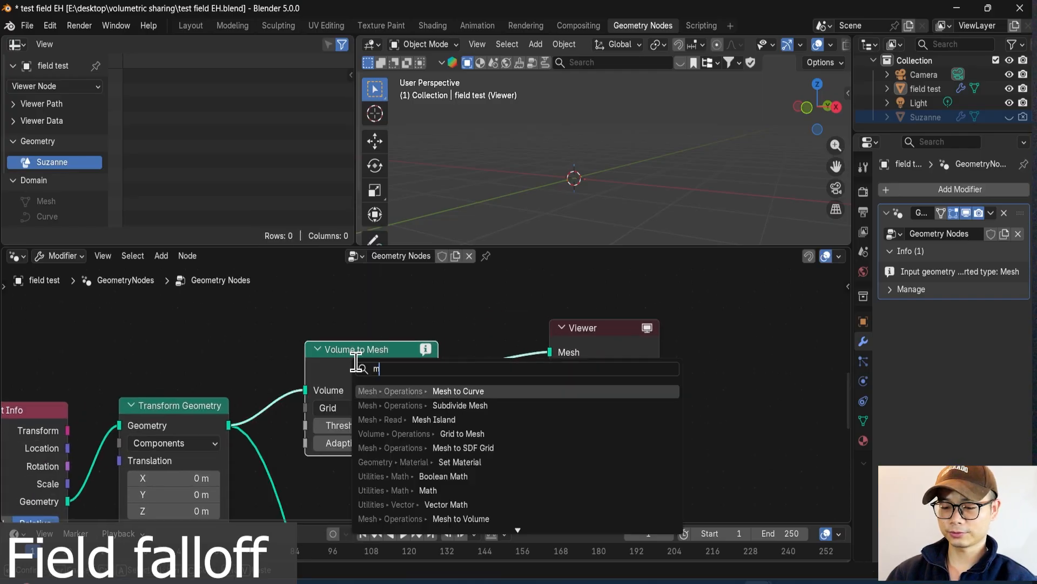
{"action": "type", "text": "esht to v"}
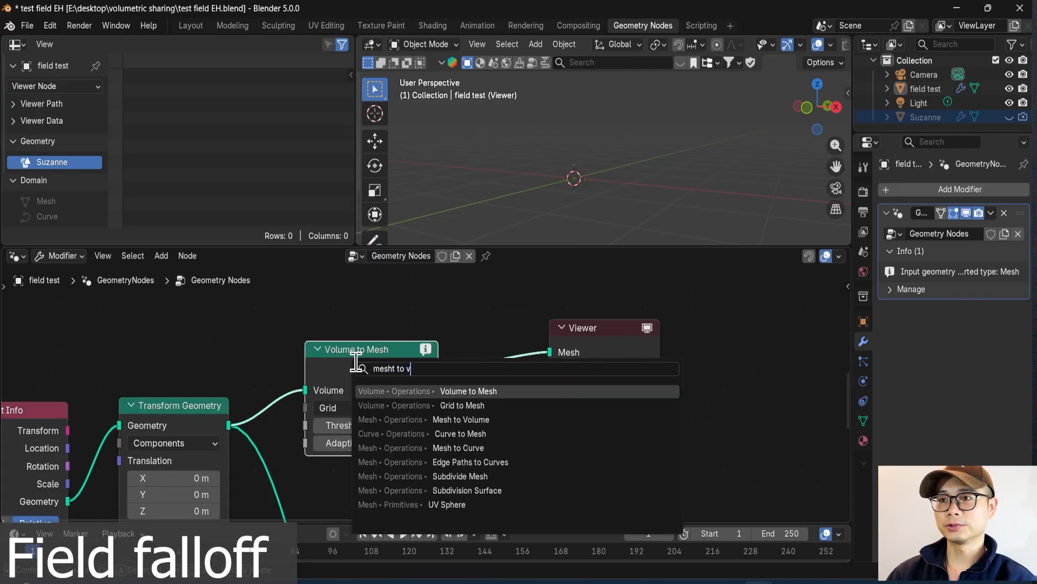
{"action": "left_click", "coordinate": [528, 419]}
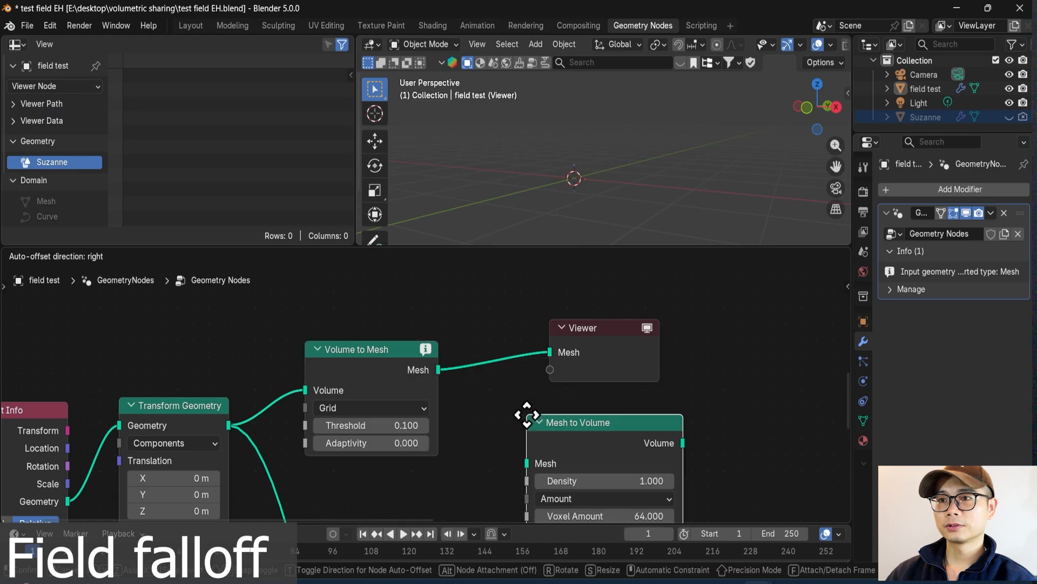
{"action": "left_click", "coordinate": [432, 384]}
{"action": "key", "text": "ctrl+x"}
{"action": "left_click_drag", "start_coordinate": [521, 411], "coordinate": [400, 344]}
Set the Mesh to Volume node's voxel amount to 128.
{"action": "scroll", "coordinate": [416, 356], "scroll_direction": "up", "scroll_amount": 1}
{"action": "scroll", "coordinate": [567, 173], "scroll_direction": "up", "scroll_amount": 2}
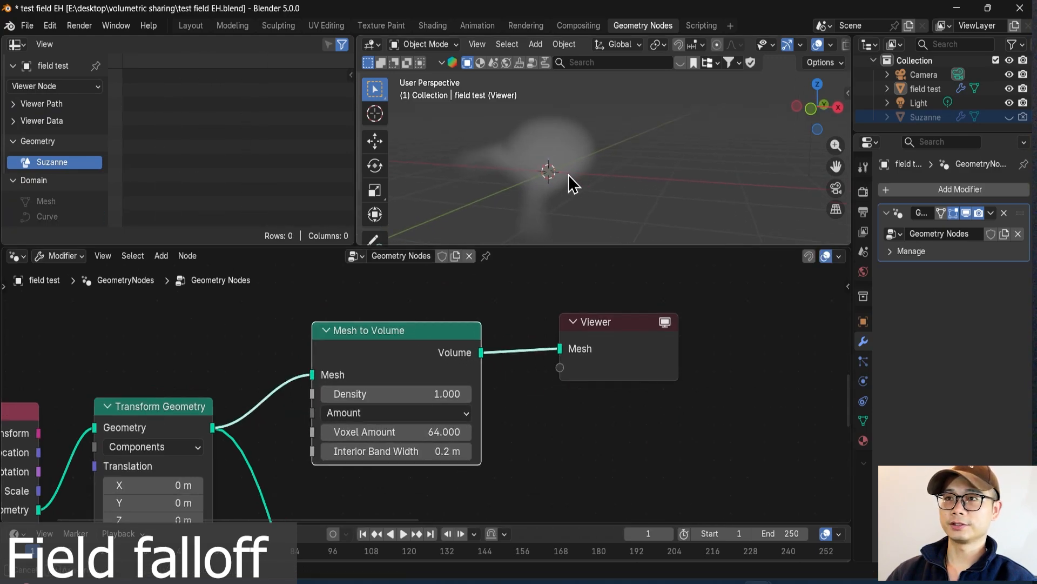
{"action": "middle_click_drag", "start_coordinate": [553, 174], "coordinate": [597, 155], "text": "shift"}
{"action": "left_click_drag", "start_coordinate": [406, 334], "coordinate": [376, 327]}
{"action": "scroll", "coordinate": [367, 340], "scroll_direction": "up", "scroll_amount": 1}
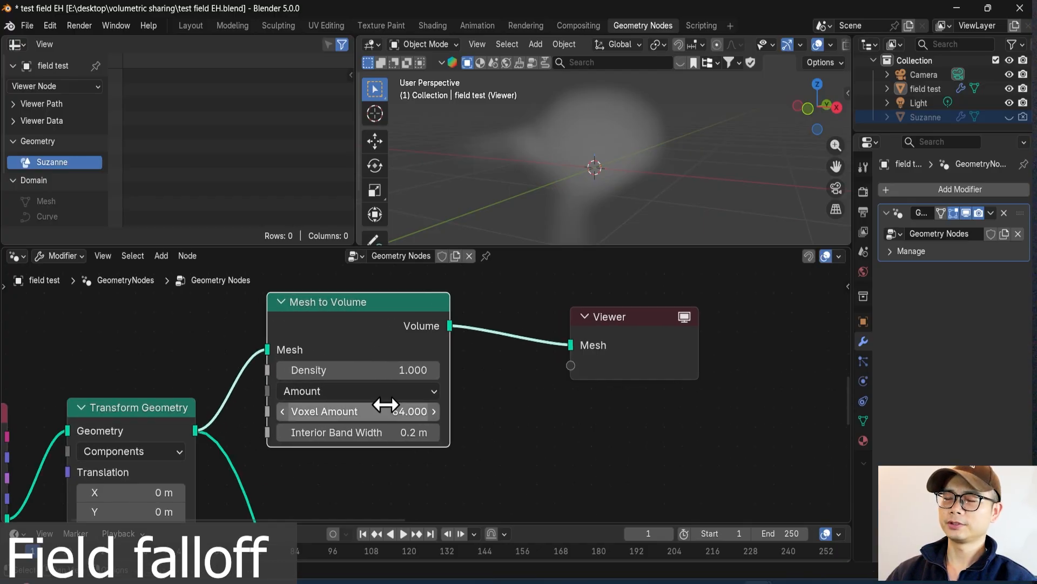
{"action": "left_click", "coordinate": [386, 405]}
{"action": "type", "text": "128"}
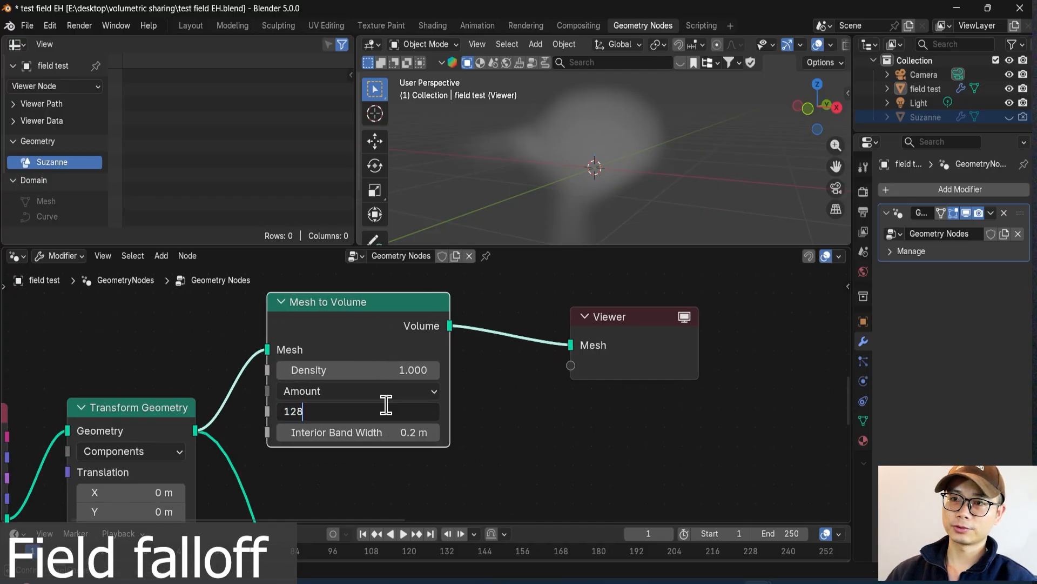
{"action": "key", "text": "Return"}
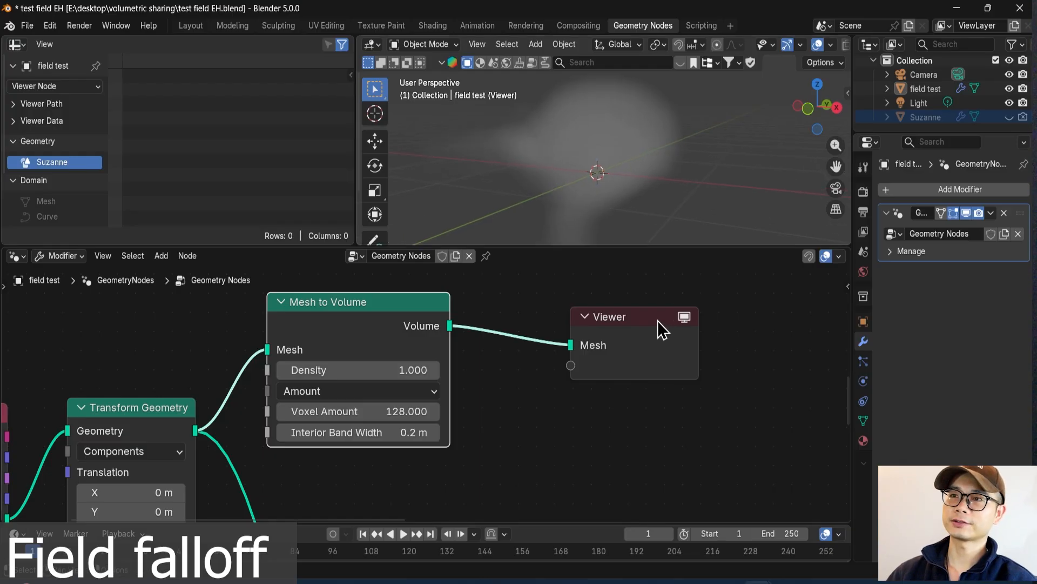
Move the Viewer node farther from the Mesh to Volume node to leave room between them.
{"action": "middle_click_drag", "start_coordinate": [572, 171], "coordinate": [597, 162]}
{"action": "scroll", "coordinate": [533, 342], "scroll_direction": "down", "scroll_amount": 2}
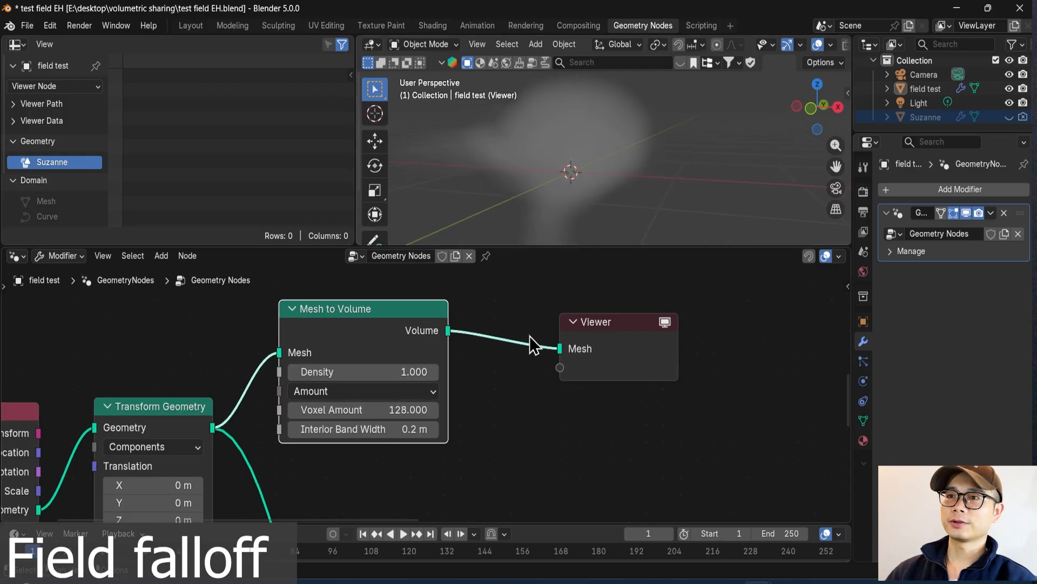
{"action": "left_click_drag", "start_coordinate": [591, 359], "coordinate": [727, 363]}
{"action": "middle_click_drag", "start_coordinate": [584, 154], "coordinate": [571, 157]}
{"action": "scroll", "coordinate": [413, 365], "scroll_direction": "up", "scroll_amount": 4}
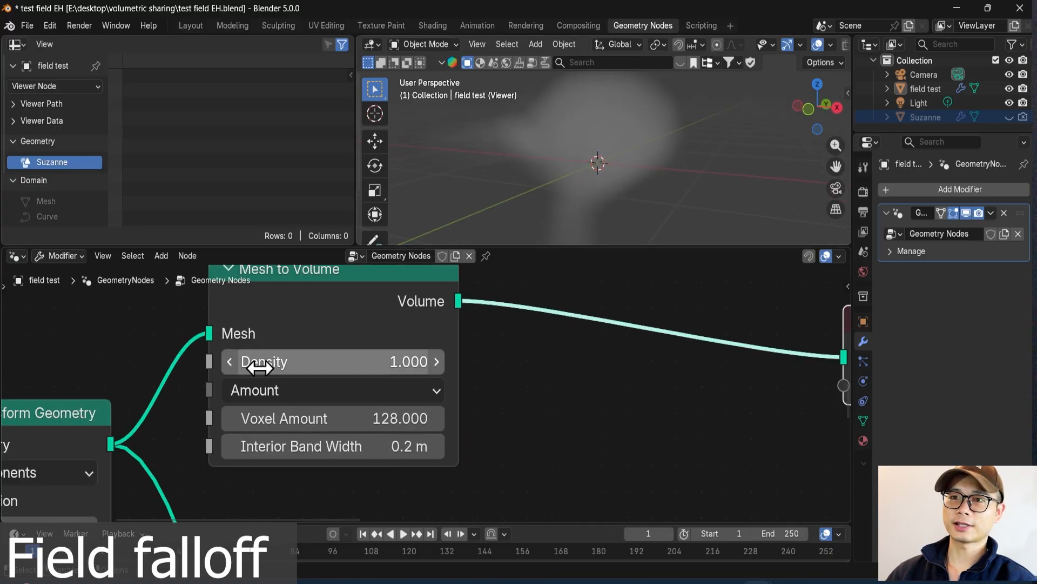
{"action": "scroll", "coordinate": [336, 313], "scroll_direction": "down", "scroll_amount": 2}
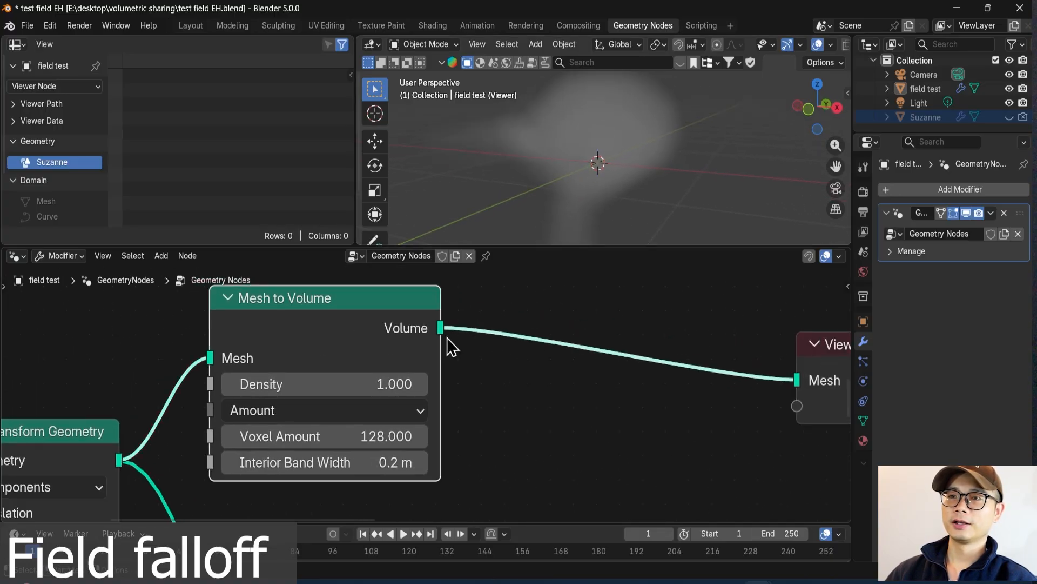
{"action": "scroll", "coordinate": [424, 390], "scroll_direction": "up", "scroll_amount": 1}
{"action": "middle_click_drag", "start_coordinate": [316, 354], "coordinate": [306, 377]}
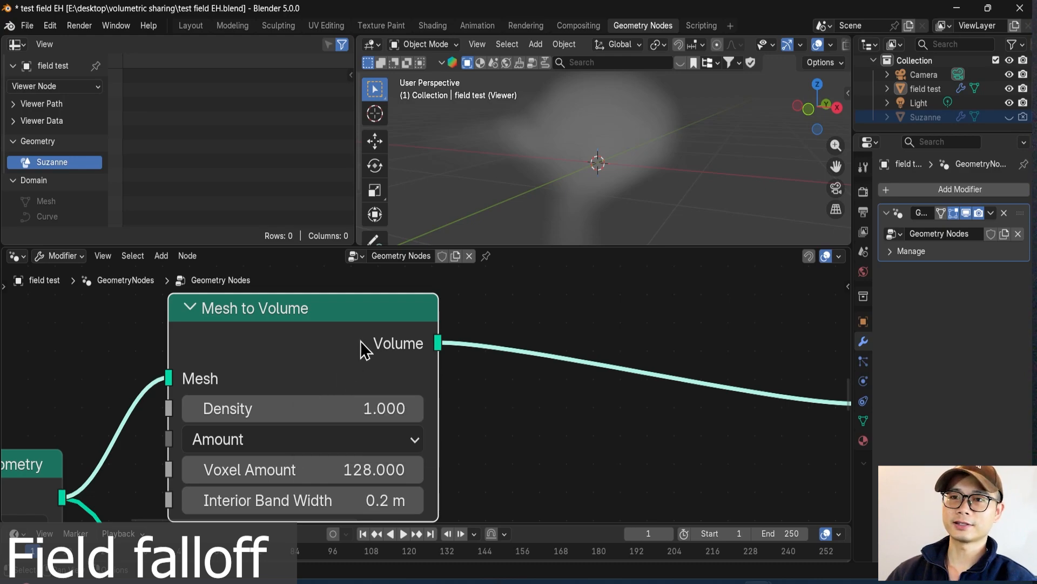
Examine the volume preview of the monkey and the Mesh to Volume settings.
{"action": "scroll", "coordinate": [361, 342], "scroll_direction": "down", "scroll_amount": 1}
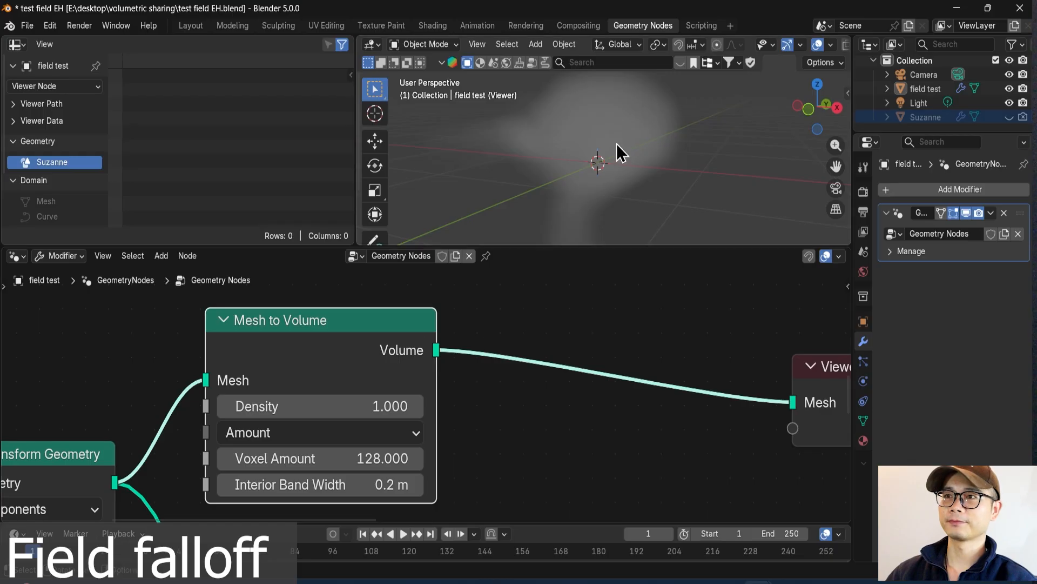
{"action": "middle_click_drag", "start_coordinate": [617, 143], "coordinate": [580, 155]}
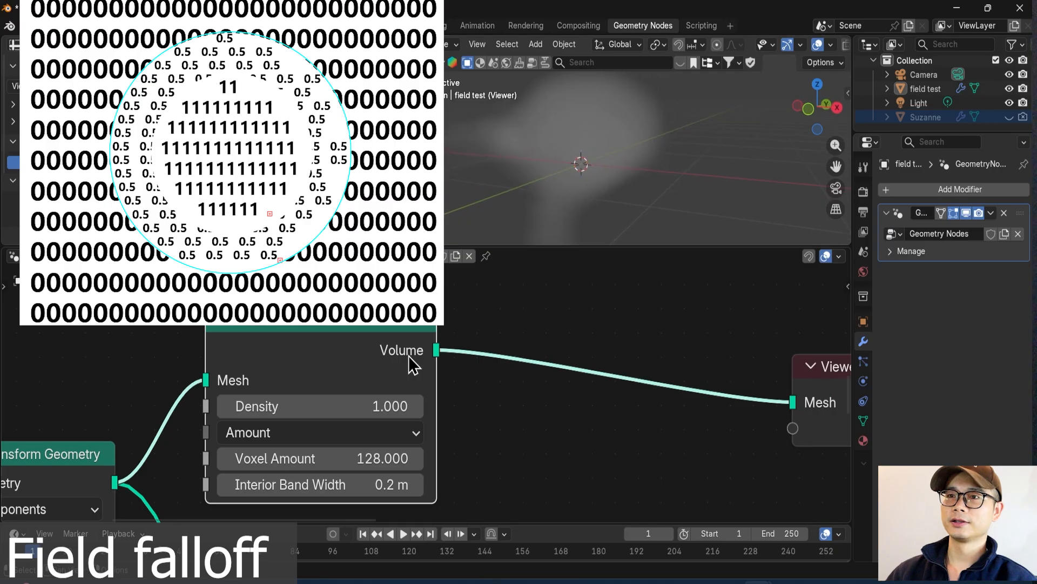
{"action": "scroll", "coordinate": [421, 391], "scroll_direction": "up", "scroll_amount": 1}
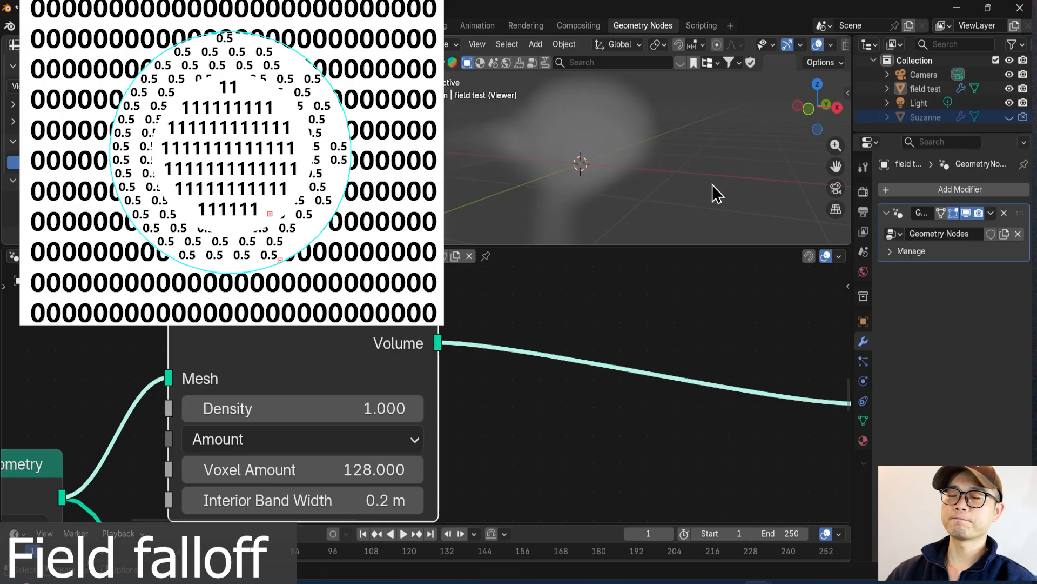
{"action": "middle_click_drag", "start_coordinate": [654, 160], "coordinate": [665, 170]}
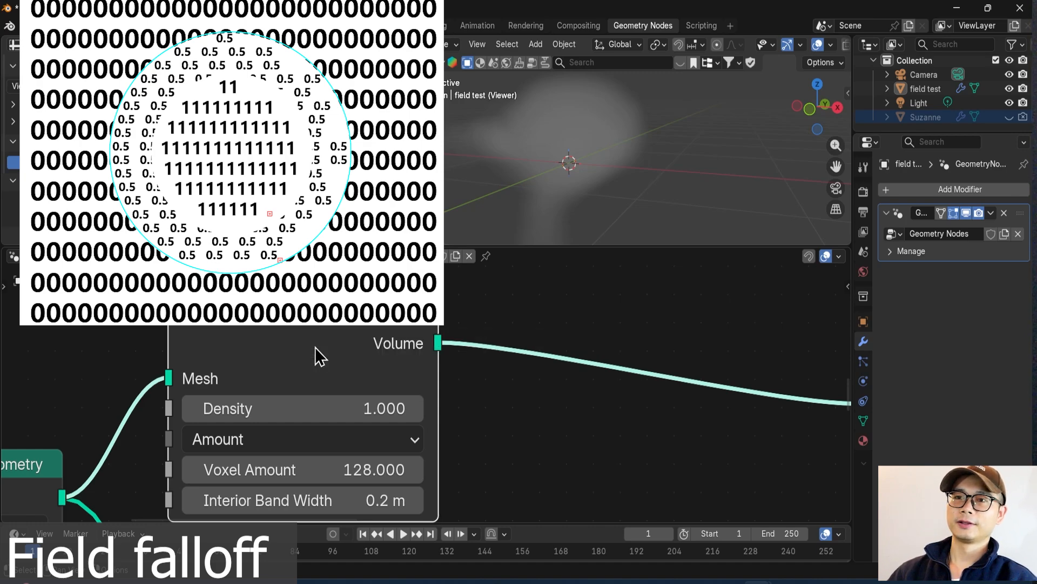
{"action": "scroll", "coordinate": [319, 351], "scroll_direction": "down", "scroll_amount": 2}
{"action": "middle_click_drag", "start_coordinate": [319, 349], "coordinate": [225, 373]}
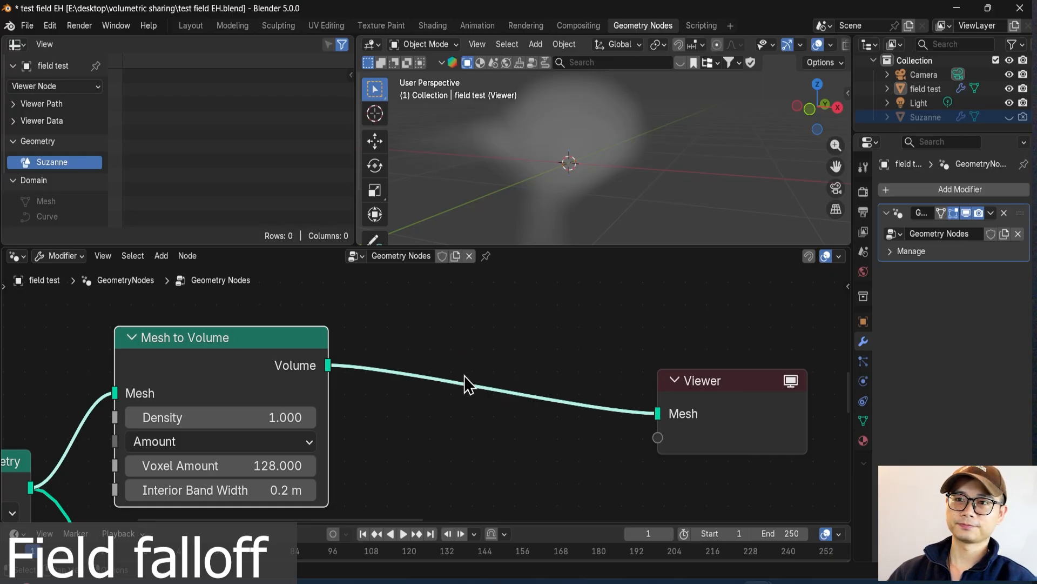
{"action": "scroll", "coordinate": [464, 375], "scroll_direction": "down", "scroll_amount": 1}
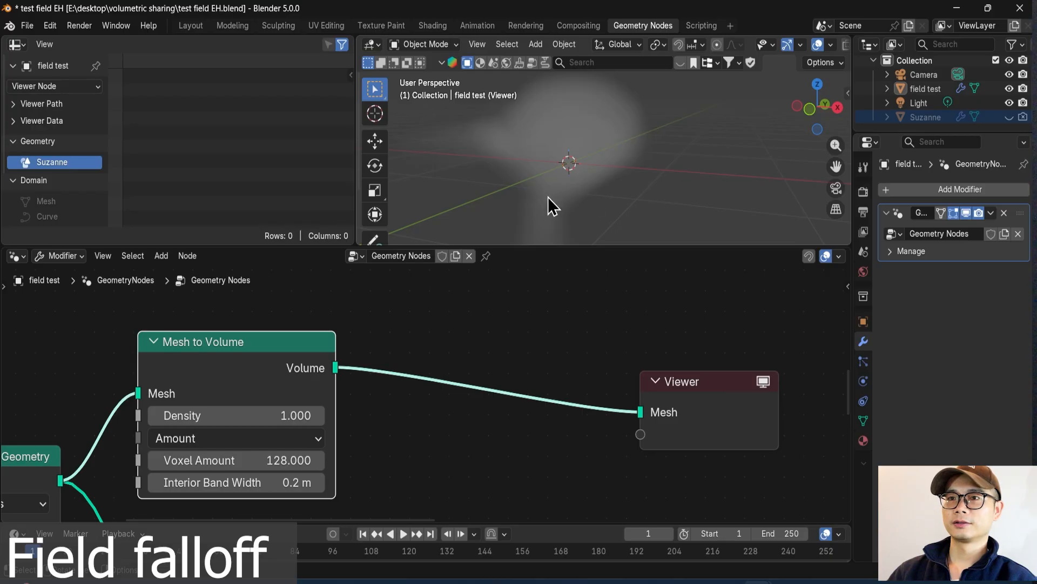
{"action": "middle_click_drag", "start_coordinate": [548, 197], "coordinate": [558, 198]}
Insert a Get Named Grid node between the Mesh to Volume and Viewer nodes.
{"action": "middle_click_drag", "start_coordinate": [450, 324], "coordinate": [430, 337]}
{"action": "key", "text": "shift+a"}
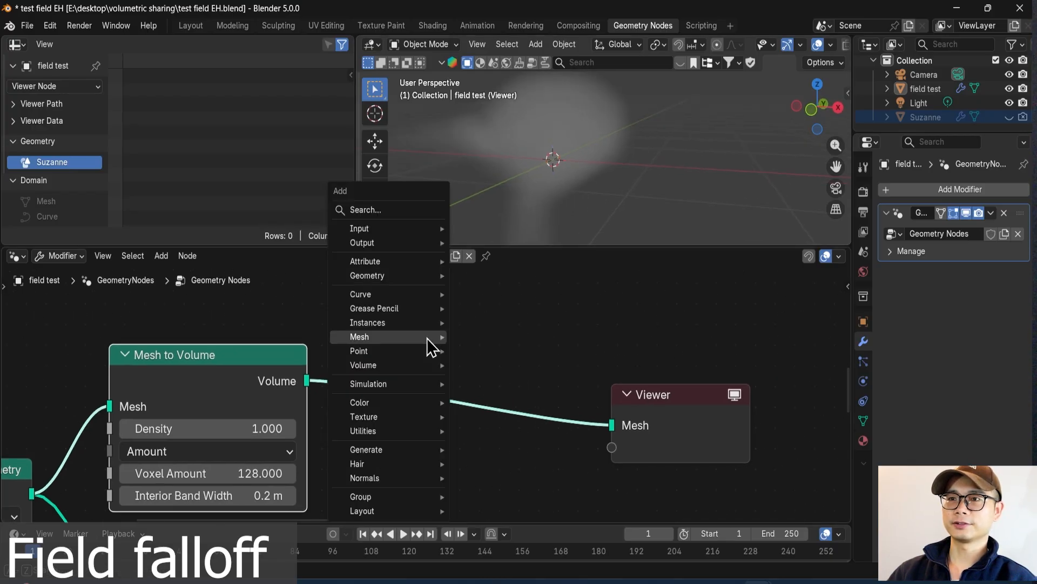
{"action": "mouse_move", "coordinate": [432, 346]}
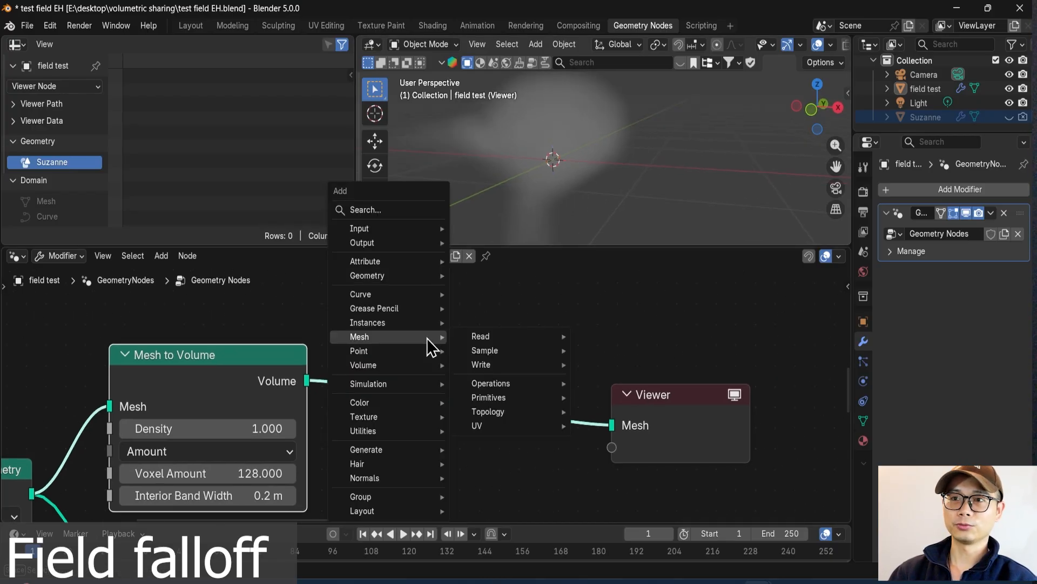
{"action": "type", "text": "get"}
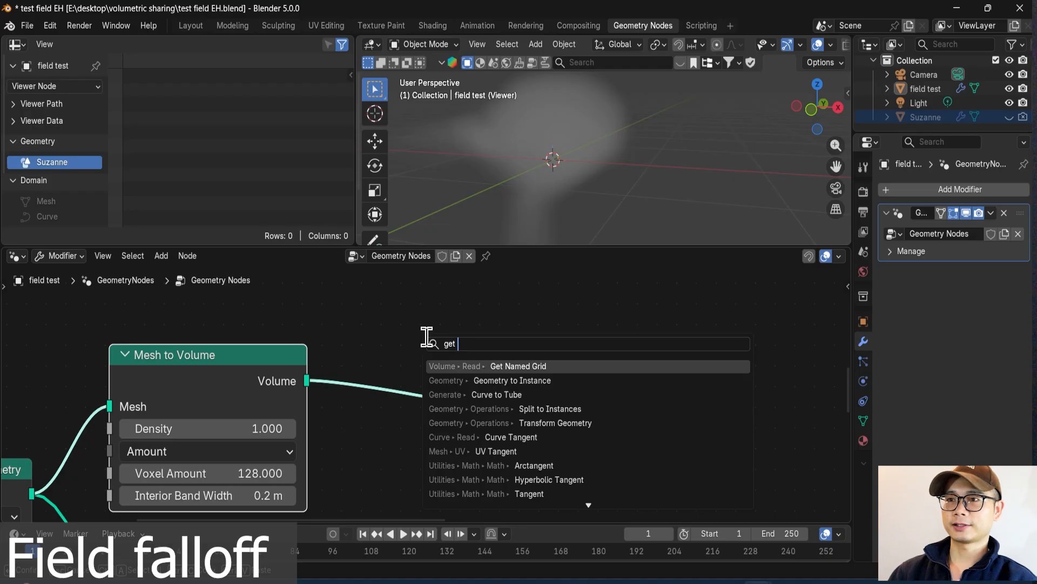
{"action": "key", "text": "Return"}
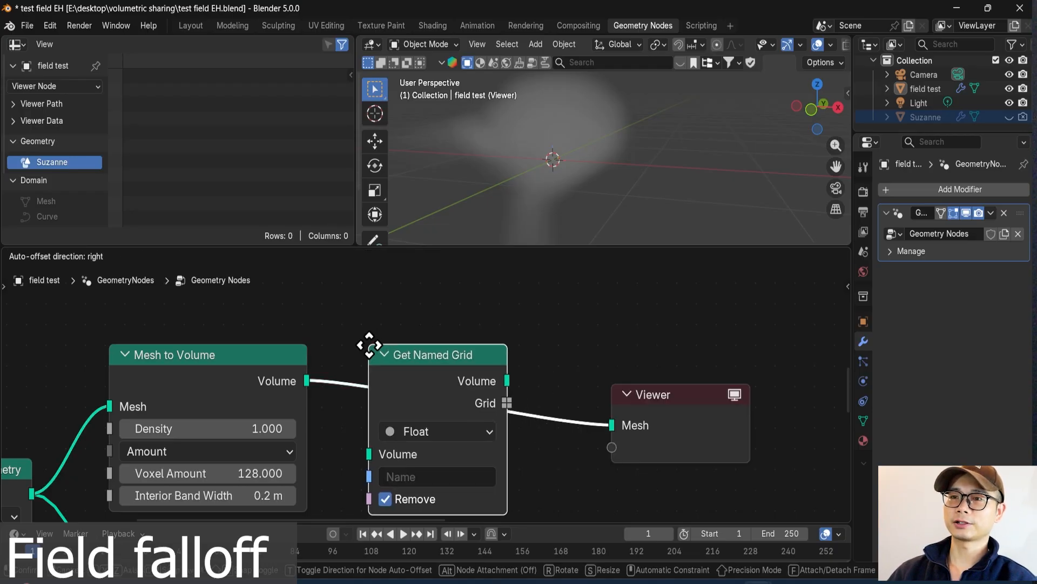
{"action": "left_click", "coordinate": [369, 345]}
{"action": "scroll", "coordinate": [489, 394], "scroll_direction": "down", "scroll_amount": 1, "text": "shift"}
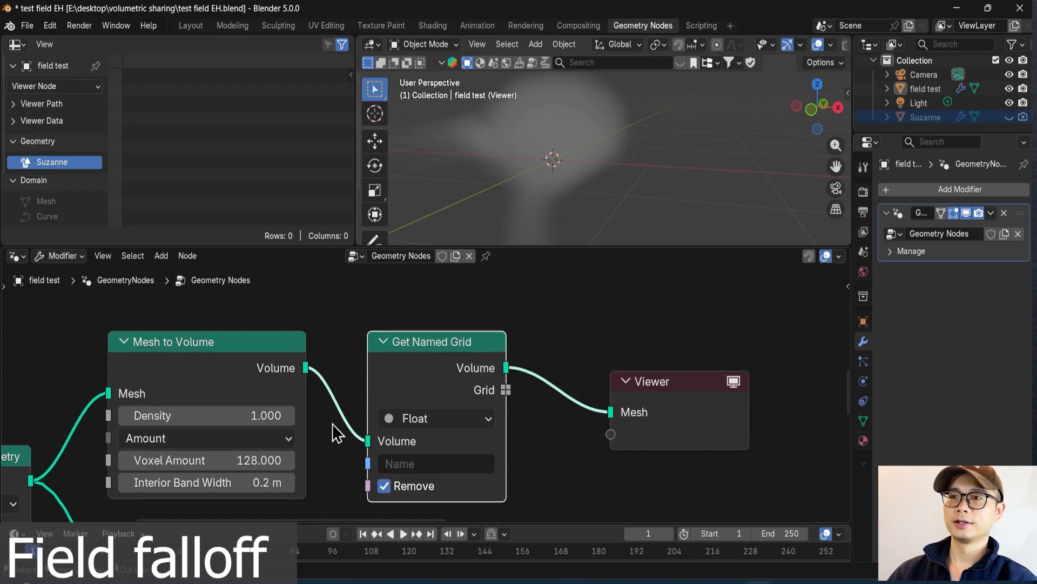
{"action": "mouse_move", "coordinate": [368, 441]}
{"action": "left_mouse_down"}
{"action": "mouse_move", "coordinate": [316, 387]}
{"action": "mouse_move", "coordinate": [330, 431]}
{"action": "mouse_move", "coordinate": [331, 397]}
{"action": "mouse_move", "coordinate": [356, 440]}
{"action": "left_mouse_up"}
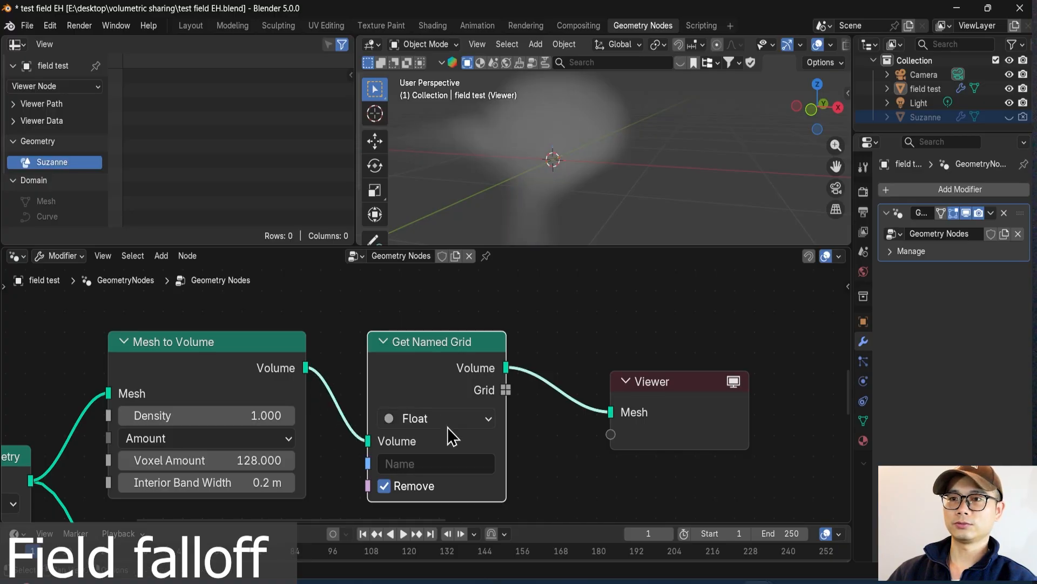
Set the Get Named Grid node's grid name to density.
{"action": "scroll", "coordinate": [425, 399], "scroll_direction": "up", "scroll_amount": 1}
{"action": "left_click", "coordinate": [426, 470]}
{"action": "left_click", "coordinate": [437, 236]}
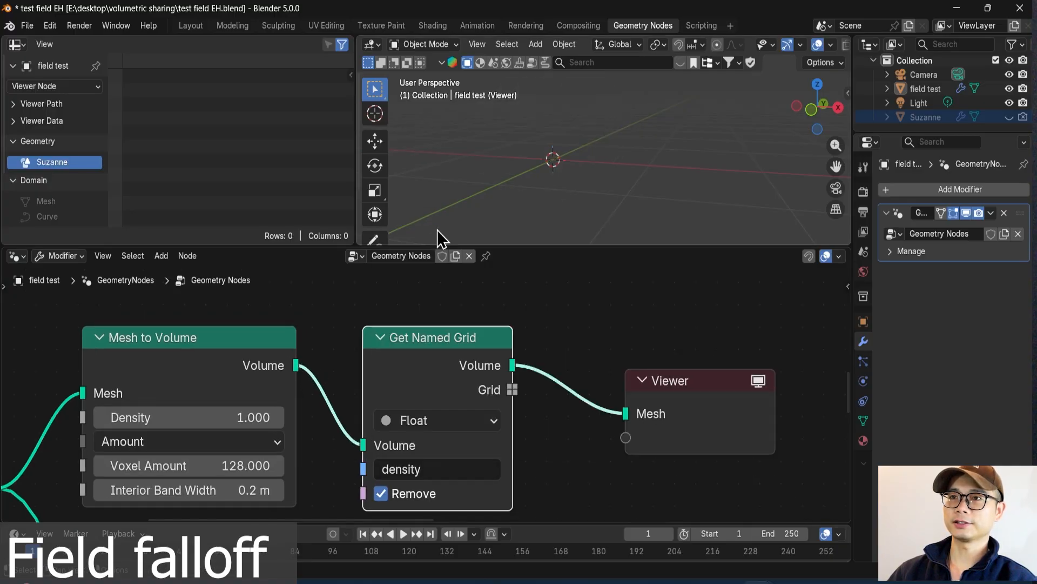
Move the Viewer node farther from the Get Named Grid node to make room between them.
{"action": "middle_click_drag", "start_coordinate": [480, 361], "coordinate": [305, 350]}
{"action": "left_click_drag", "start_coordinate": [567, 388], "coordinate": [642, 392]}
{"action": "scroll", "coordinate": [462, 387], "scroll_direction": "down", "scroll_amount": 4}
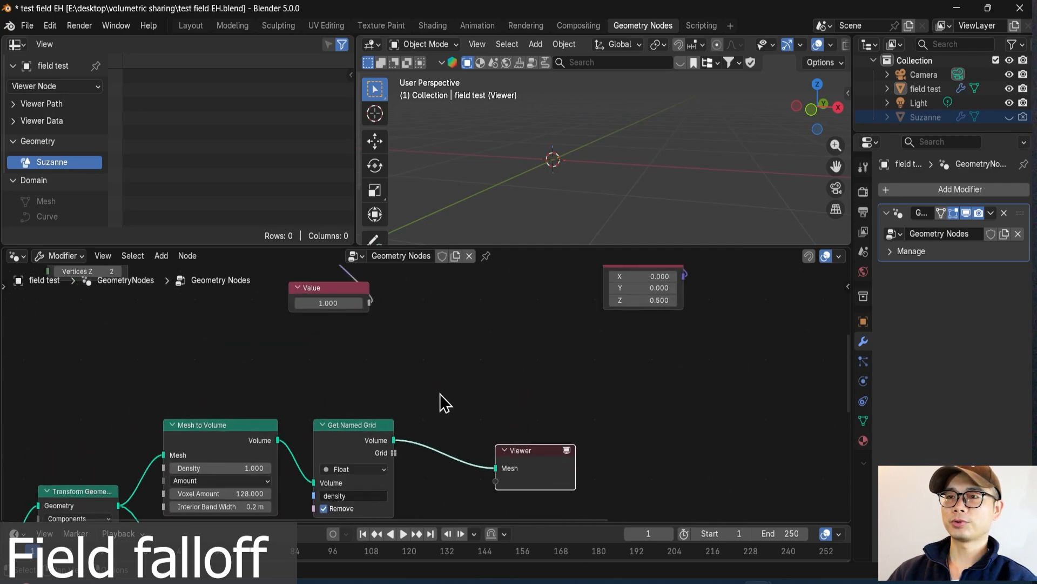
{"action": "scroll", "coordinate": [440, 398], "scroll_direction": "up", "scroll_amount": 1}
{"action": "left_click_drag", "start_coordinate": [574, 481], "coordinate": [704, 477]}
{"action": "middle_click_drag", "start_coordinate": [384, 456], "coordinate": [381, 448]}
{"action": "scroll", "coordinate": [403, 446], "scroll_direction": "down", "scroll_amount": 4}
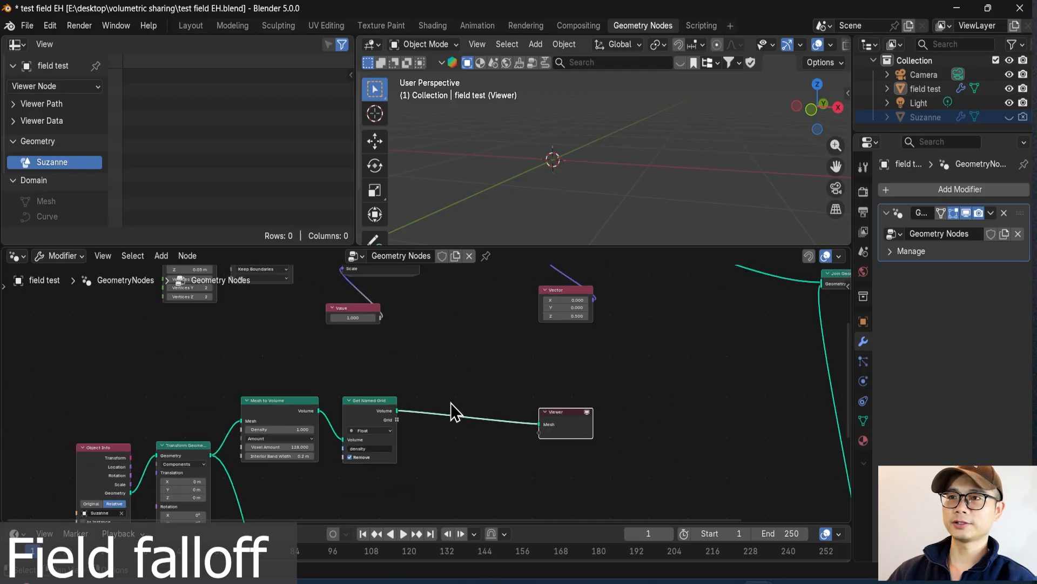
Add a Sample Grid node between the Get Named Grid and Viewer nodes.
{"action": "scroll", "coordinate": [459, 423], "scroll_direction": "up", "scroll_amount": 3}
{"action": "scroll", "coordinate": [389, 411], "scroll_direction": "up", "scroll_amount": 1}
{"action": "left_click", "coordinate": [378, 335]}
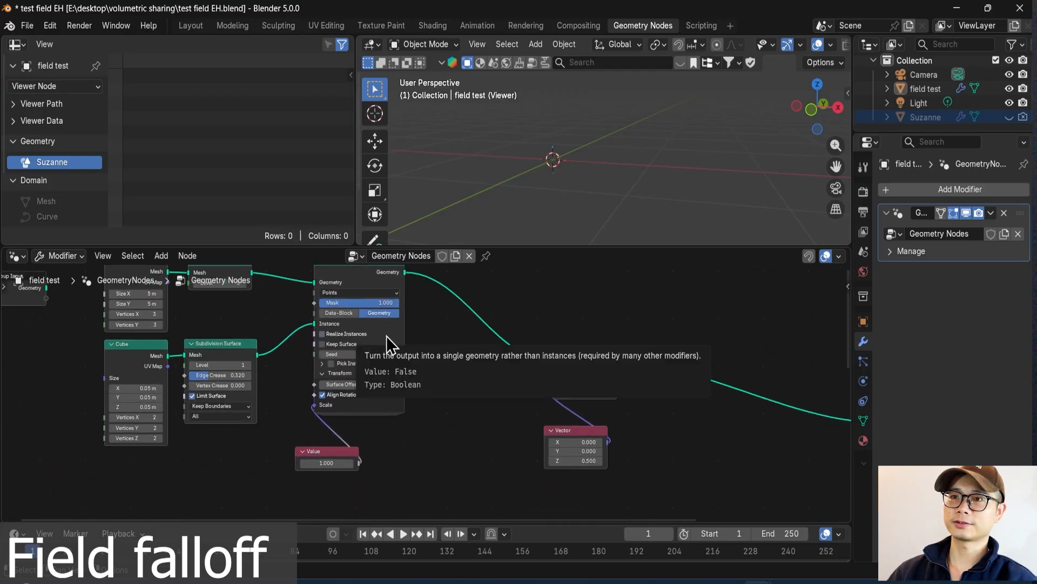
{"action": "middle_click_drag", "start_coordinate": [429, 376], "coordinate": [409, 261]}
{"action": "scroll", "coordinate": [438, 414], "scroll_direction": "up", "scroll_amount": 2}
{"action": "key", "text": "shift+a"}
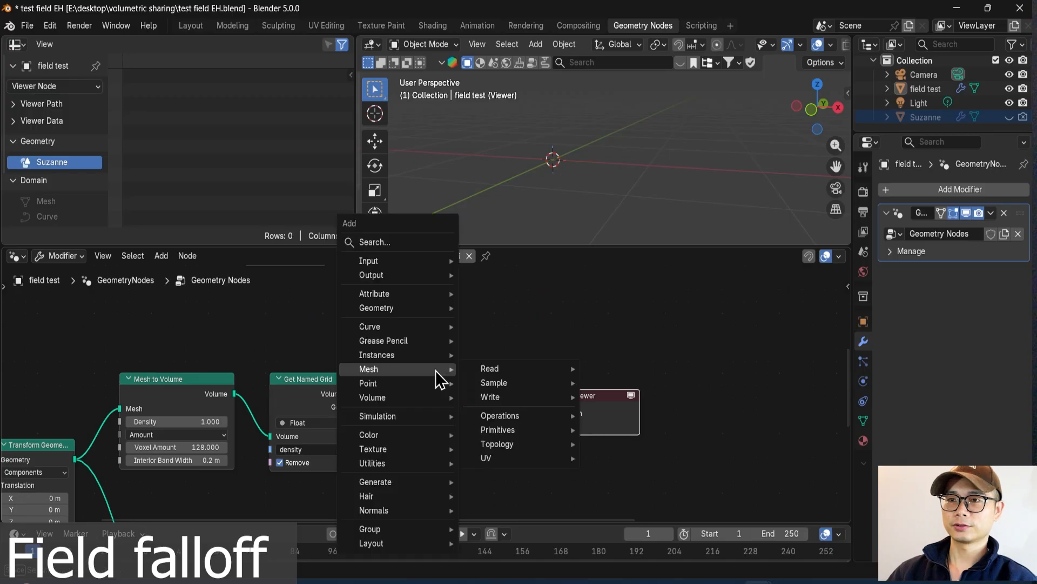
{"action": "type", "text": "samp"}
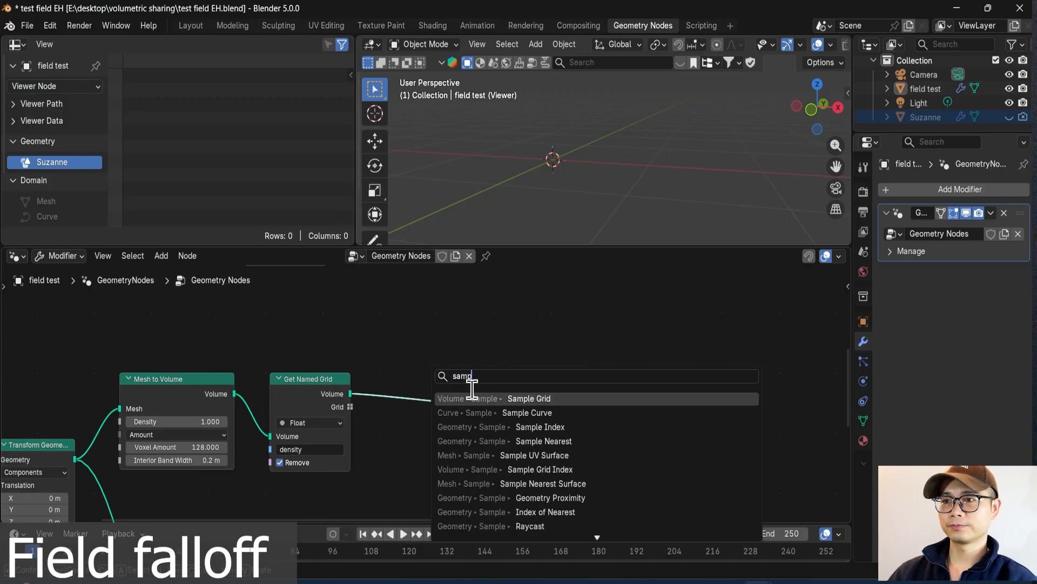
{"action": "key", "text": "Return"}
{"action": "left_click", "coordinate": [400, 380]}
Connect Get Named Grid's Grid output to the Sample Grid node's Grid input, and remove the Viewer node.
{"action": "scroll", "coordinate": [397, 377], "scroll_direction": "up", "scroll_amount": 1}
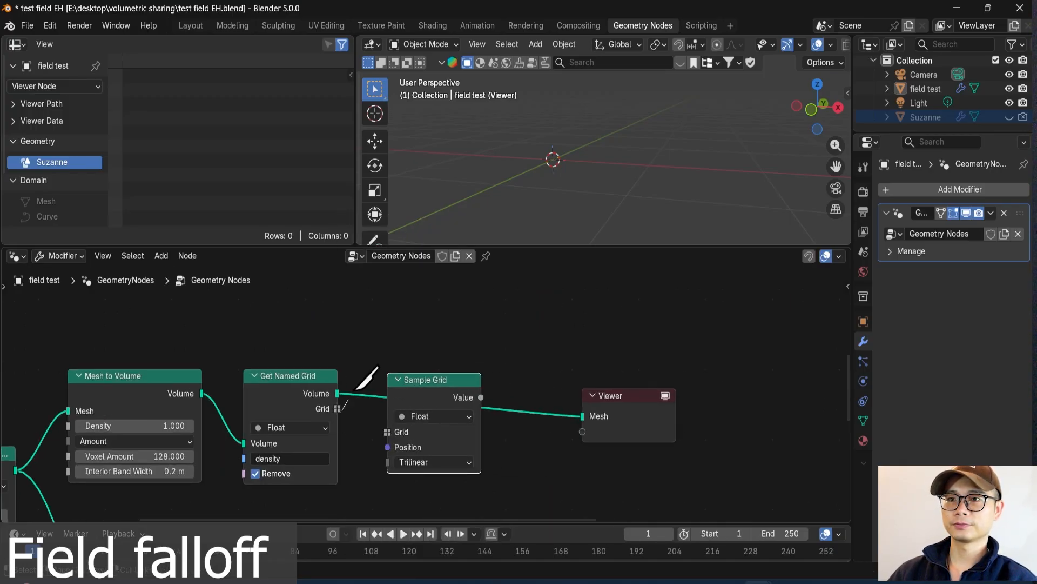
{"action": "right_click_drag", "start_coordinate": [362, 381], "coordinate": [354, 416], "text": "ctrl"}
{"action": "scroll", "coordinate": [356, 421], "scroll_direction": "up", "scroll_amount": 2}
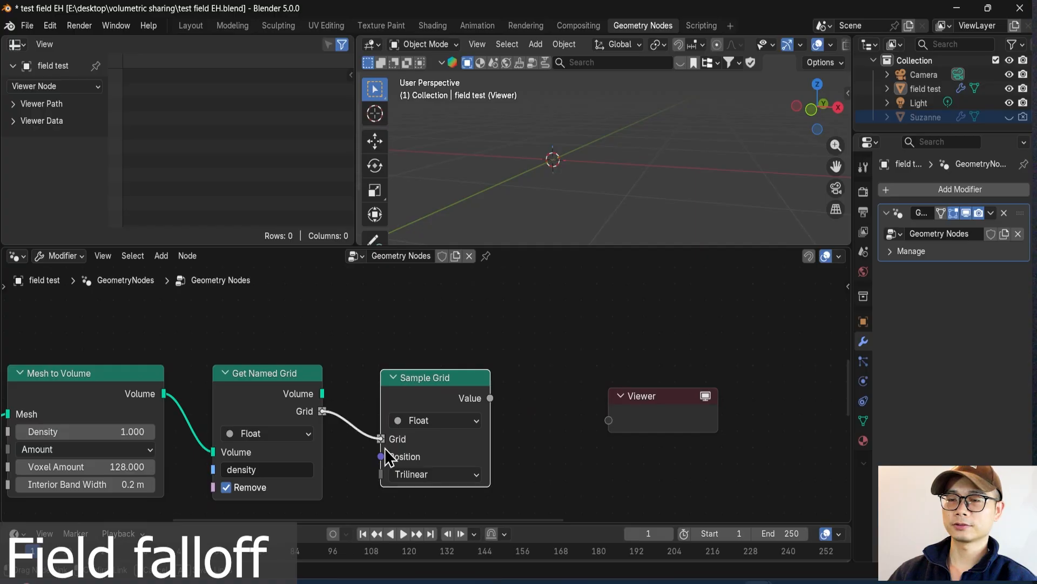
{"action": "left_click_drag", "start_coordinate": [419, 378], "coordinate": [385, 387]}
{"action": "scroll", "coordinate": [497, 421], "scroll_direction": "down", "scroll_amount": 6}
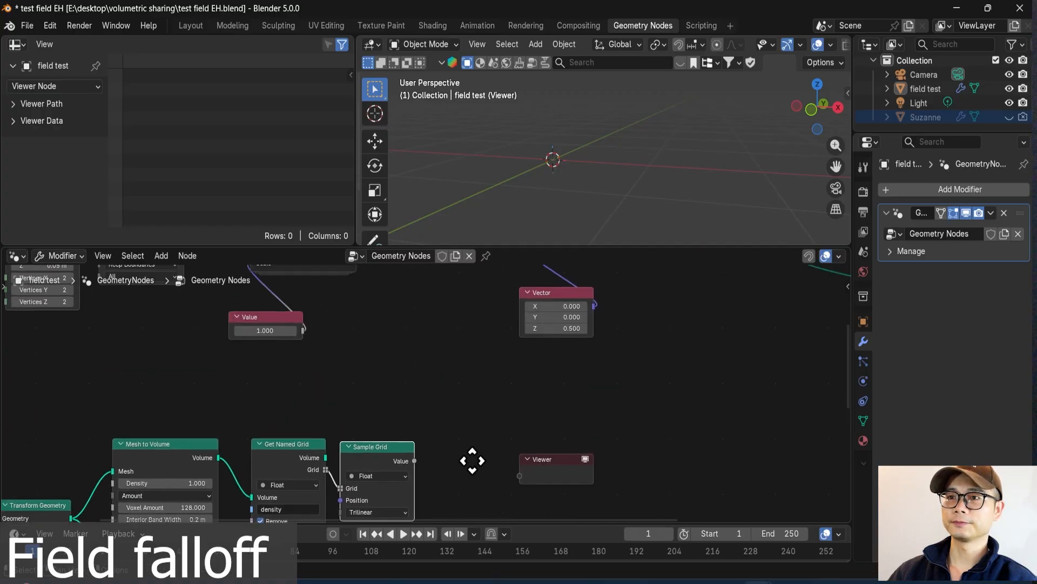
{"action": "middle_click_drag", "start_coordinate": [462, 453], "coordinate": [412, 465]}
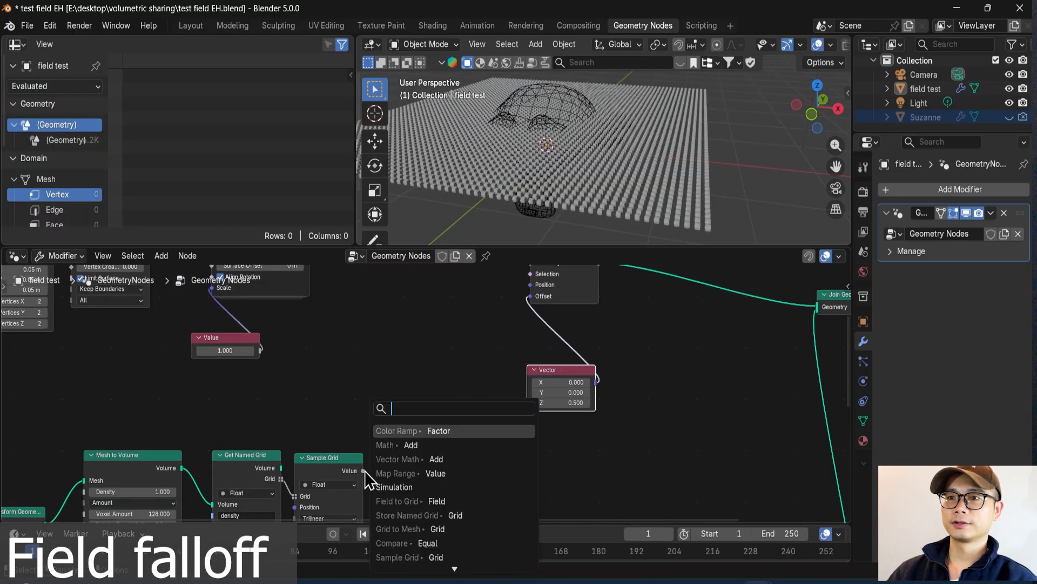
Add a Vector Math node beside the Vector node and set its operation to Scale.
{"action": "left_click", "coordinate": [413, 386]}
{"action": "key", "text": "shift+a"}
{"action": "type", "text": "me"}
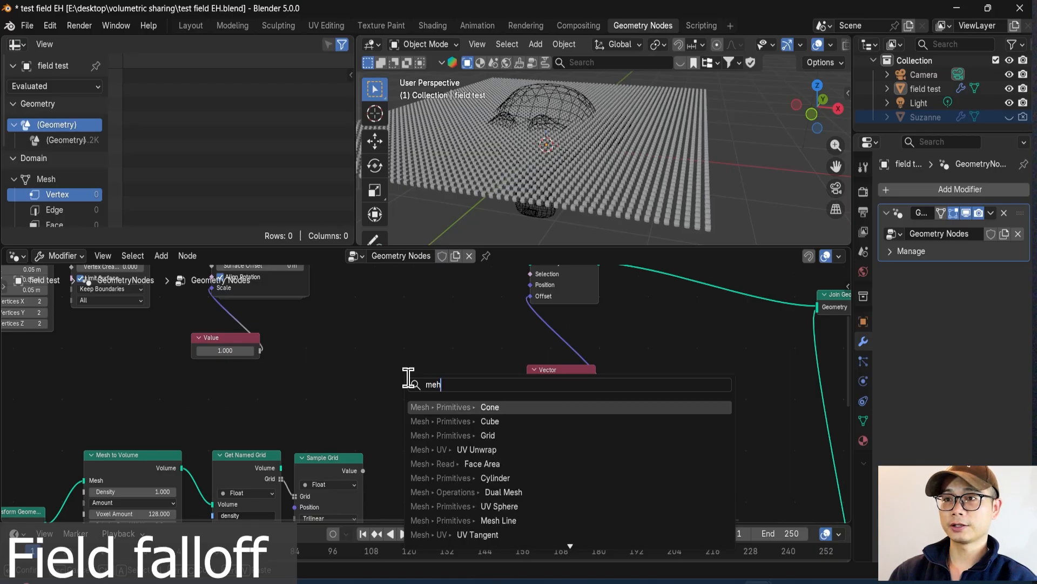
{"action": "type", "text": "h"}
{"action": "key", "text": "BackSpace"}
{"action": "key", "text": "BackSpace"}
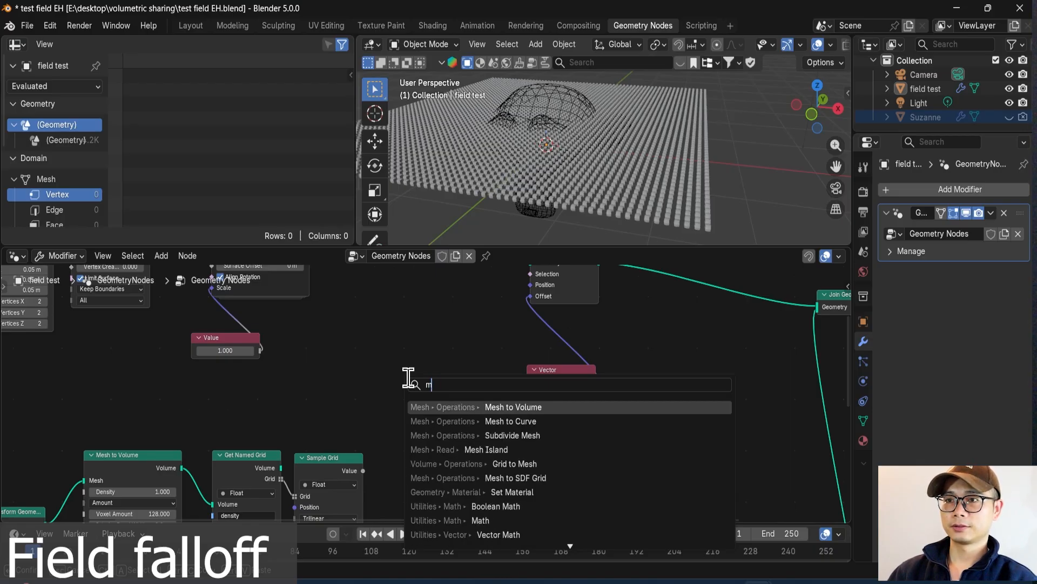
{"action": "type", "text": "ath"}
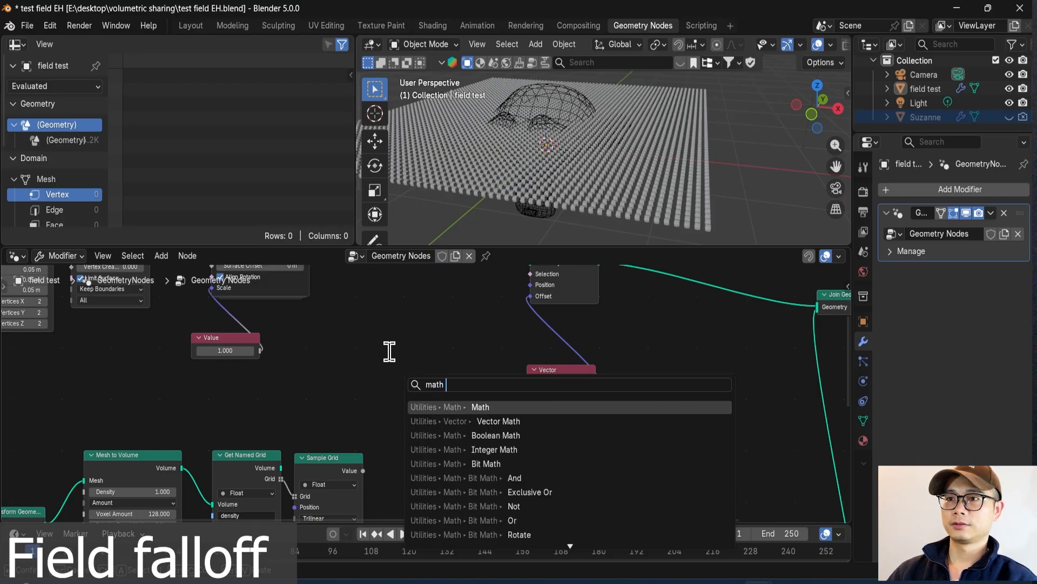
{"action": "left_click", "coordinate": [486, 421]}
{"action": "left_click", "coordinate": [442, 362]}
{"action": "left_click", "coordinate": [477, 389]}
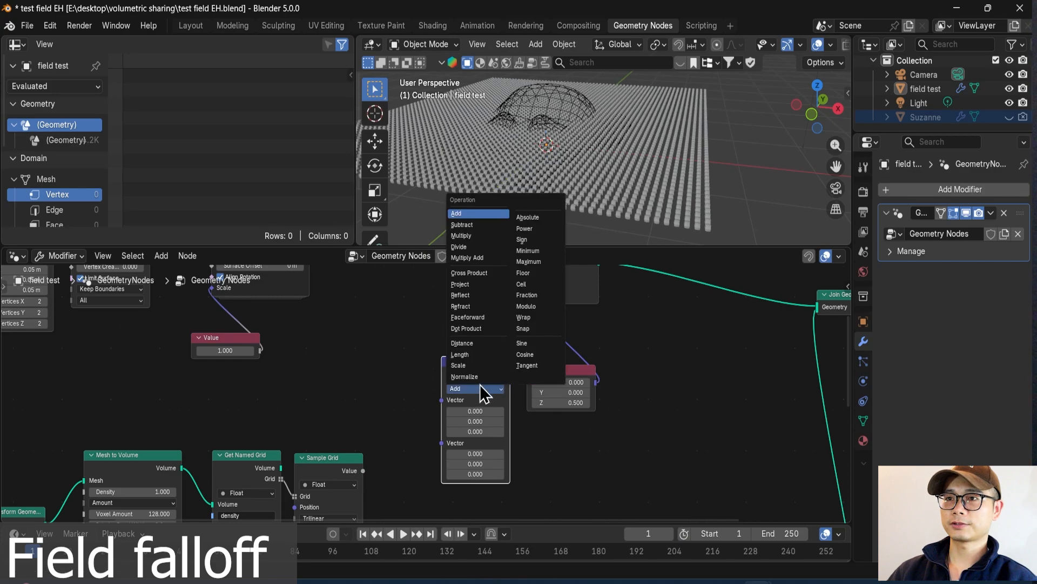
{"action": "left_click", "coordinate": [476, 366]}
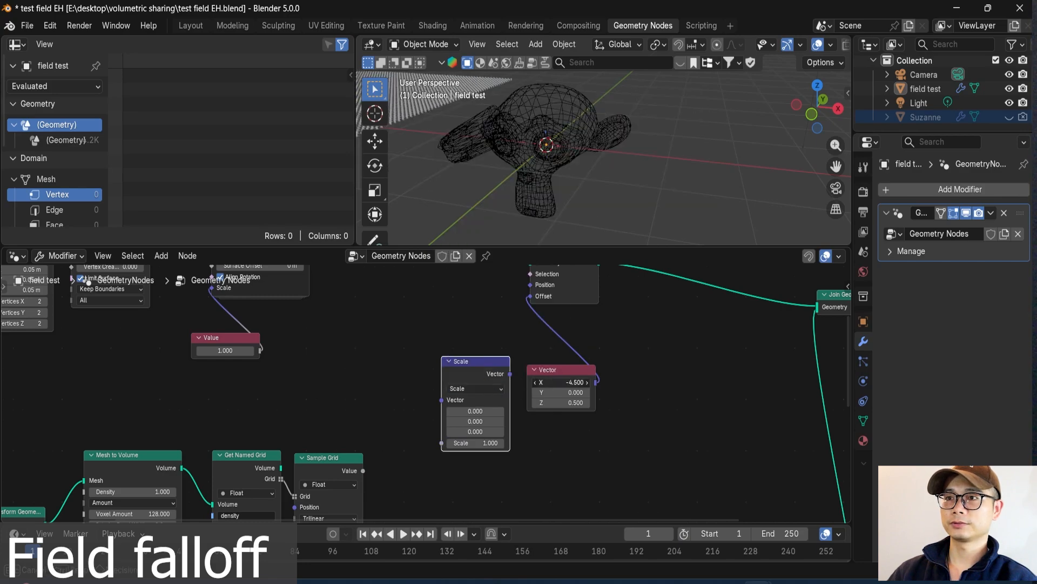
Insert the Scale node between Vector and Set Position's Offset, and connect Sample Grid's Value to its Scale input.
{"action": "left_click_drag", "start_coordinate": [554, 378], "coordinate": [396, 347]}
{"action": "left_click_drag", "start_coordinate": [469, 370], "coordinate": [502, 335]}
{"action": "scroll", "coordinate": [523, 375], "scroll_direction": "up", "scroll_amount": 2}
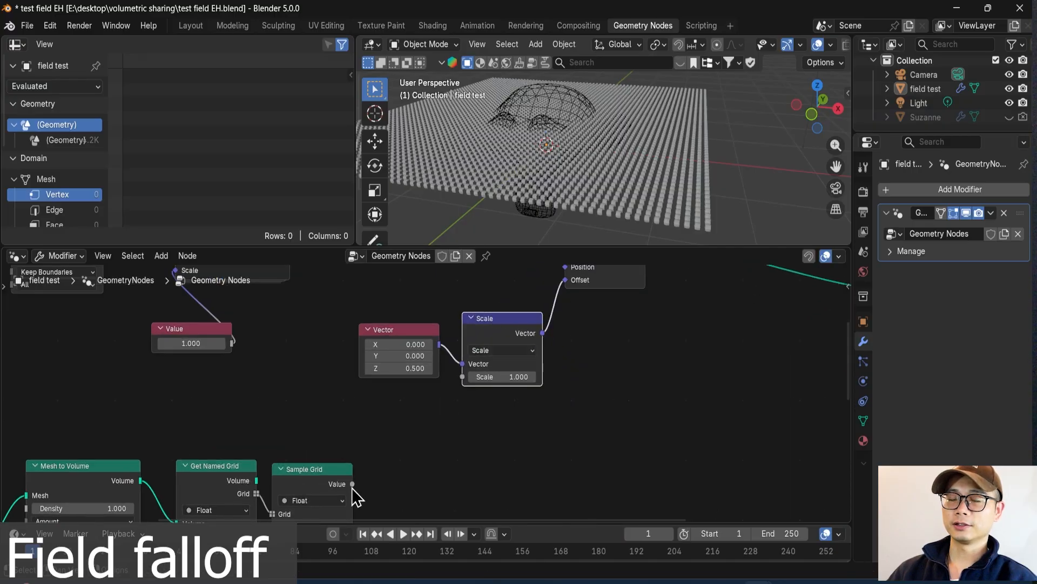
{"action": "left_click_drag", "start_coordinate": [352, 483], "coordinate": [462, 377]}
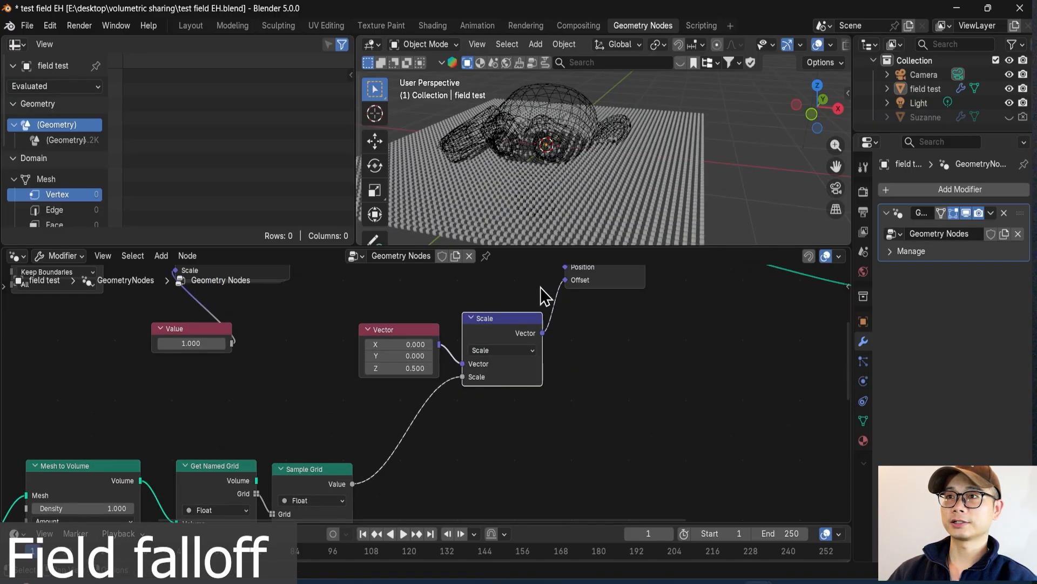
Inspect the offset cubes in and around the monkey wireframe from several angles.
{"action": "scroll", "coordinate": [551, 157], "scroll_direction": "up", "scroll_amount": 5}
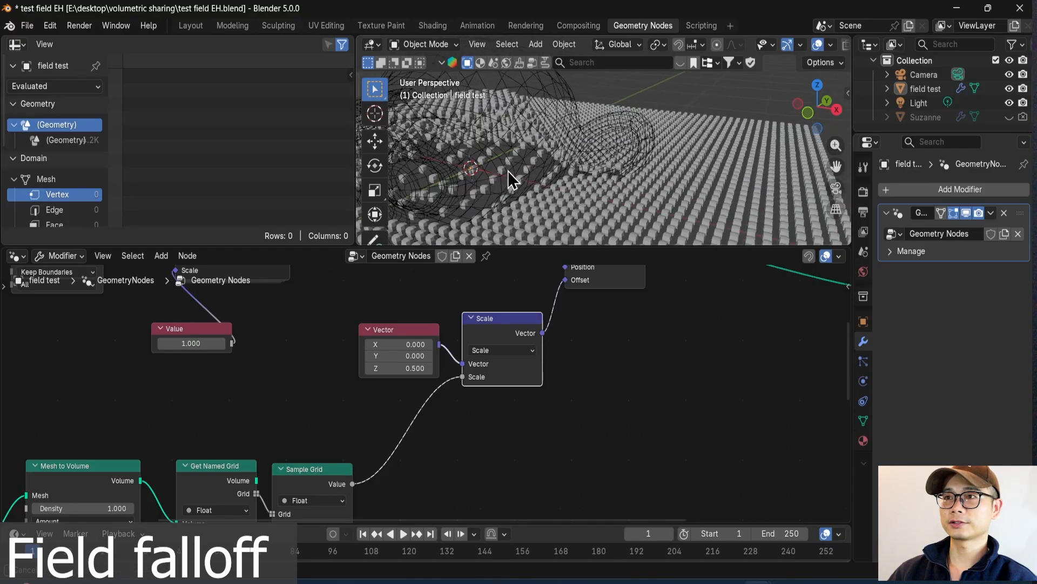
{"action": "middle_click_drag", "start_coordinate": [549, 163], "coordinate": [638, 190]}
{"action": "middle_click_drag", "start_coordinate": [592, 131], "coordinate": [709, 221], "text": "ctrl"}
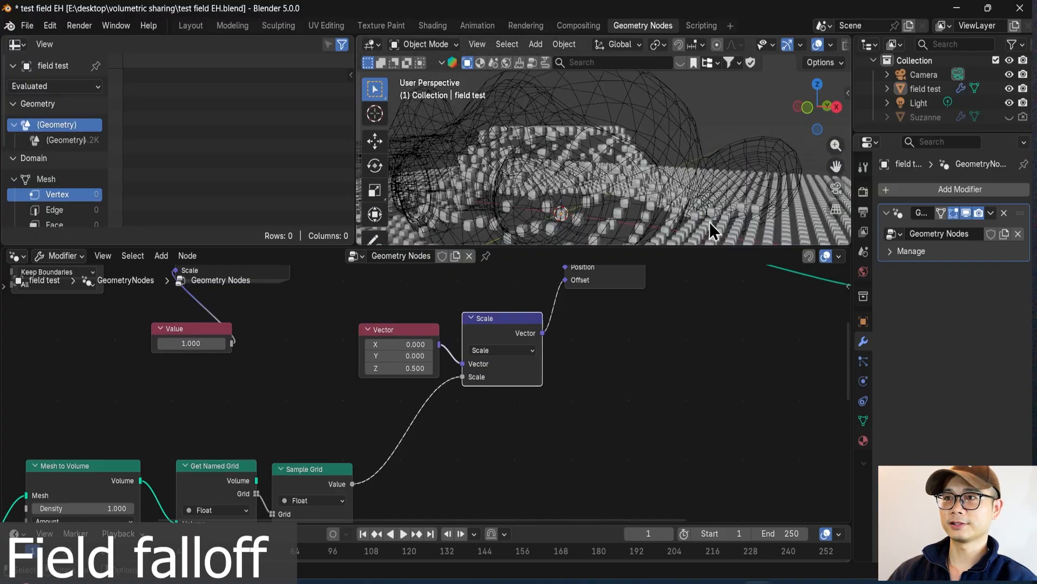
{"action": "mouse_move", "coordinate": [611, 167]}
{"action": "middle_mouse_down"}
{"action": "mouse_move", "coordinate": [481, 159]}
{"action": "mouse_move", "coordinate": [592, 139]}
{"action": "mouse_move", "coordinate": [542, 153]}
{"action": "mouse_move", "coordinate": [680, 174]}
{"action": "mouse_move", "coordinate": [655, 164]}
{"action": "mouse_move", "coordinate": [611, 187]}
{"action": "middle_mouse_up"}
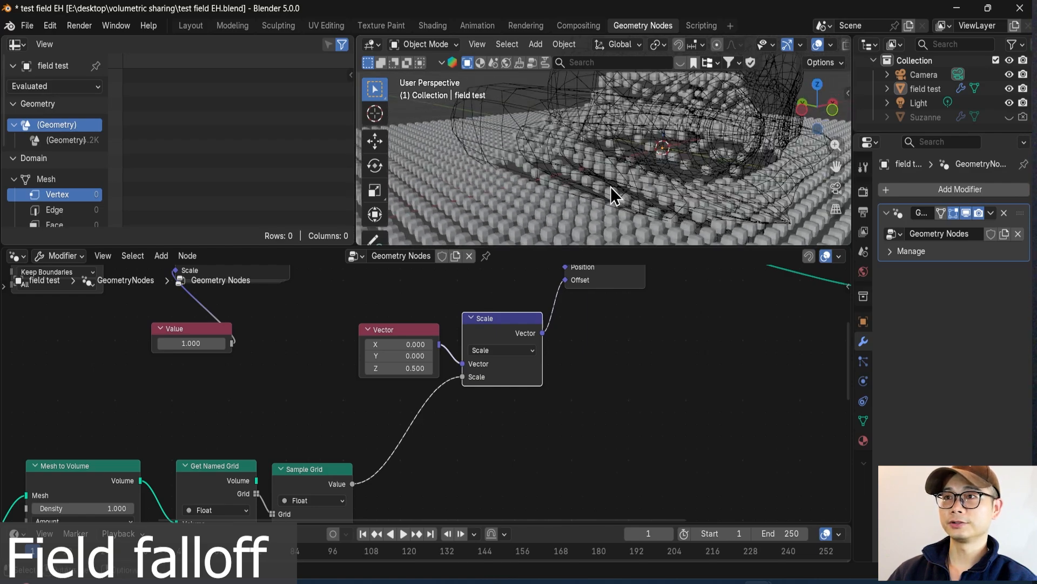
{"action": "scroll", "coordinate": [574, 335], "scroll_direction": "down", "scroll_amount": 2}
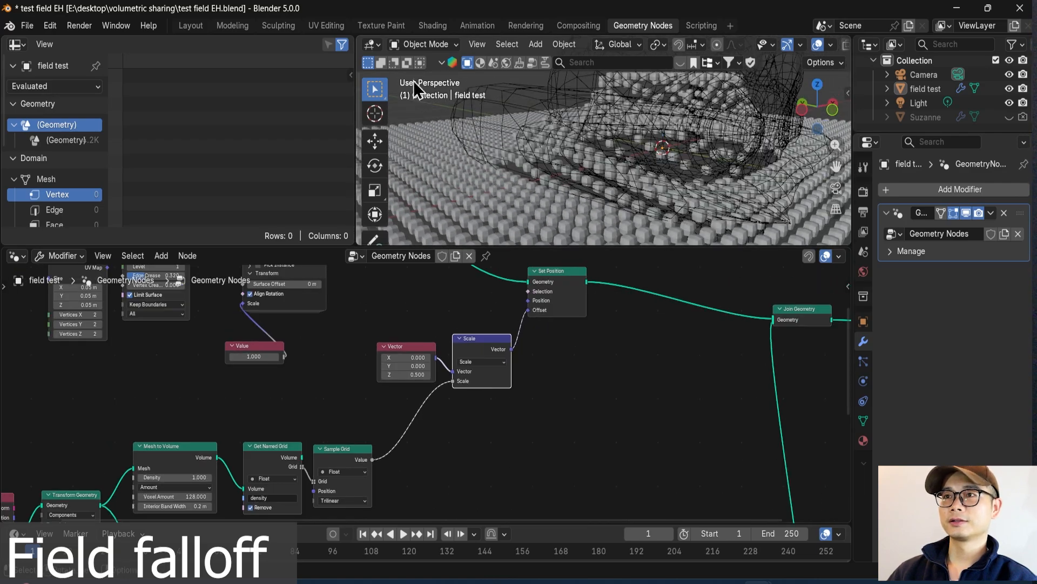
{"action": "left_click", "coordinate": [205, 26]}
{"action": "middle_click_drag", "start_coordinate": [254, 173], "coordinate": [471, 305]}
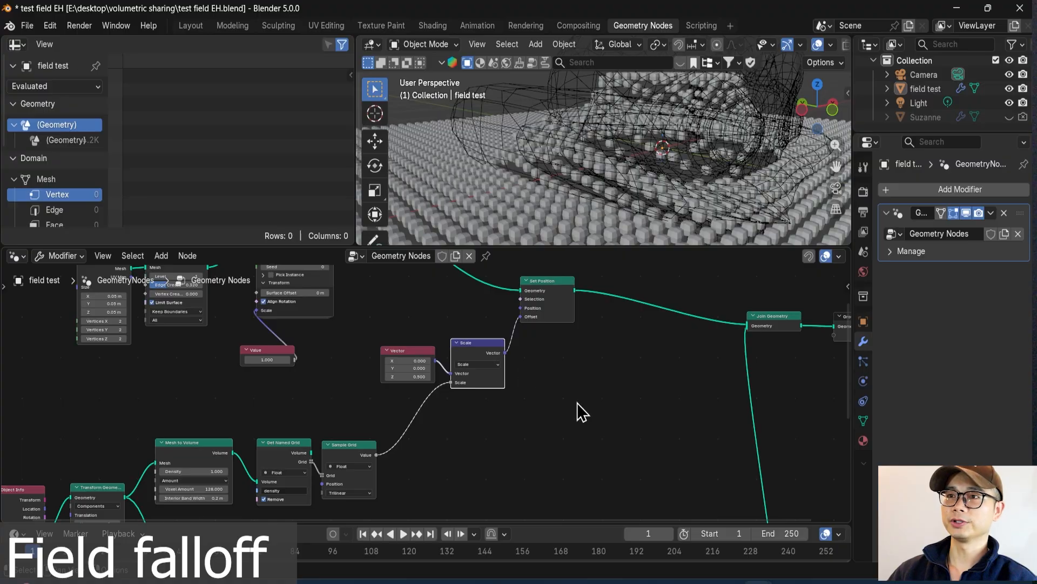
Move the Vector, Scale and Set Position nodes together farther from the Sample Grid node to leave room.
{"action": "left_click_drag", "start_coordinate": [577, 403], "coordinate": [419, 303]}
{"action": "left_click_drag", "start_coordinate": [549, 308], "coordinate": [610, 291]}
{"action": "middle_click_drag", "start_coordinate": [538, 376], "coordinate": [566, 341]}
{"action": "mouse_move", "coordinate": [662, 108]}
{"action": "middle_mouse_down"}
{"action": "mouse_move", "coordinate": [677, 119]}
{"action": "mouse_move", "coordinate": [657, 117]}
{"action": "middle_mouse_up"}
{"action": "middle_click_drag", "start_coordinate": [453, 454], "coordinate": [440, 410]}
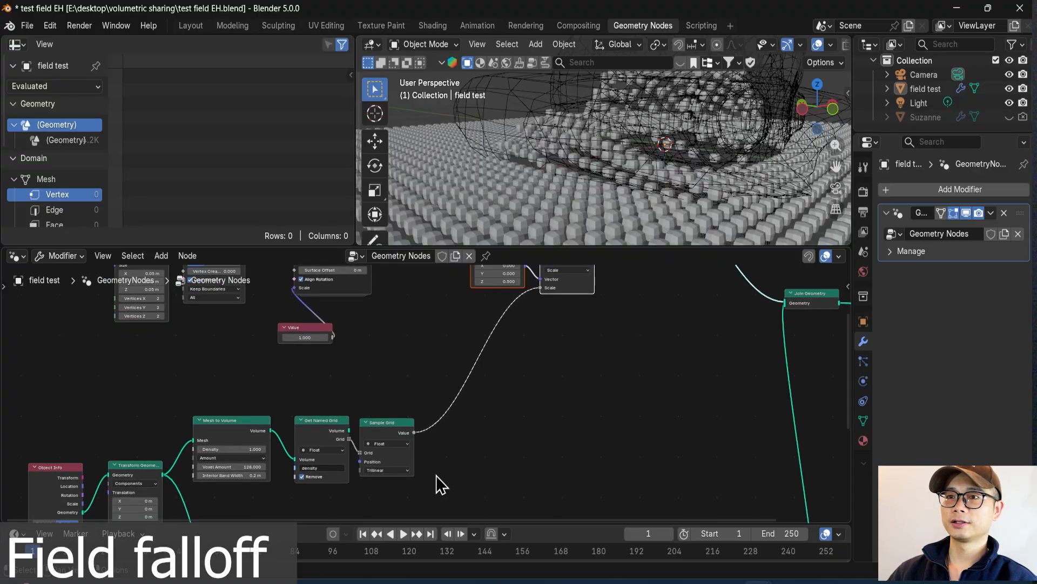
Insert a Blur Attribute node on the link between Sample Grid's Value output and the Scale node's Scale input.
{"action": "left_click_drag", "start_coordinate": [436, 475], "coordinate": [249, 457]}
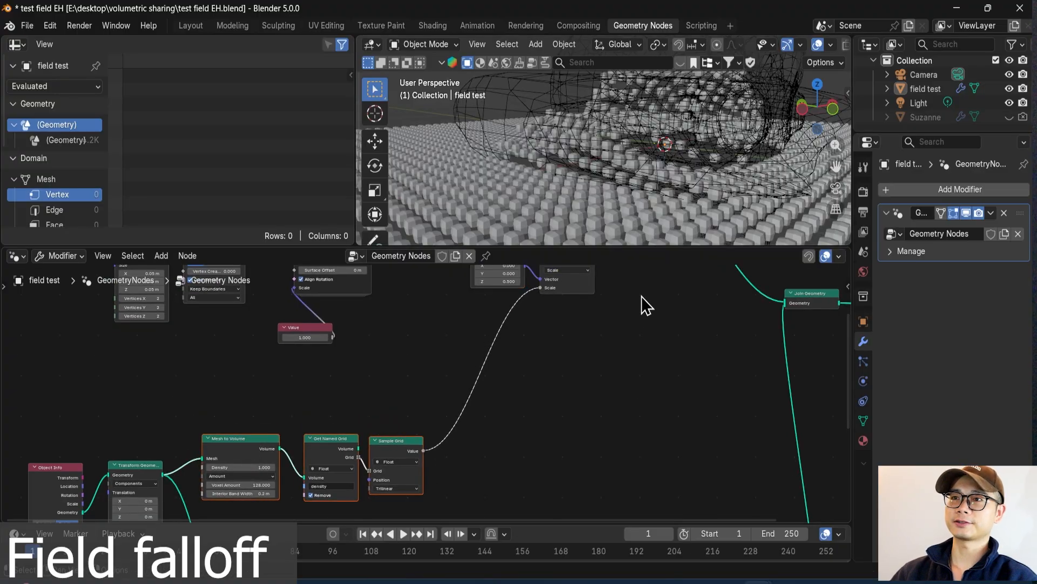
{"action": "middle_click_drag", "start_coordinate": [565, 299], "coordinate": [569, 336]}
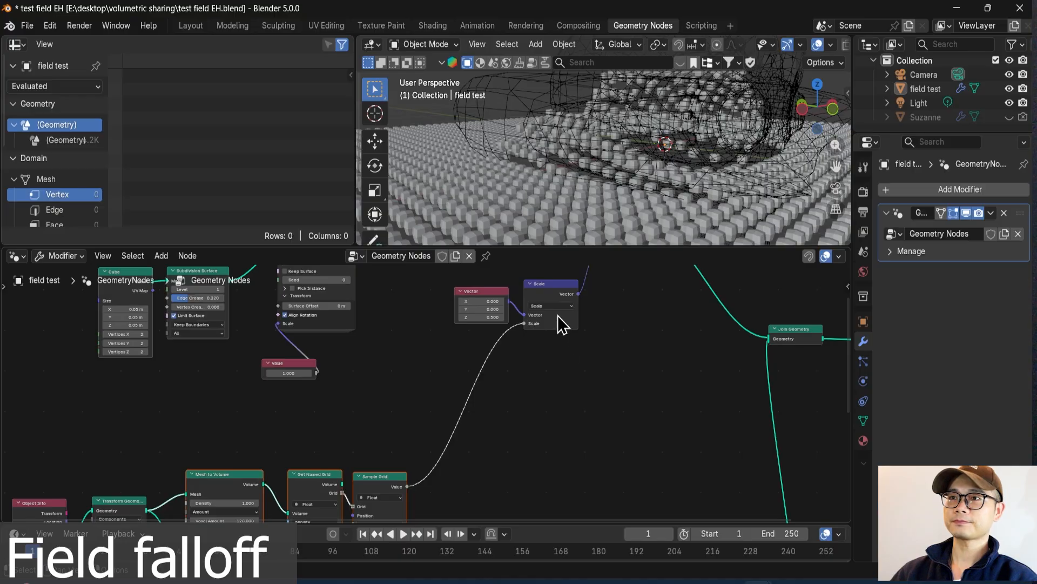
{"action": "mouse_move", "coordinate": [557, 316]}
{"action": "left_mouse_down"}
{"action": "mouse_move", "coordinate": [598, 313]}
{"action": "mouse_move", "coordinate": [558, 301]}
{"action": "left_mouse_up"}
{"action": "scroll", "coordinate": [481, 482], "scroll_direction": "up", "scroll_amount": 1}
{"action": "key", "text": "shift+a"}
{"action": "mouse_move", "coordinate": [486, 482]}
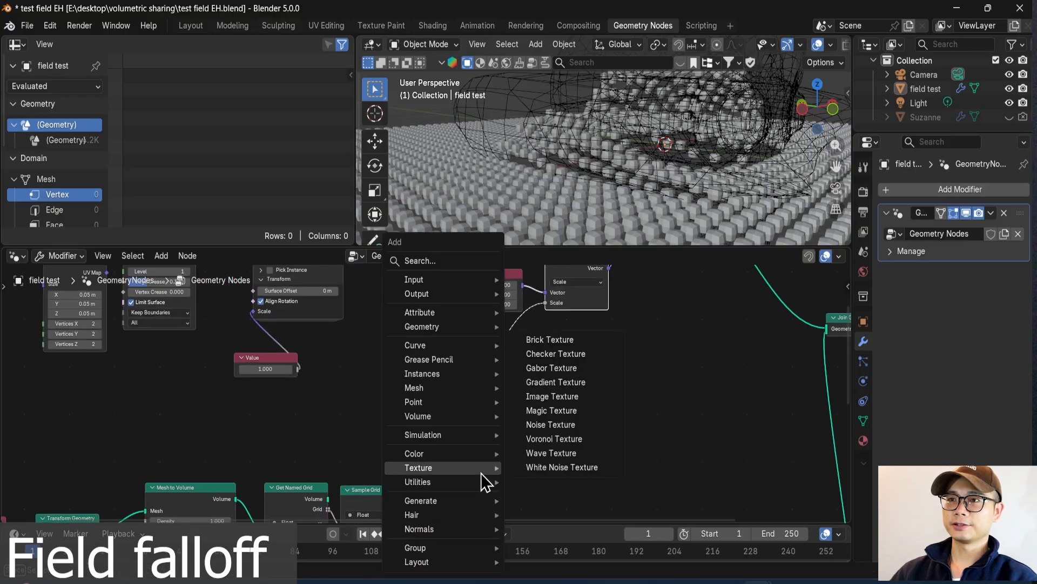
{"action": "type", "text": "blur"}
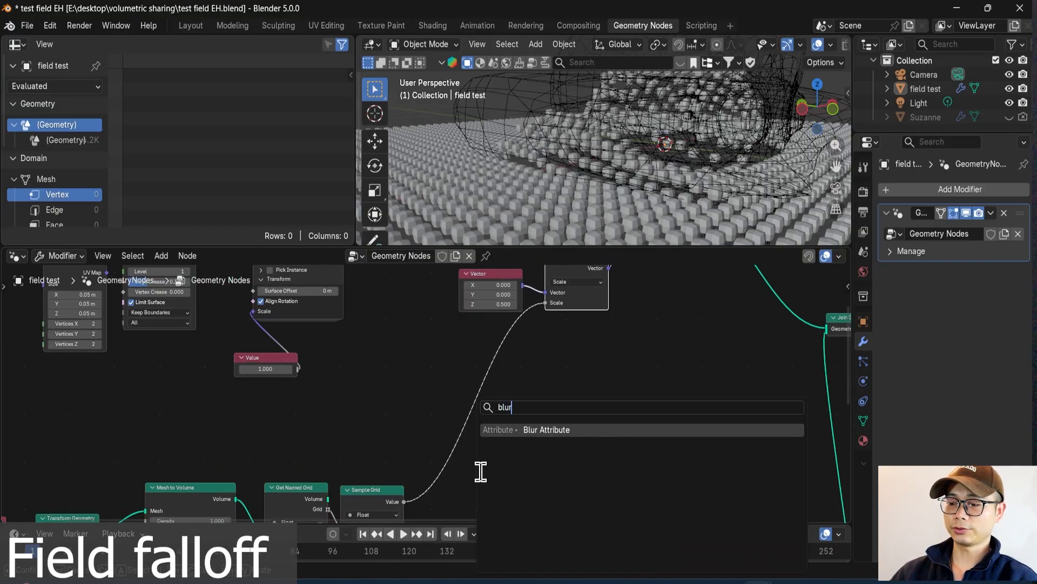
{"action": "key", "text": "Return"}
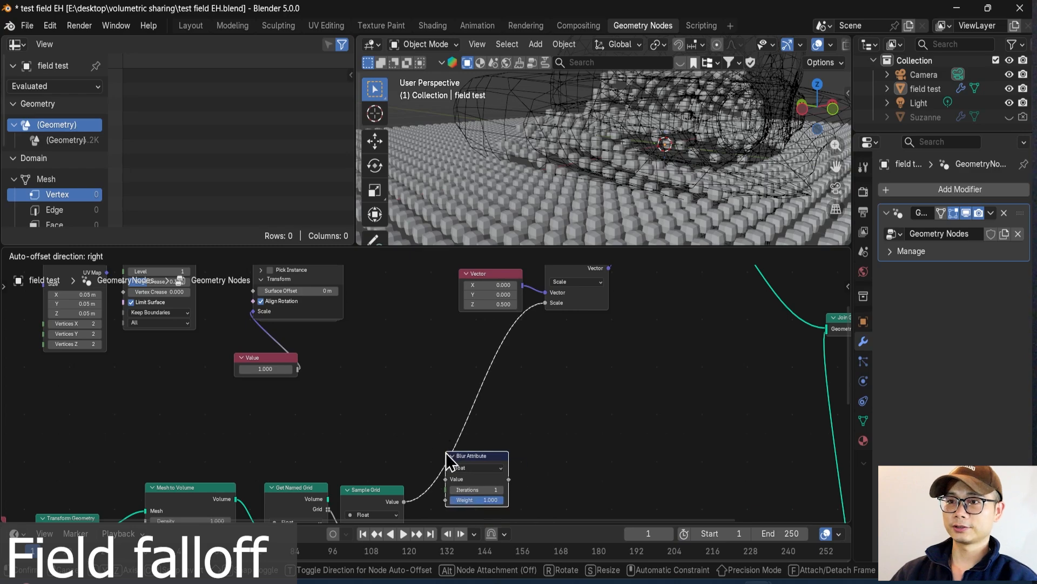
{"action": "left_click", "coordinate": [507, 479]}
Try higher iteration counts such as 84 and 28 on the Blur Attribute node.
{"action": "middle_click_drag", "start_coordinate": [508, 480], "coordinate": [510, 383]}
{"action": "scroll", "coordinate": [511, 383], "scroll_direction": "up", "scroll_amount": 1}
{"action": "scroll", "coordinate": [508, 374], "scroll_direction": "up", "scroll_amount": 1}
{"action": "scroll", "coordinate": [659, 150], "scroll_direction": "down", "scroll_amount": 1}
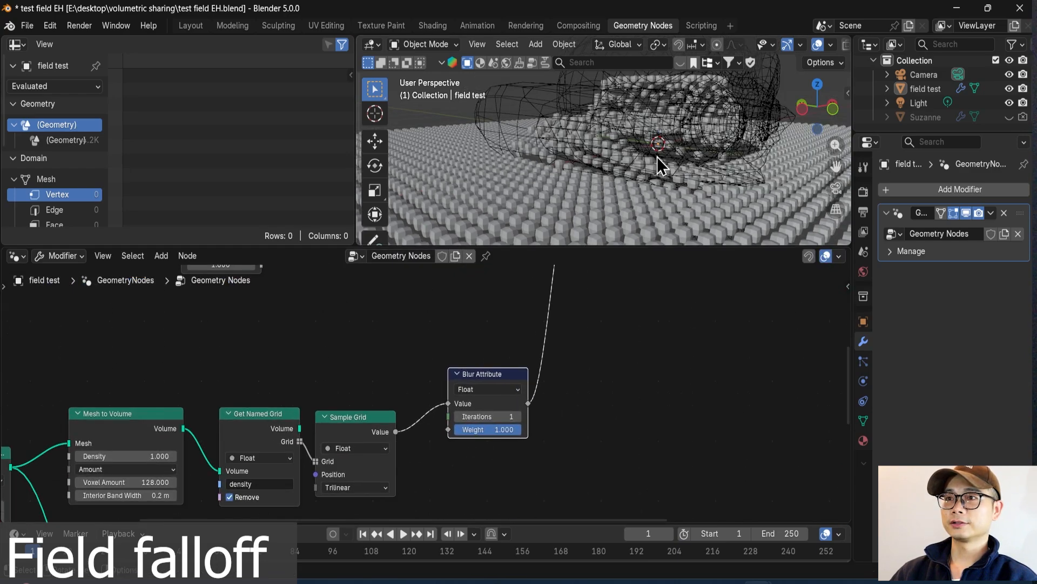
{"action": "scroll", "coordinate": [670, 150], "scroll_direction": "down", "scroll_amount": 1}
{"action": "scroll", "coordinate": [670, 151], "scroll_direction": "down", "scroll_amount": 1}
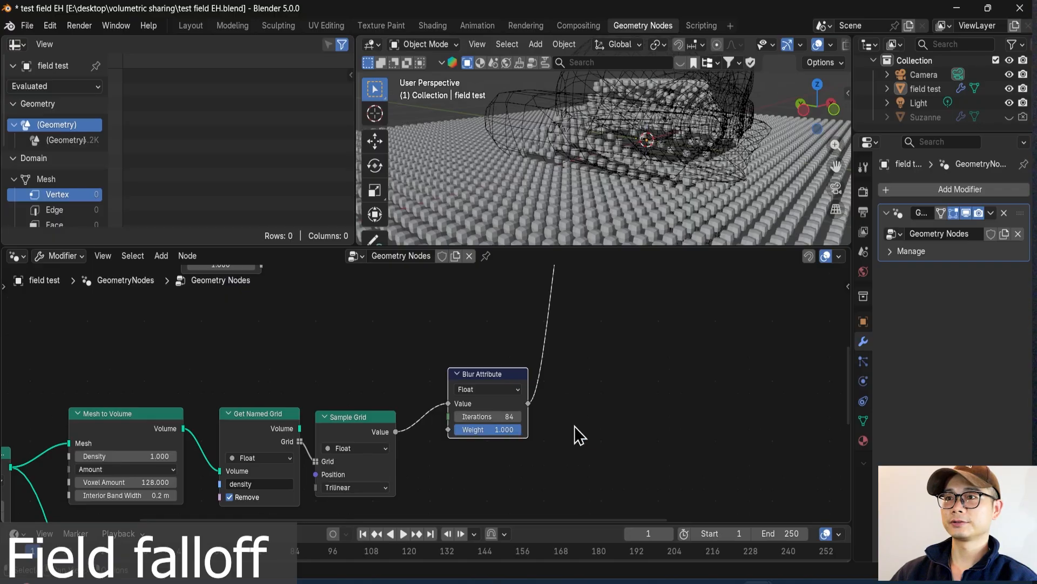
{"action": "scroll", "coordinate": [553, 432], "scroll_direction": "down", "scroll_amount": 4}
{"action": "scroll", "coordinate": [537, 447], "scroll_direction": "up", "scroll_amount": 3}
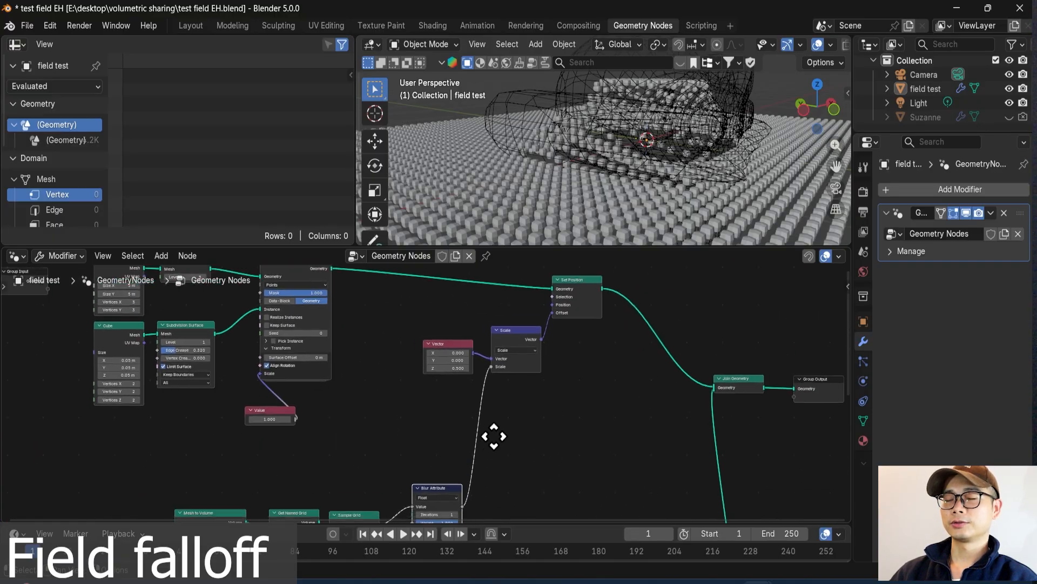
{"action": "middle_click_drag", "start_coordinate": [483, 484], "coordinate": [485, 426]}
{"action": "scroll", "coordinate": [478, 436], "scroll_direction": "up", "scroll_amount": 1}
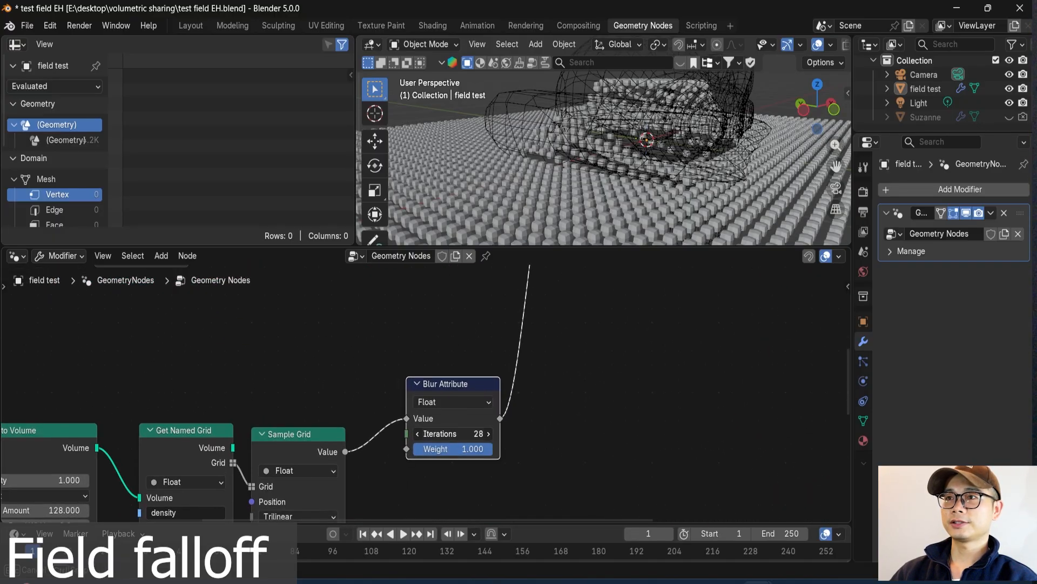
{"action": "scroll", "coordinate": [562, 427], "scroll_direction": "down", "scroll_amount": 3}
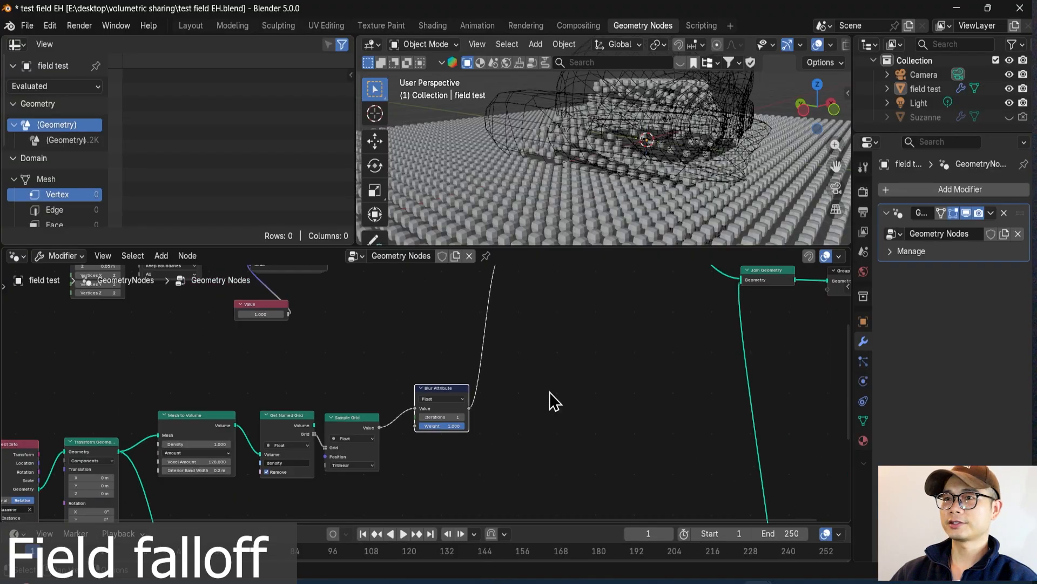
Enable Keep Surface on the Instance on Elements node.
{"action": "middle_click_drag", "start_coordinate": [500, 359], "coordinate": [502, 408]}
{"action": "scroll", "coordinate": [261, 331], "scroll_direction": "up", "scroll_amount": 4}
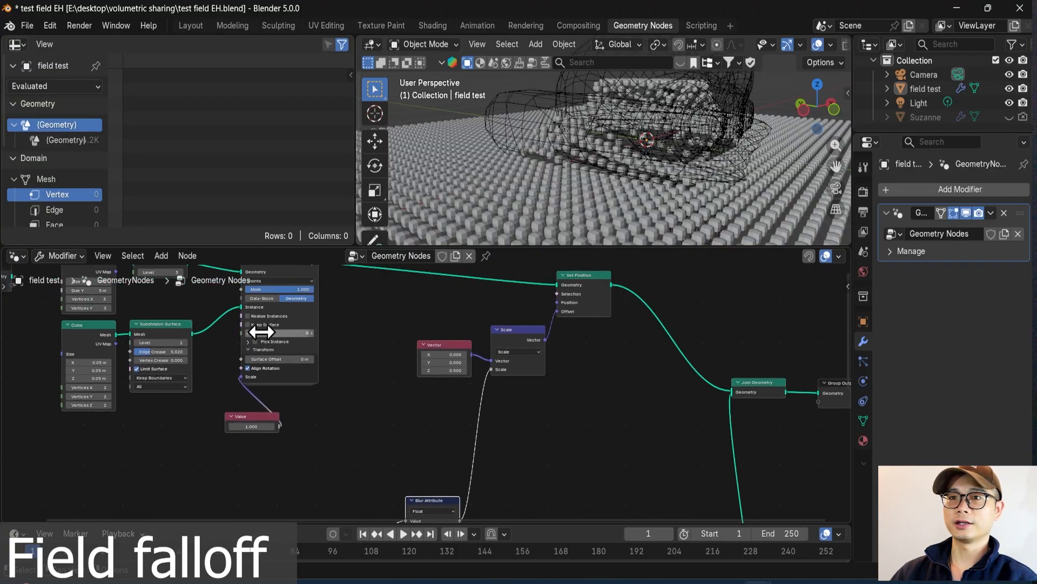
{"action": "scroll", "coordinate": [380, 370], "scroll_direction": "up", "scroll_amount": 1}
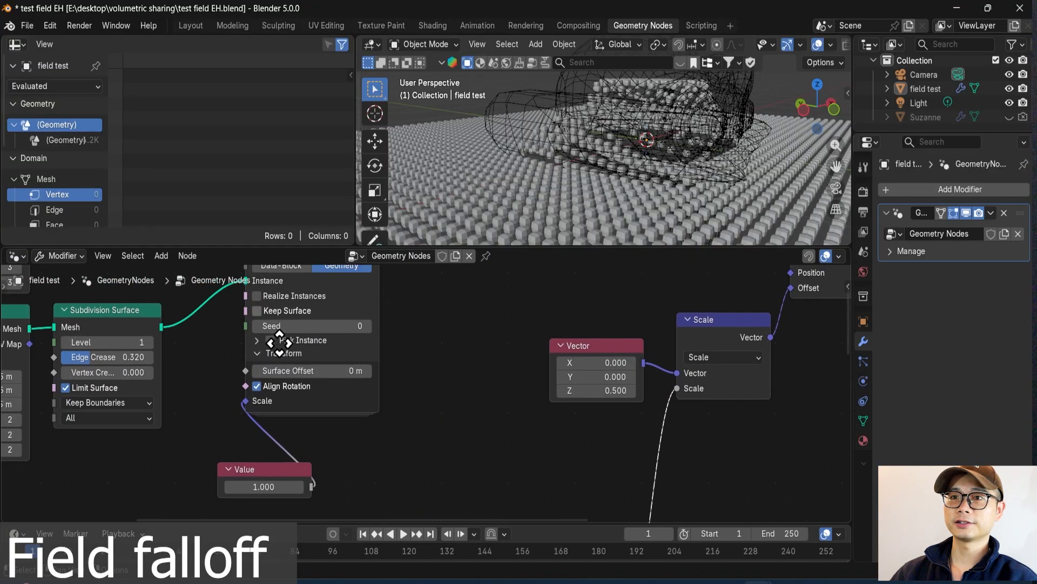
{"action": "middle_click_drag", "start_coordinate": [282, 322], "coordinate": [281, 357]}
{"action": "left_click", "coordinate": [249, 339]}
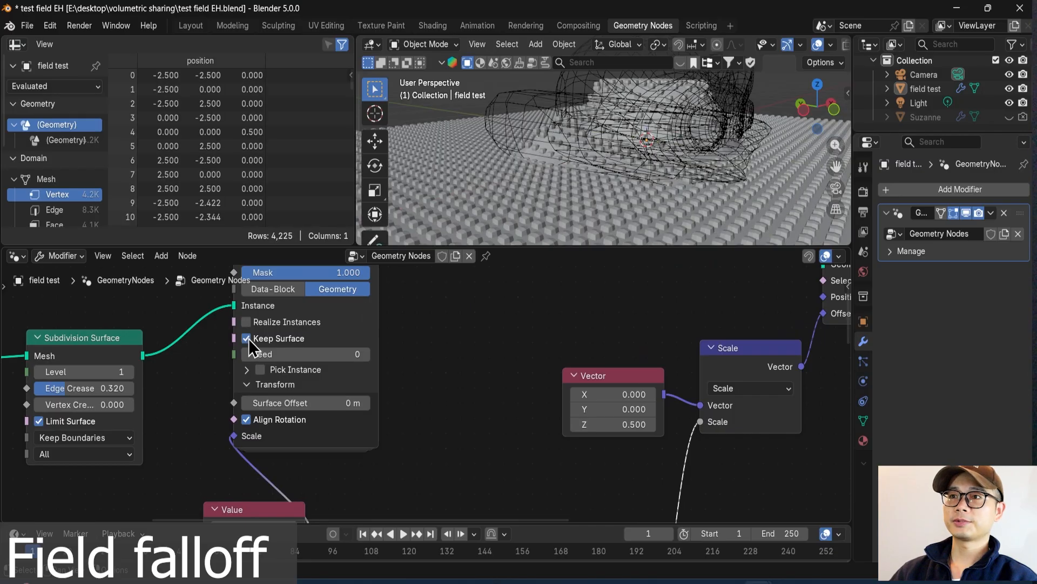
Set the Blur Attribute node's iterations to 22 and move the node closer in line with Sample Grid.
{"action": "middle_click_drag", "start_coordinate": [533, 485], "coordinate": [410, 87]}
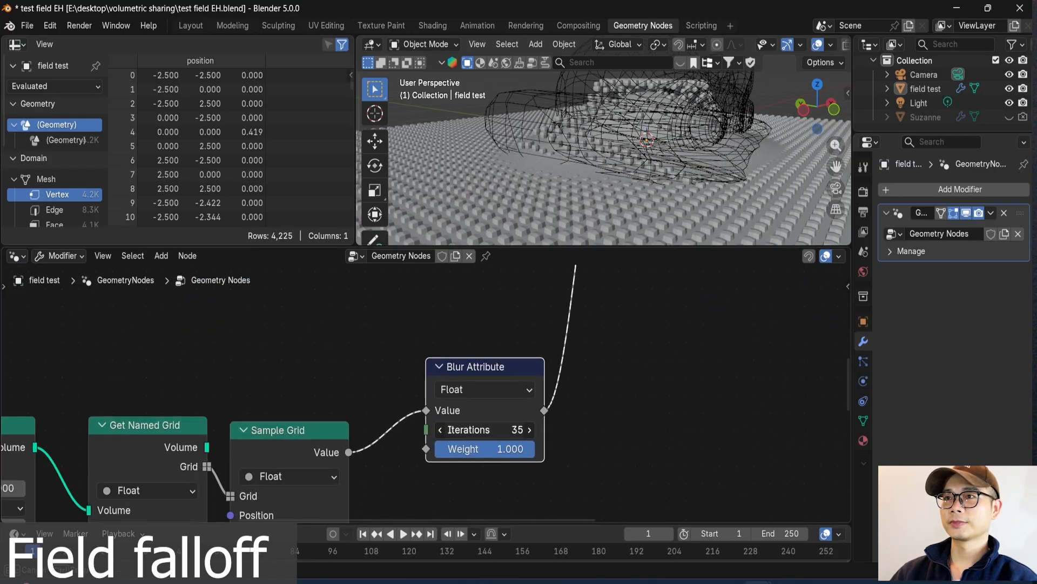
{"action": "left_click_drag", "start_coordinate": [485, 430], "coordinate": [459, 430]}
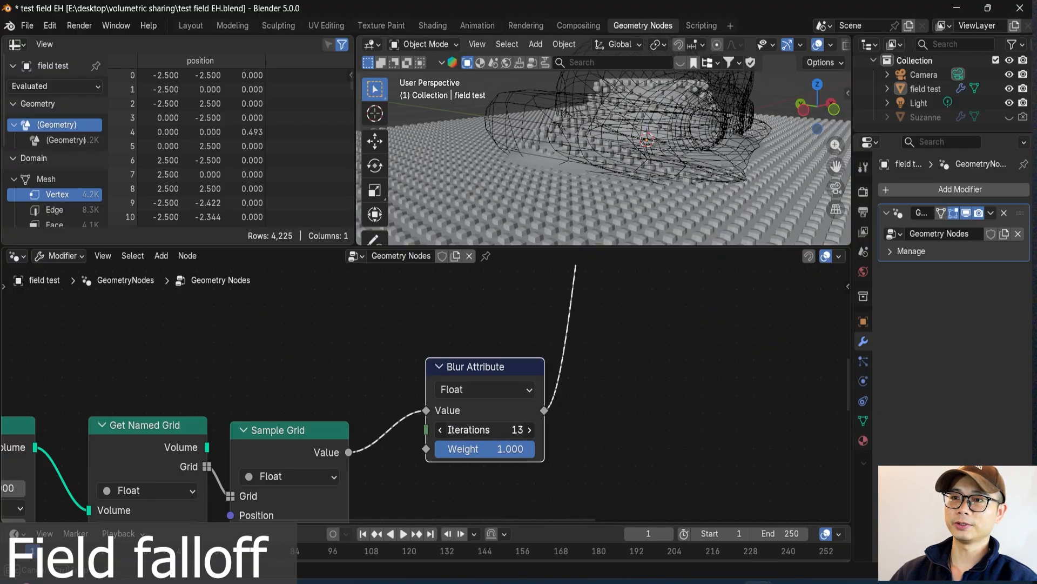
{"action": "scroll", "coordinate": [507, 429], "scroll_direction": "up", "scroll_amount": 3}
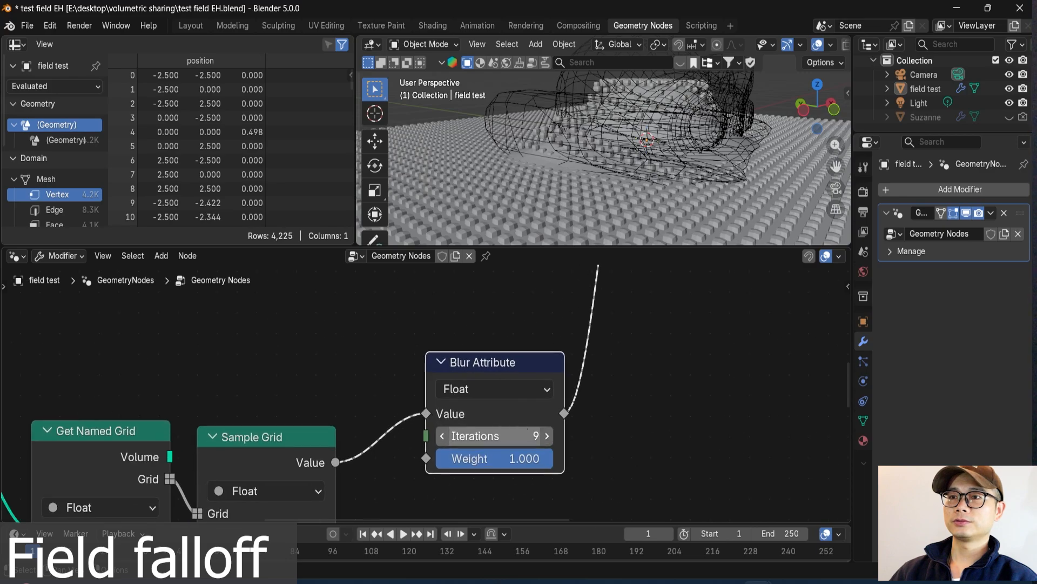
{"action": "middle_click_drag", "start_coordinate": [676, 154], "coordinate": [655, 127]}
{"action": "scroll", "coordinate": [542, 390], "scroll_direction": "down", "scroll_amount": 2}
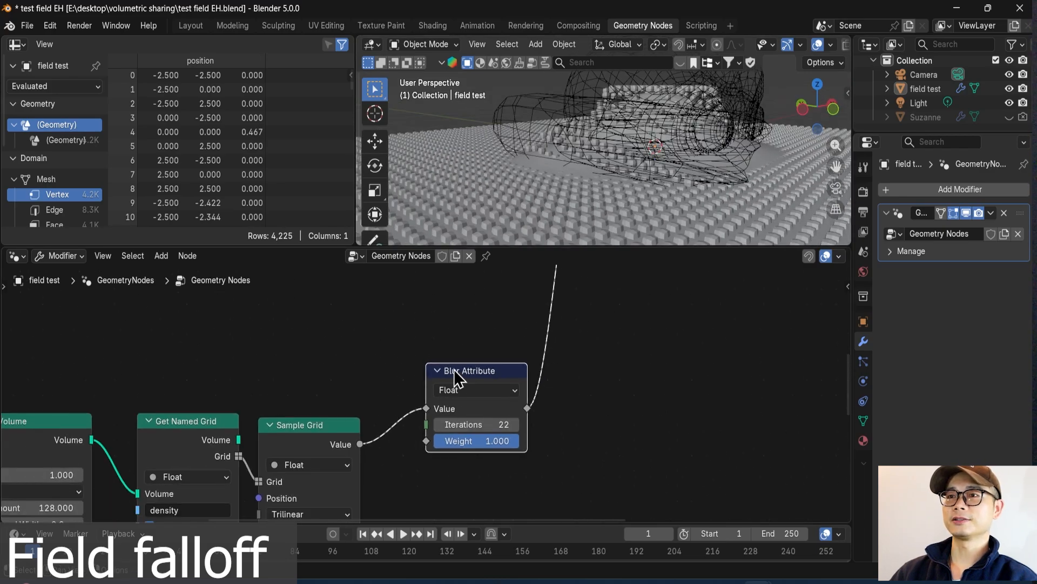
{"action": "left_click_drag", "start_coordinate": [454, 370], "coordinate": [444, 408]}
Move the Cube, Subdivision Surface, Instance on Elements and Value nodes together past the Set Position node.
{"action": "scroll", "coordinate": [535, 368], "scroll_direction": "down", "scroll_amount": 3}
{"action": "middle_click_drag", "start_coordinate": [560, 343], "coordinate": [492, 467]}
{"action": "scroll", "coordinate": [547, 343], "scroll_direction": "down", "scroll_amount": 3}
{"action": "middle_click_drag", "start_coordinate": [493, 291], "coordinate": [476, 430]}
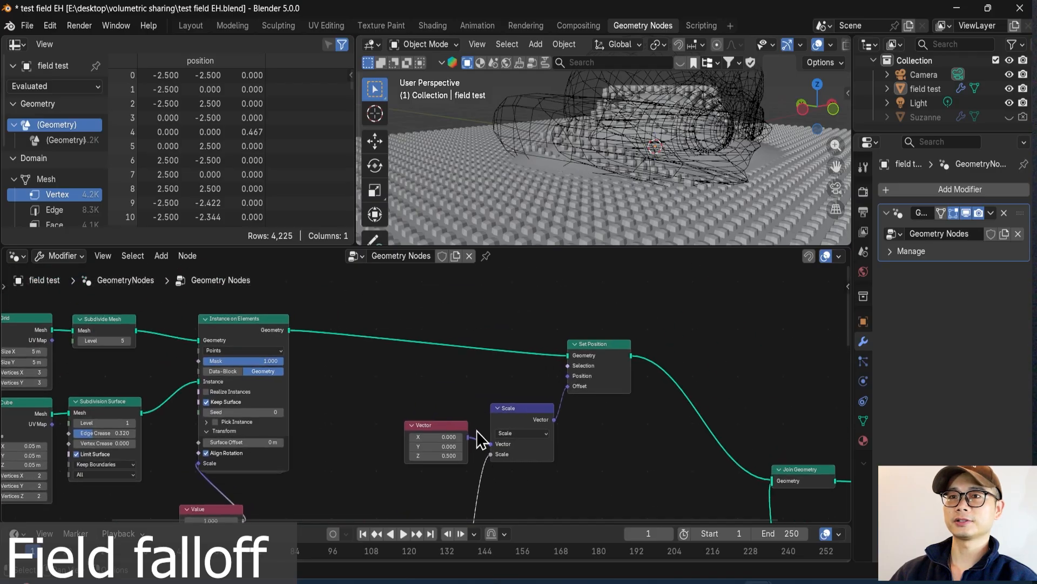
{"action": "middle_click_drag", "start_coordinate": [322, 433], "coordinate": [408, 428]}
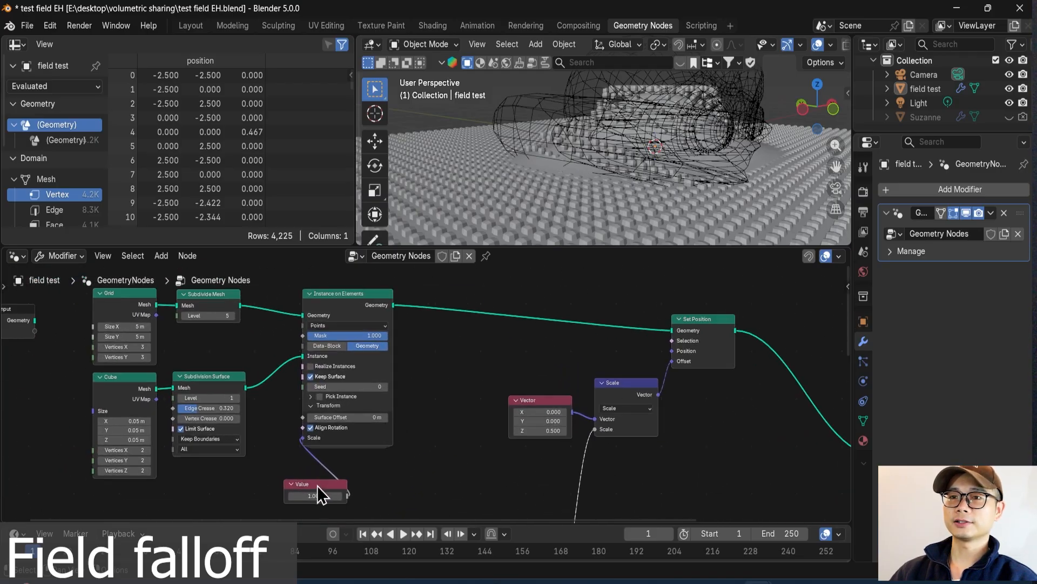
{"action": "left_click_drag", "start_coordinate": [321, 480], "coordinate": [346, 473]}
{"action": "left_click_drag", "start_coordinate": [429, 484], "coordinate": [124, 398]}
{"action": "scroll", "coordinate": [389, 413], "scroll_direction": "down", "scroll_amount": 2}
{"action": "middle_click_drag", "start_coordinate": [389, 412], "coordinate": [194, 364]}
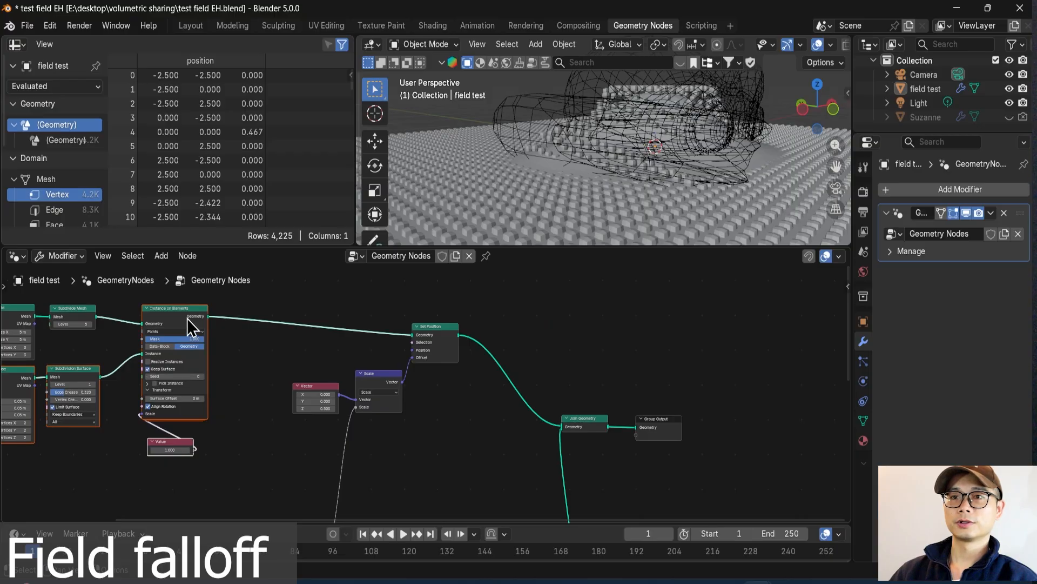
{"action": "left_click_drag", "start_coordinate": [187, 319], "coordinate": [638, 321]}
{"action": "middle_click_drag", "start_coordinate": [369, 418], "coordinate": [502, 390]}
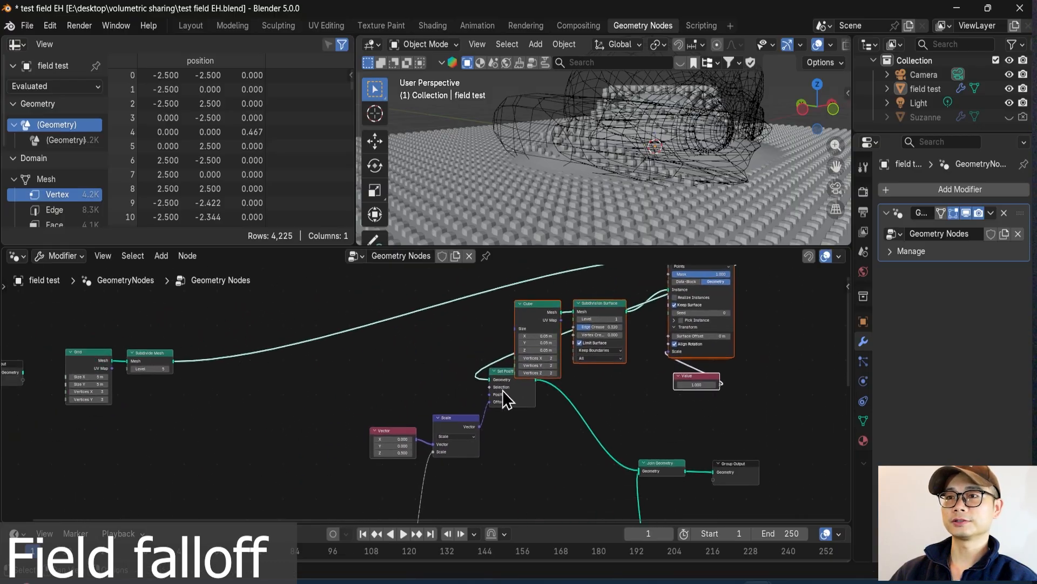
Move the Vector, Scale and Set Position nodes together so they sit clear of the Cube node.
{"action": "left_click_drag", "start_coordinate": [332, 413], "coordinate": [333, 413]}
{"action": "left_click", "coordinate": [509, 390], "text": "shift"}
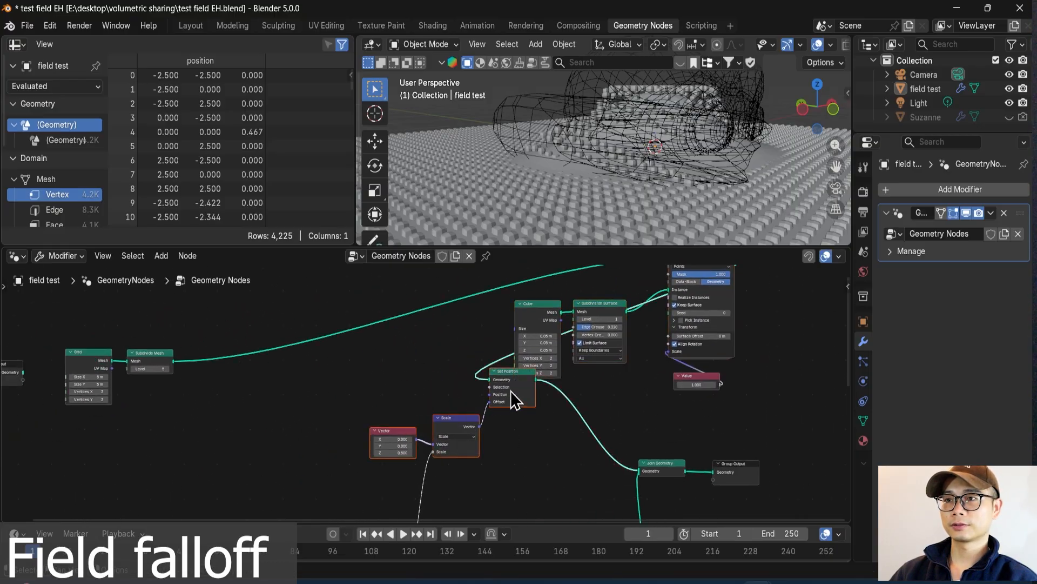
{"action": "left_click_drag", "start_coordinate": [511, 390], "coordinate": [463, 436]}
{"action": "left_click", "coordinate": [463, 436]}
Connect Subdivide Mesh's output directly to Set Position's Geometry input.
{"action": "scroll", "coordinate": [140, 351], "scroll_direction": "up", "scroll_amount": 1}
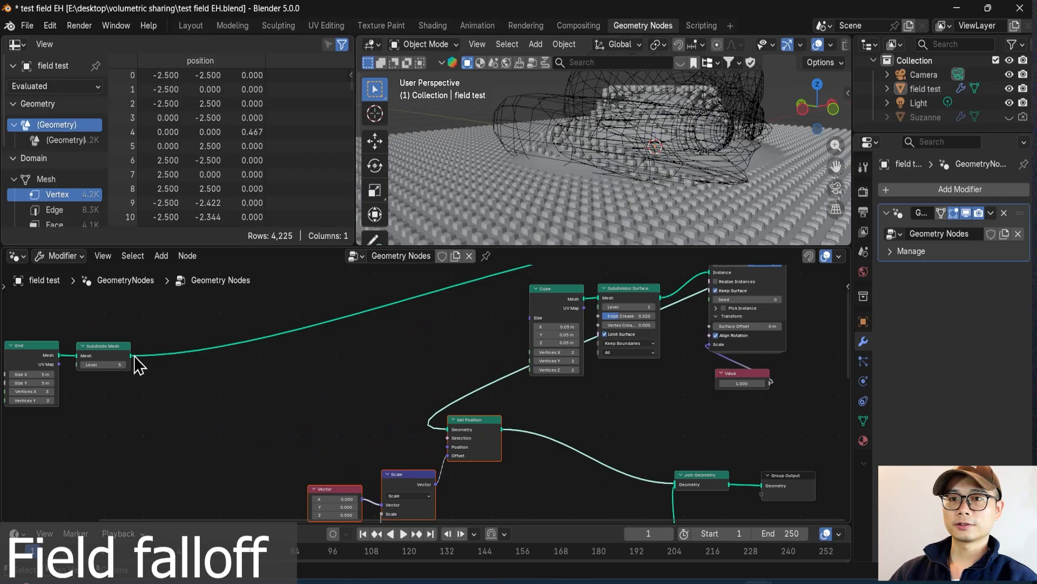
{"action": "left_click_drag", "start_coordinate": [443, 429], "coordinate": [403, 395]}
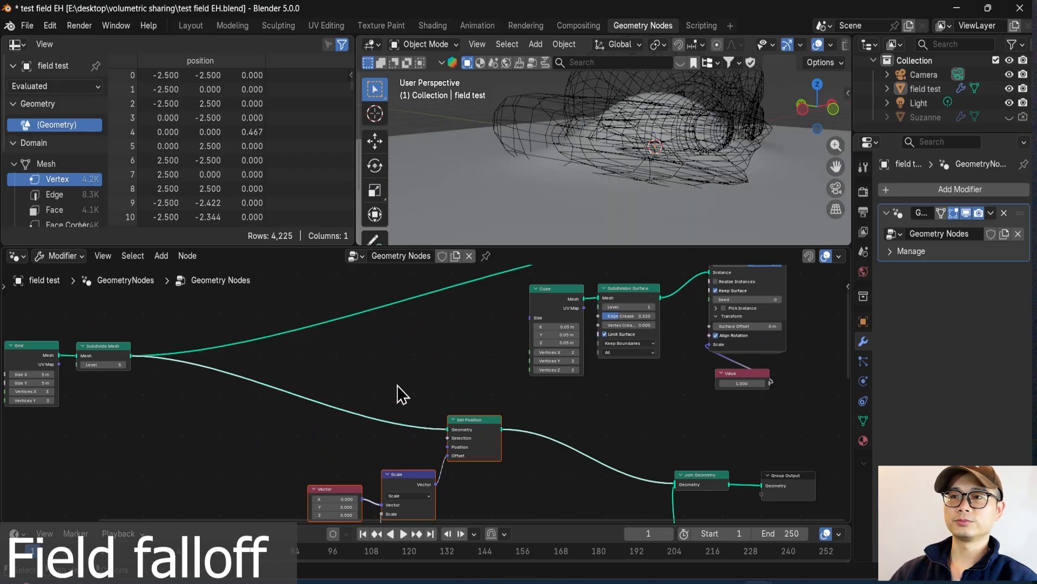
{"action": "middle_click_drag", "start_coordinate": [686, 151], "coordinate": [708, 135]}
{"action": "scroll", "coordinate": [543, 395], "scroll_direction": "down", "scroll_amount": 2}
{"action": "middle_click_drag", "start_coordinate": [542, 396], "coordinate": [460, 398]}
Connect Set Position's Geometry output to the Geometry input of Instance on Elements.
{"action": "scroll", "coordinate": [424, 401], "scroll_direction": "up", "scroll_amount": 3}
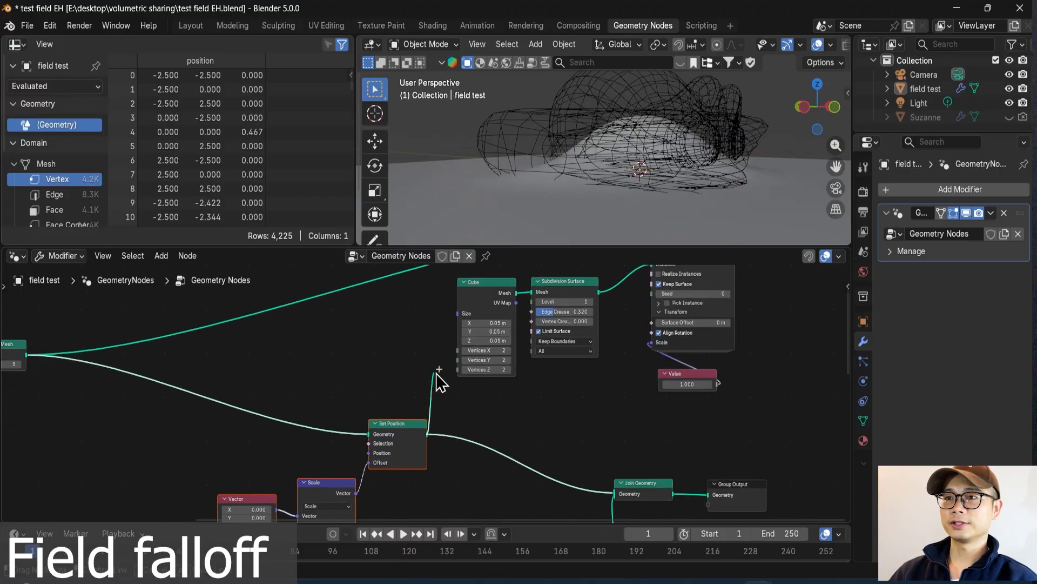
{"action": "left_click_drag", "start_coordinate": [631, 298], "coordinate": [651, 322]}
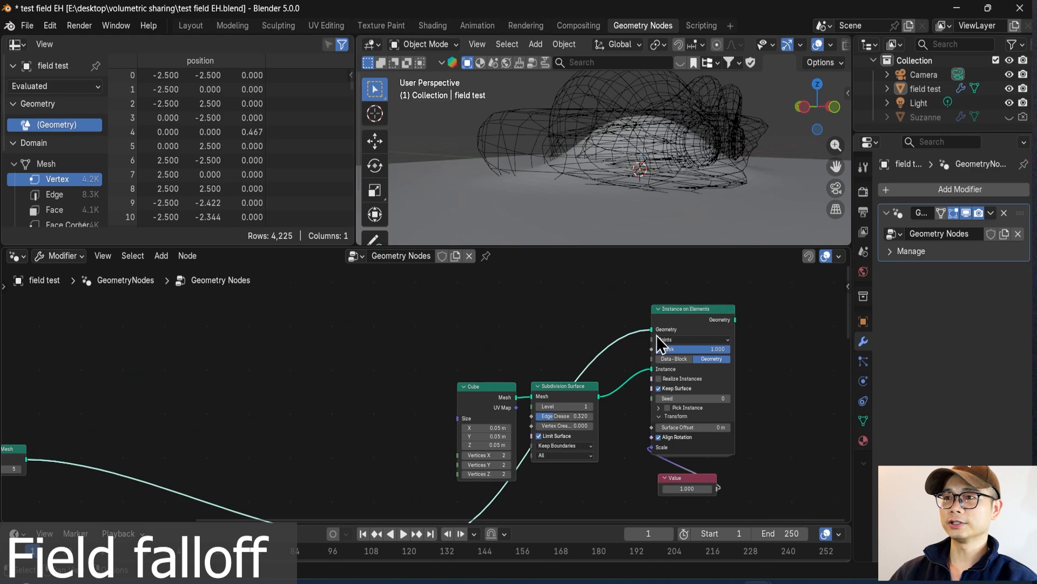
{"action": "middle_click_drag", "start_coordinate": [665, 392], "coordinate": [537, 329]}
Move the Join Geometry and Group Output nodes together farther from Set Position.
{"action": "middle_click_drag", "start_coordinate": [588, 506], "coordinate": [526, 371]}
{"action": "left_click_drag", "start_coordinate": [567, 465], "coordinate": [410, 356]}
{"action": "key", "text": "g"}
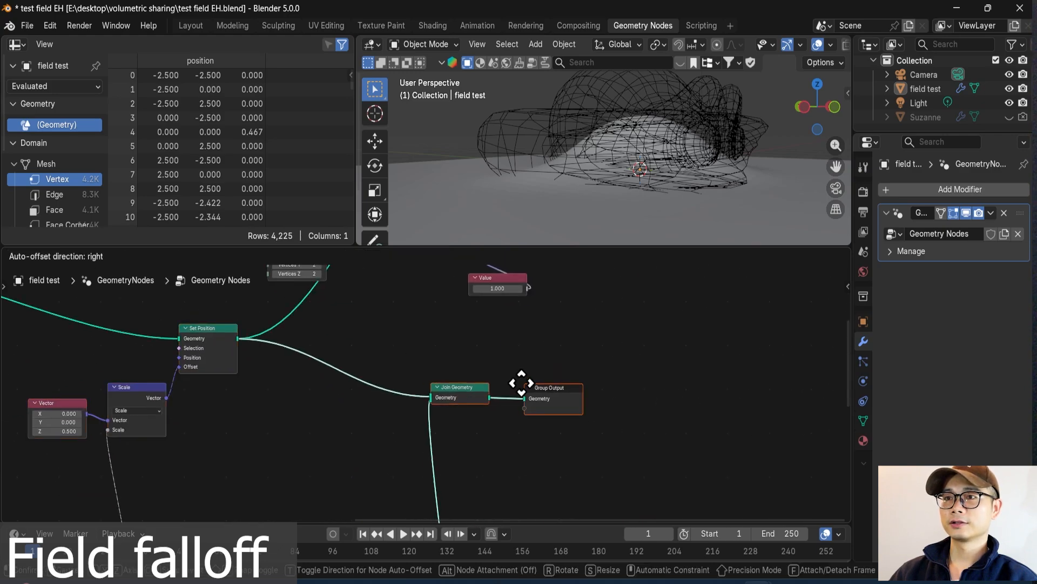
{"action": "left_click", "coordinate": [725, 387]}
Cut the link from Set Position to Join Geometry and connect Instance on Elements' Geometry output to Join Geometry instead.
{"action": "right_click_drag", "start_coordinate": [511, 407], "coordinate": [543, 365], "text": "ctrl"}
{"action": "middle_click_drag", "start_coordinate": [575, 342], "coordinate": [539, 418]}
{"action": "scroll", "coordinate": [536, 332], "scroll_direction": "down", "scroll_amount": 3}
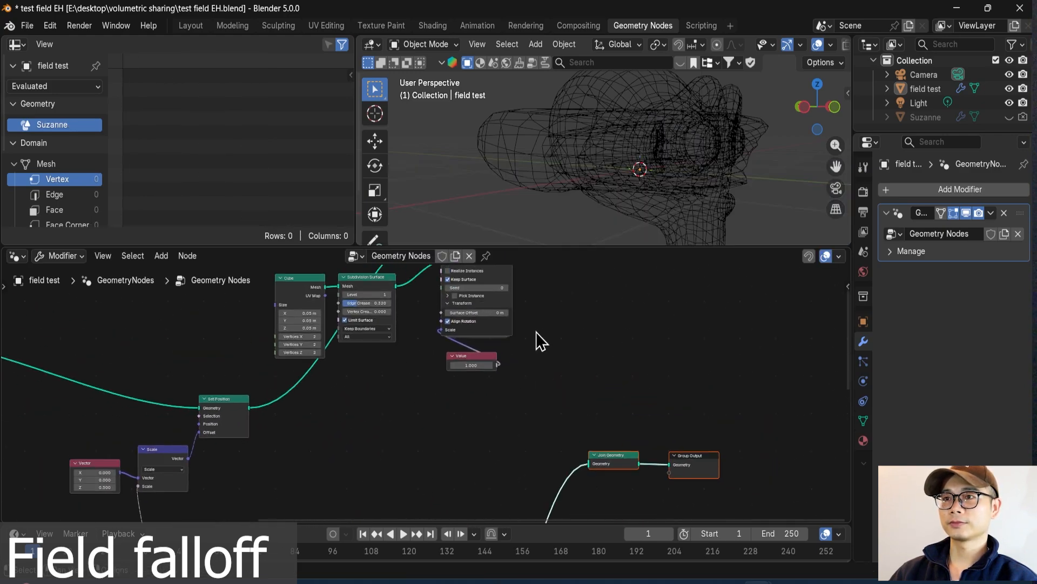
{"action": "middle_click_drag", "start_coordinate": [519, 316], "coordinate": [515, 334]}
{"action": "middle_click_drag", "start_coordinate": [512, 290], "coordinate": [510, 304]}
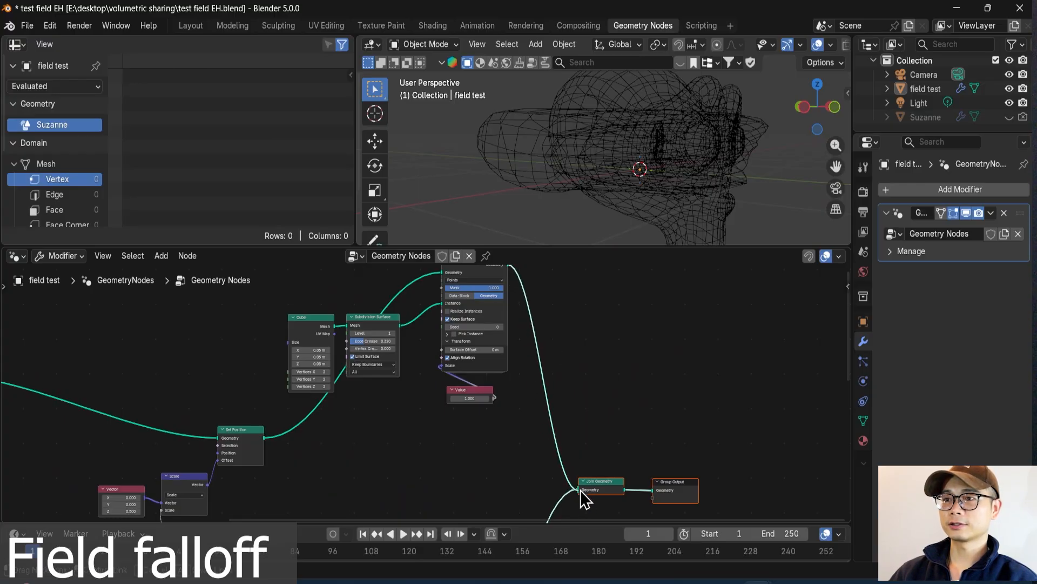
{"action": "left_click_drag", "start_coordinate": [582, 488], "coordinate": [582, 488]}
Set the Blur Attribute node's iterations to 4, checking the falloff on the raised surface from several angles.
{"action": "middle_click_drag", "start_coordinate": [303, 443], "coordinate": [497, 352]}
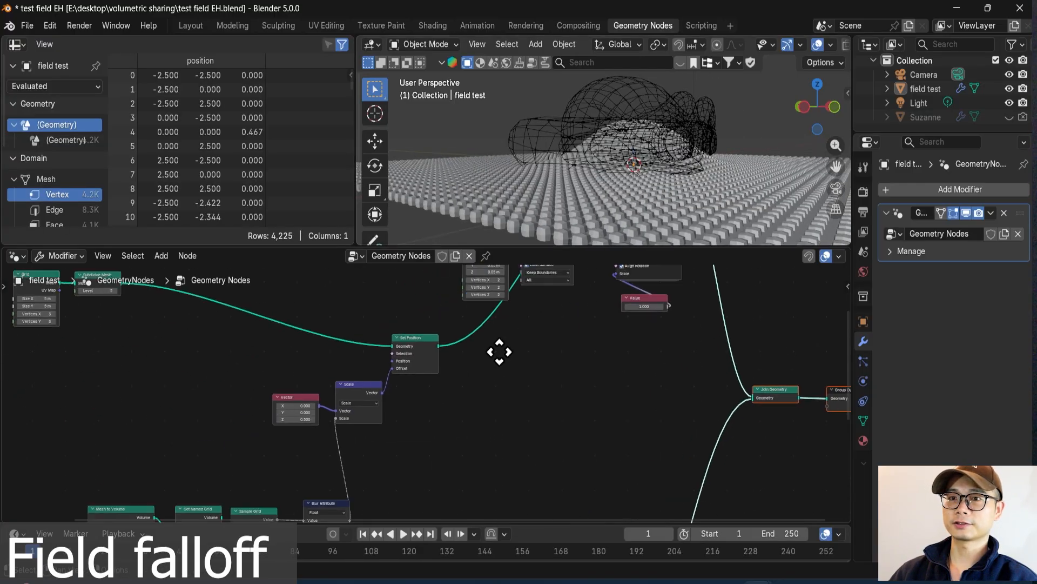
{"action": "scroll", "coordinate": [377, 443], "scroll_direction": "up", "scroll_amount": 2}
{"action": "middle_click_drag", "start_coordinate": [378, 443], "coordinate": [487, 444]}
{"action": "scroll", "coordinate": [556, 436], "scroll_direction": "up", "scroll_amount": 3}
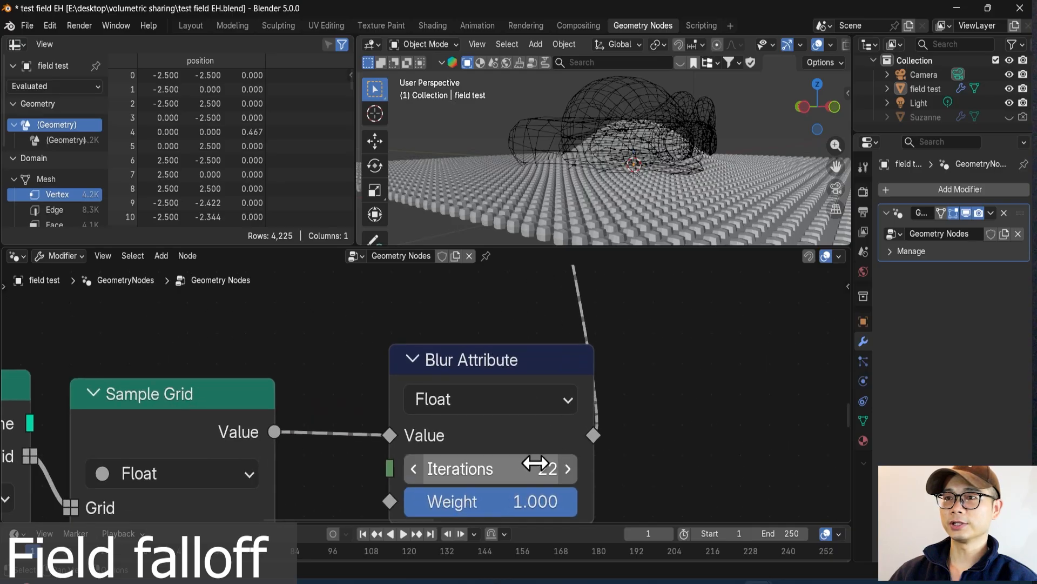
{"action": "left_click_drag", "start_coordinate": [537, 465], "coordinate": [493, 466]}
{"action": "scroll", "coordinate": [647, 167], "scroll_direction": "up", "scroll_amount": 4}
{"action": "middle_click_drag", "start_coordinate": [650, 167], "coordinate": [674, 199]}
{"action": "mouse_move", "coordinate": [566, 455]}
{"action": "left_mouse_down"}
{"action": "mouse_move", "coordinate": [645, 455]}
{"action": "mouse_move", "coordinate": [563, 455]}
{"action": "left_mouse_up"}
{"action": "middle_click_drag", "start_coordinate": [630, 157], "coordinate": [649, 155]}
{"action": "mouse_move", "coordinate": [547, 463]}
{"action": "left_mouse_down"}
{"action": "mouse_move", "coordinate": [616, 463]}
{"action": "mouse_move", "coordinate": [555, 463]}
{"action": "left_mouse_up"}
{"action": "scroll", "coordinate": [608, 404], "scroll_direction": "down", "scroll_amount": 2}
{"action": "scroll", "coordinate": [605, 157], "scroll_direction": "up", "scroll_amount": 3}
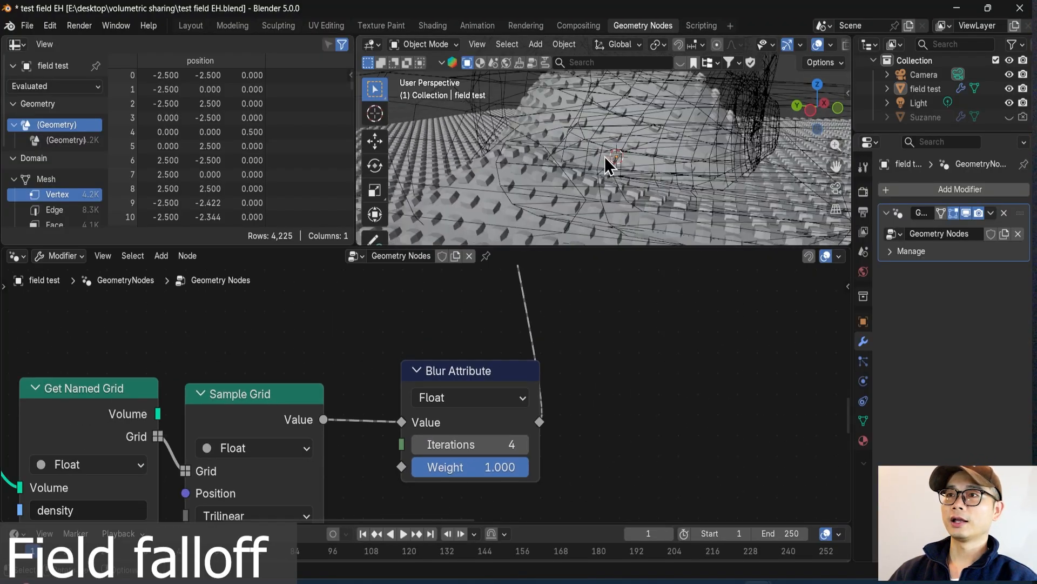
Examine how the cubes sit on the raised surface and review the Instance on Elements node's settings.
{"action": "middle_click_drag", "start_coordinate": [605, 157], "coordinate": [494, 197]}
{"action": "scroll", "coordinate": [611, 375], "scroll_direction": "down", "scroll_amount": 2}
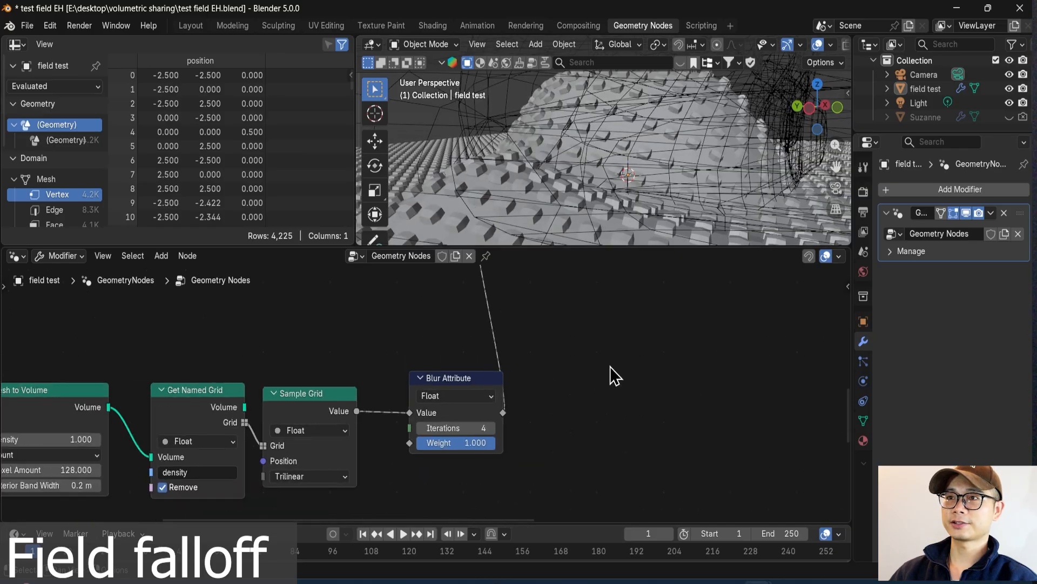
{"action": "middle_click_drag", "start_coordinate": [611, 375], "coordinate": [454, 486]}
{"action": "middle_click_drag", "start_coordinate": [605, 305], "coordinate": [523, 421]}
{"action": "middle_click_drag", "start_coordinate": [507, 207], "coordinate": [476, 206]}
{"action": "scroll", "coordinate": [545, 371], "scroll_direction": "down", "scroll_amount": 3}
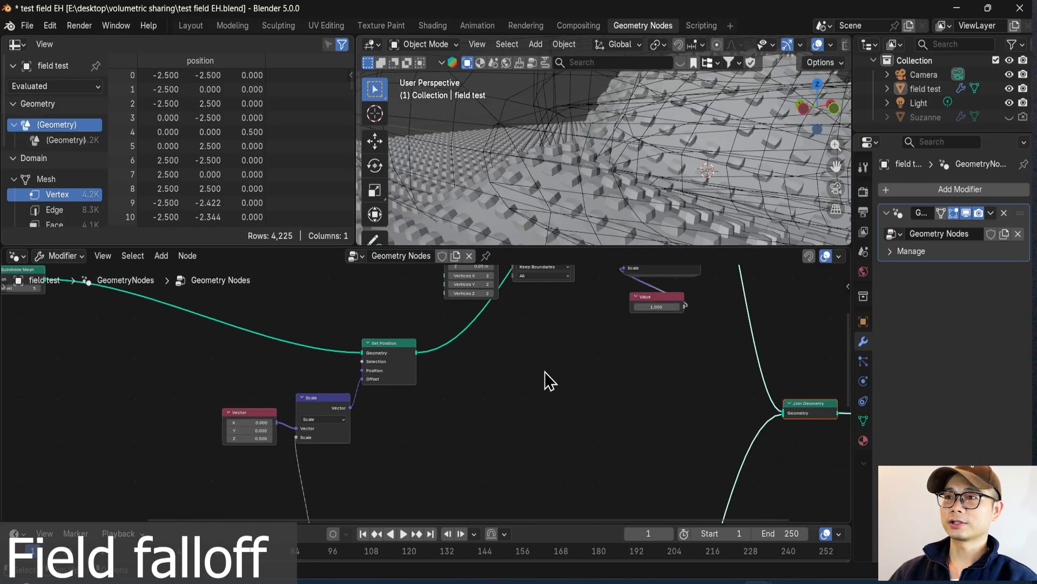
{"action": "middle_click_drag", "start_coordinate": [582, 308], "coordinate": [452, 395]}
{"action": "middle_click_drag", "start_coordinate": [491, 339], "coordinate": [465, 405]}
{"action": "scroll", "coordinate": [425, 367], "scroll_direction": "up", "scroll_amount": 1}
{"action": "scroll", "coordinate": [523, 381], "scroll_direction": "up", "scroll_amount": 3}
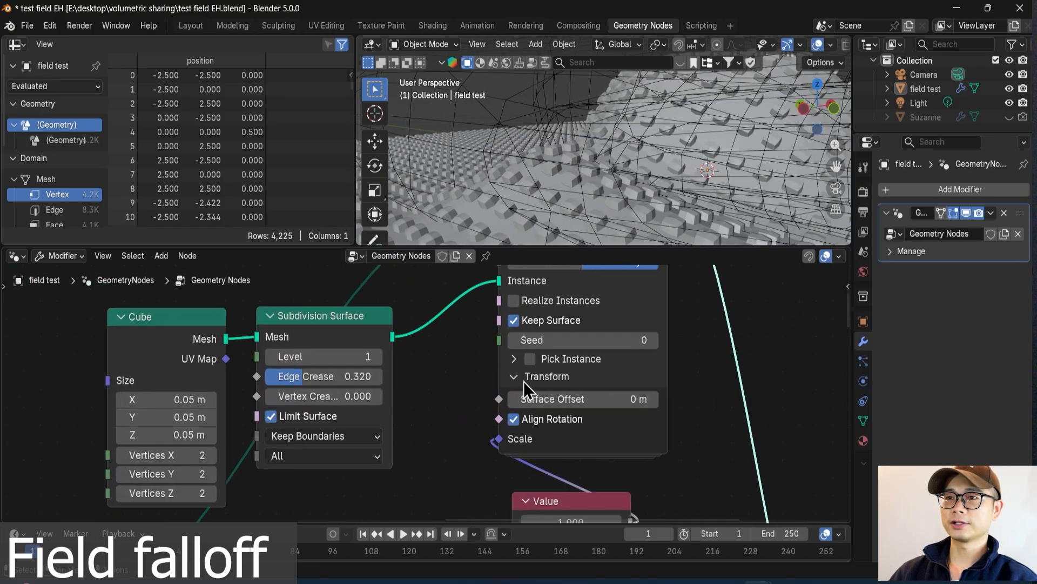
Disable Align Rotation and Keep Surface on the Instance on Elements node.
{"action": "middle_click_drag", "start_coordinate": [523, 380], "coordinate": [549, 411]}
{"action": "scroll", "coordinate": [549, 411], "scroll_direction": "up", "scroll_amount": 1}
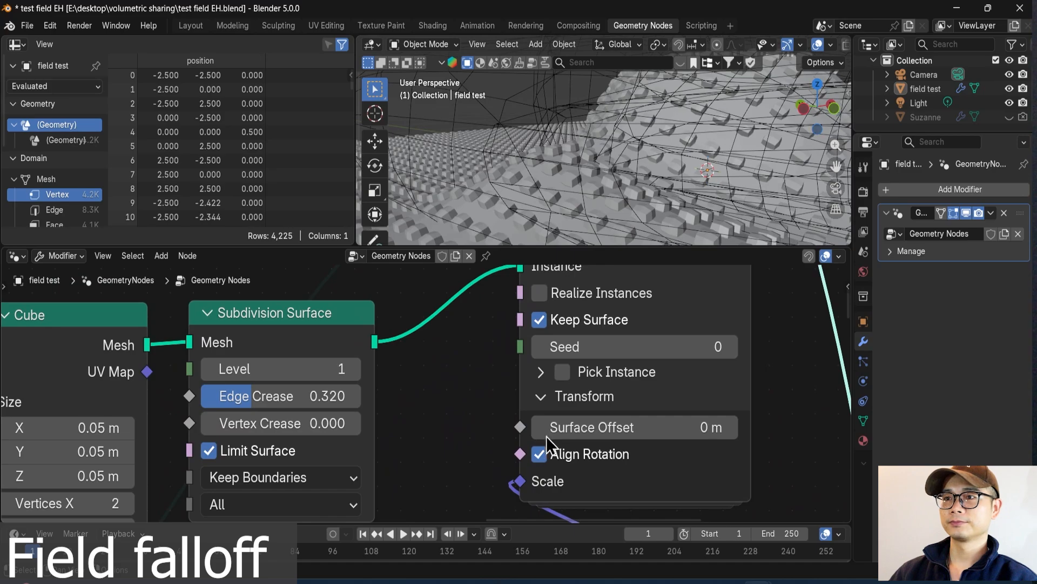
{"action": "left_click", "coordinate": [539, 454]}
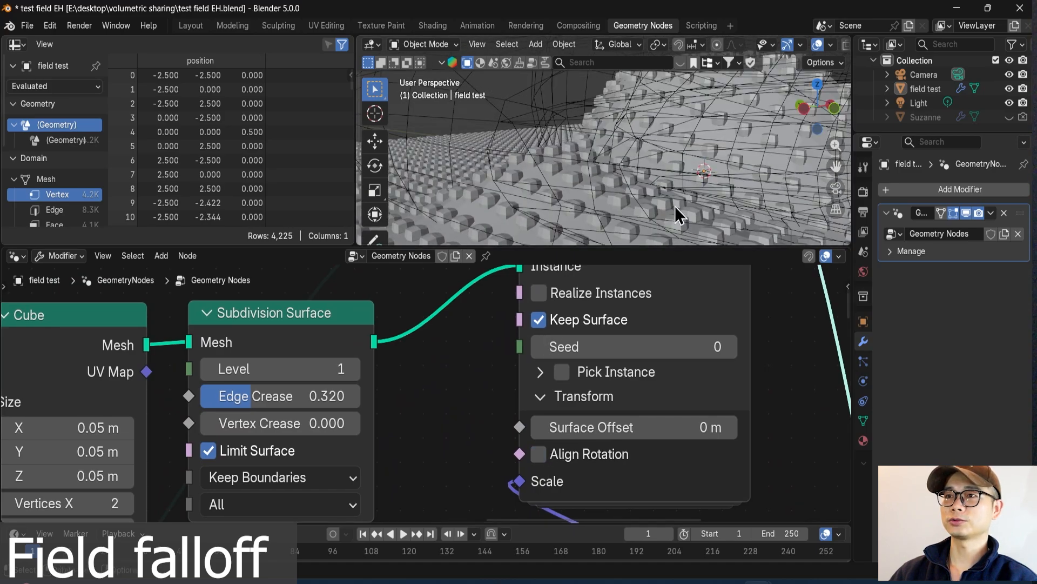
{"action": "left_click", "coordinate": [540, 320]}
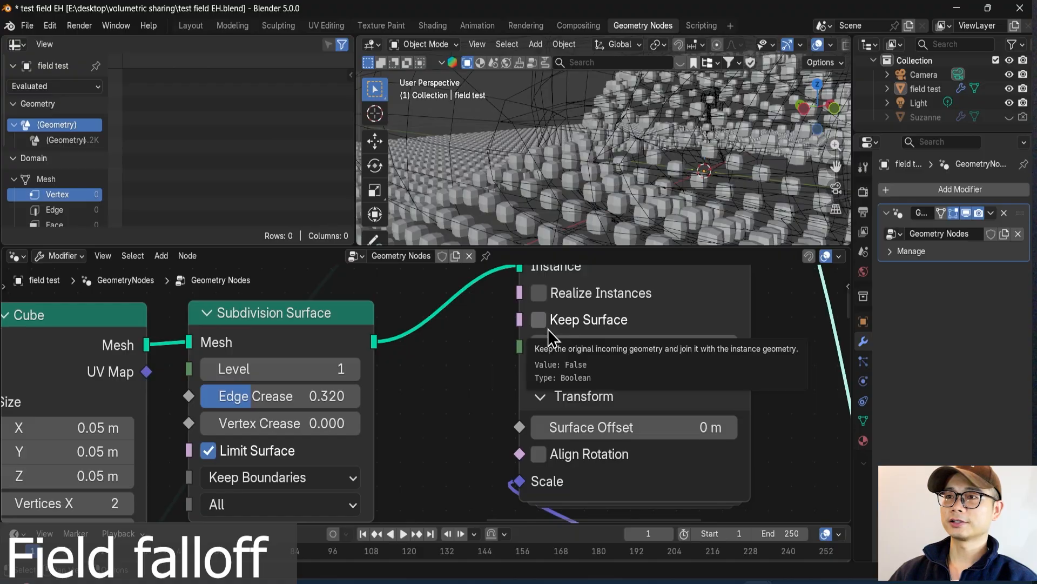
{"action": "scroll", "coordinate": [624, 137], "scroll_direction": "down", "scroll_amount": 5}
{"action": "middle_click_drag", "start_coordinate": [624, 137], "coordinate": [610, 205]}
{"action": "scroll", "coordinate": [588, 365], "scroll_direction": "down", "scroll_amount": 1}
Move the Blur Attribute node slightly closer to the Sample Grid node.
{"action": "scroll", "coordinate": [589, 365], "scroll_direction": "down", "scroll_amount": 5}
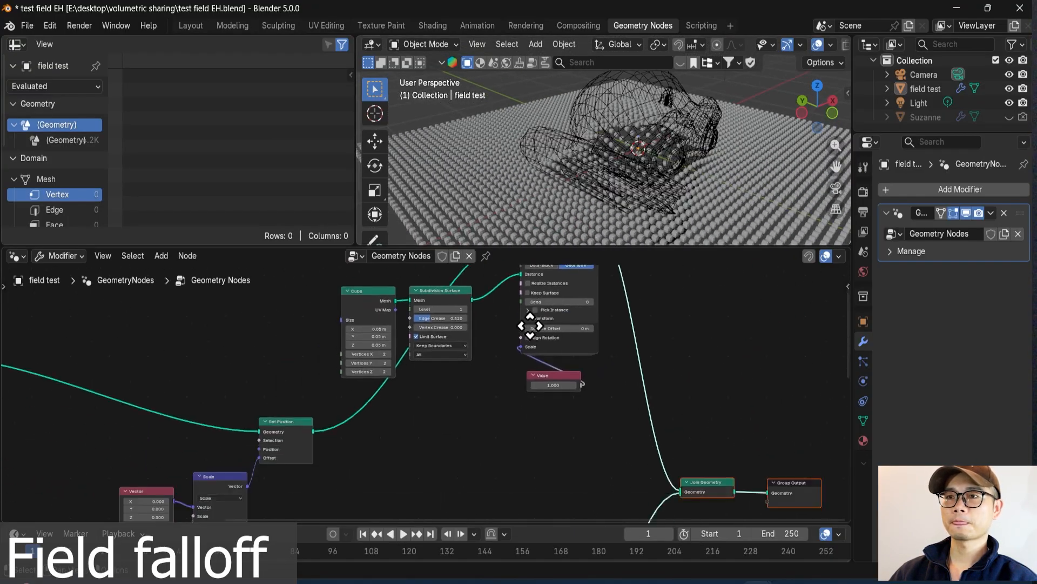
{"action": "middle_click_drag", "start_coordinate": [530, 327], "coordinate": [486, 423]}
{"action": "scroll", "coordinate": [481, 423], "scroll_direction": "up", "scroll_amount": 2}
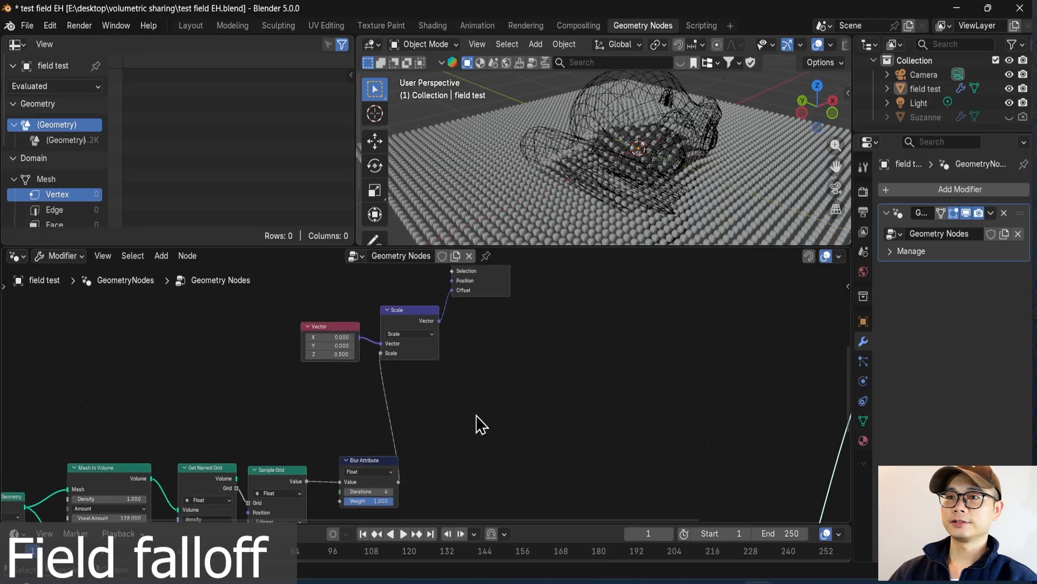
{"action": "left_click_drag", "start_coordinate": [385, 466], "coordinate": [373, 480]}
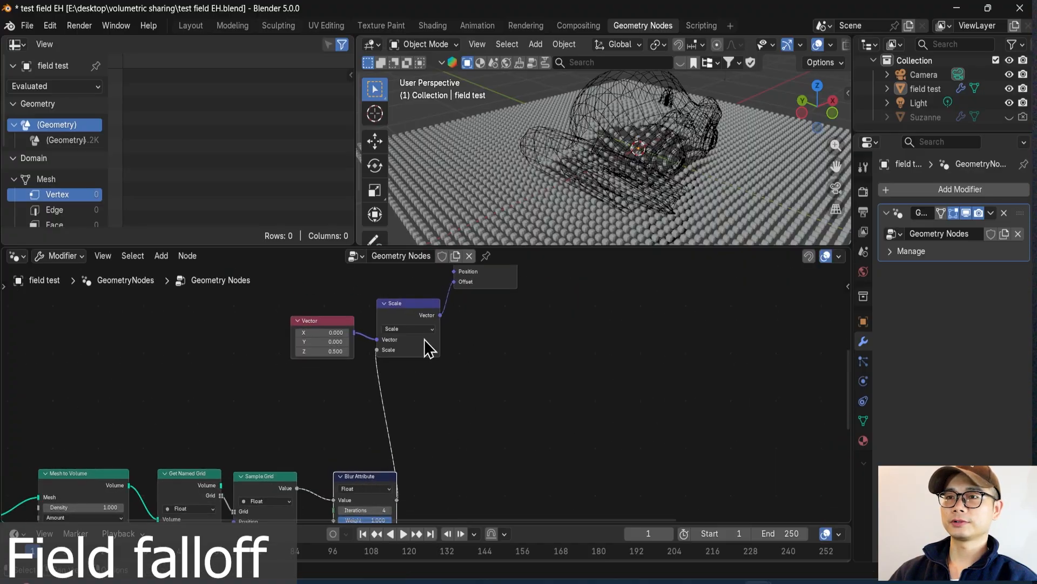
{"action": "middle_click_drag", "start_coordinate": [439, 335], "coordinate": [428, 342]}
{"action": "middle_click_drag", "start_coordinate": [577, 196], "coordinate": [570, 190]}
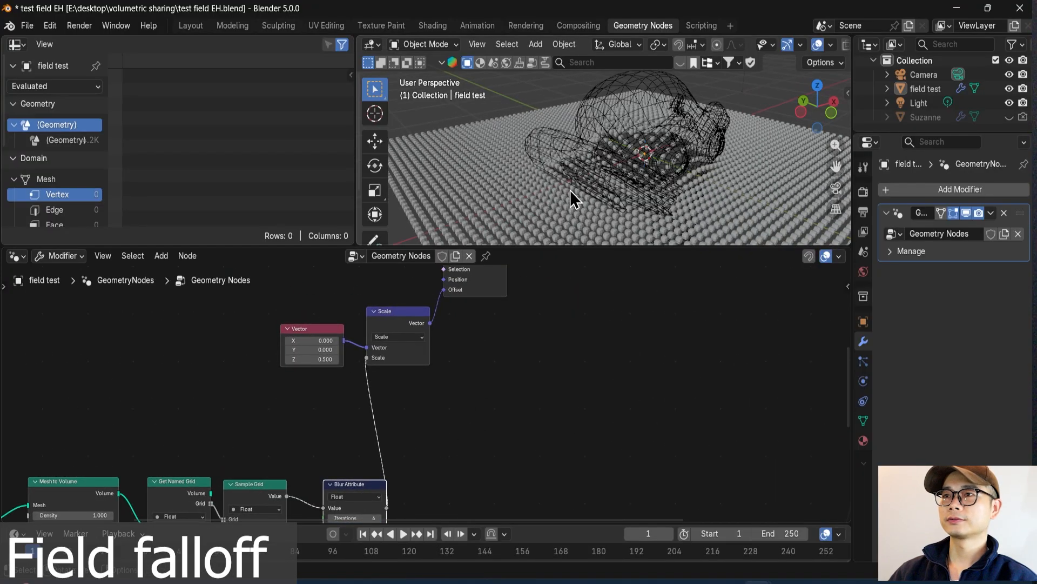
{"action": "scroll", "coordinate": [458, 363], "scroll_direction": "down", "scroll_amount": 1}
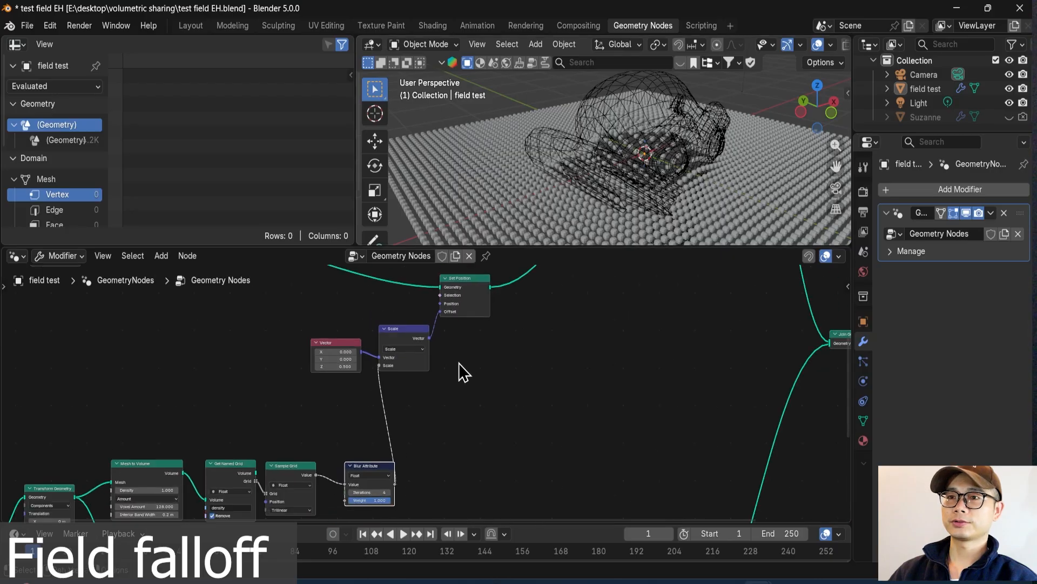
{"action": "middle_click_drag", "start_coordinate": [495, 414], "coordinate": [436, 359]}
{"action": "scroll", "coordinate": [362, 450], "scroll_direction": "up", "scroll_amount": 3}
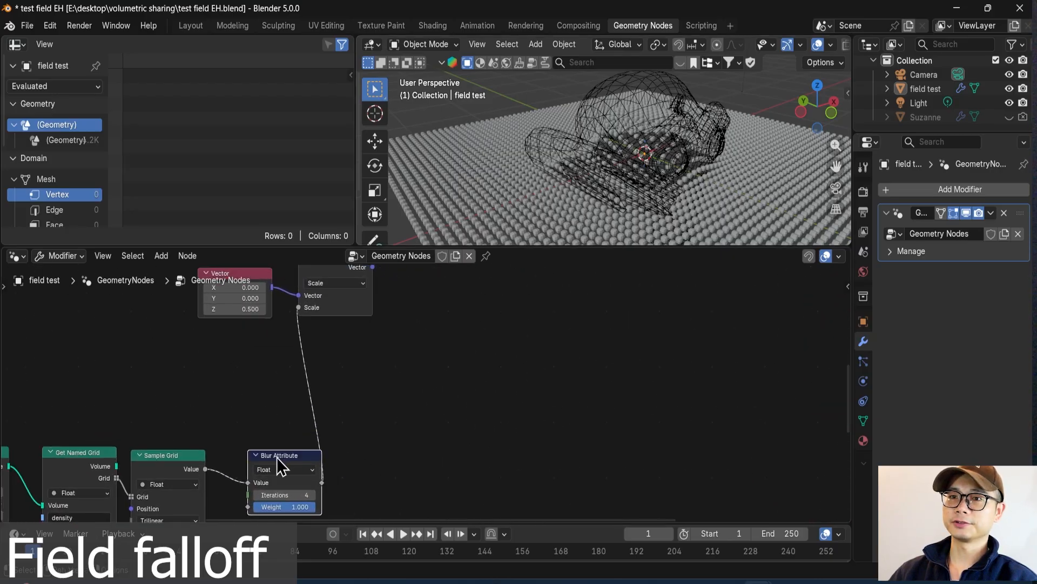
{"action": "left_click_drag", "start_coordinate": [276, 457], "coordinate": [259, 454]}
{"action": "scroll", "coordinate": [276, 468], "scroll_direction": "up", "scroll_amount": 3}
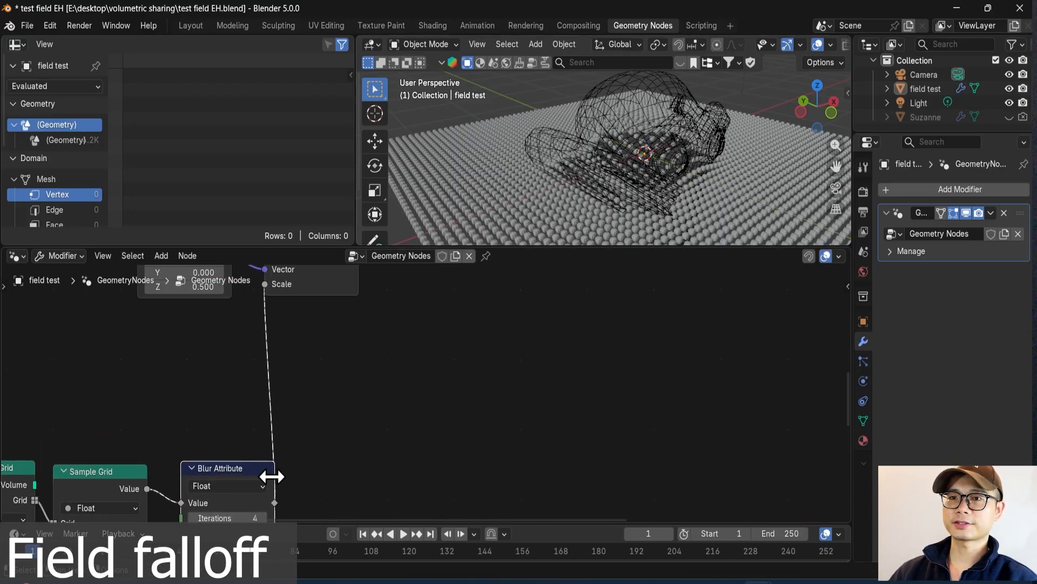
{"action": "scroll", "coordinate": [339, 466], "scroll_direction": "down", "scroll_amount": 2}
{"action": "scroll", "coordinate": [273, 494], "scroll_direction": "up", "scroll_amount": 1}
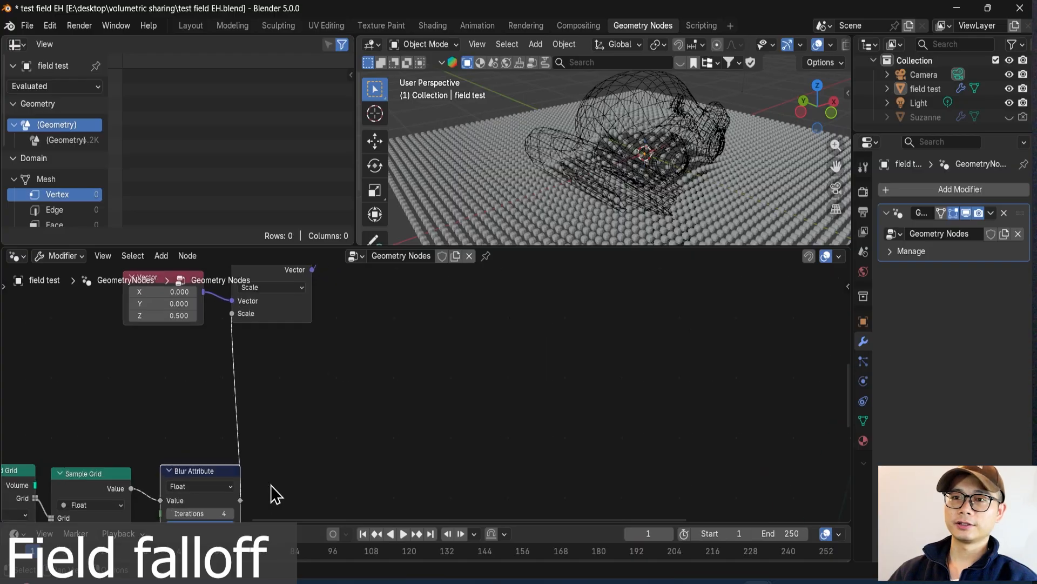
Duplicate the Scale node next to the Value node below Instance on Elements and shift the Value node down to make room.
{"action": "scroll", "coordinate": [231, 500], "scroll_direction": "down", "scroll_amount": 3}
{"action": "middle_click_drag", "start_coordinate": [231, 500], "coordinate": [296, 504]}
{"action": "scroll", "coordinate": [299, 378], "scroll_direction": "up", "scroll_amount": 1}
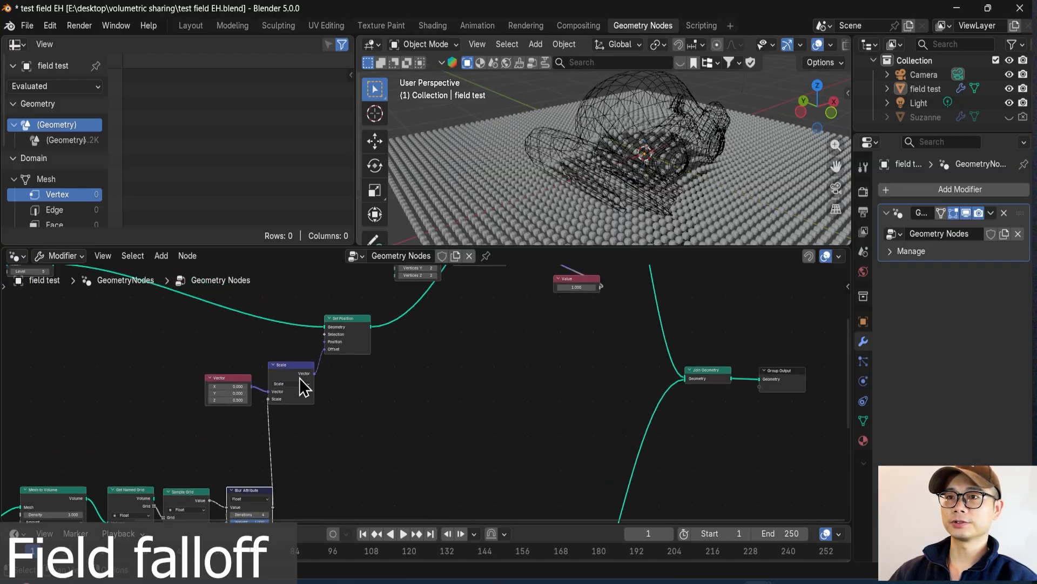
{"action": "key", "text": "shift+d"}
{"action": "left_click", "coordinate": [507, 405]}
{"action": "scroll", "coordinate": [507, 406], "scroll_direction": "up", "scroll_amount": 2}
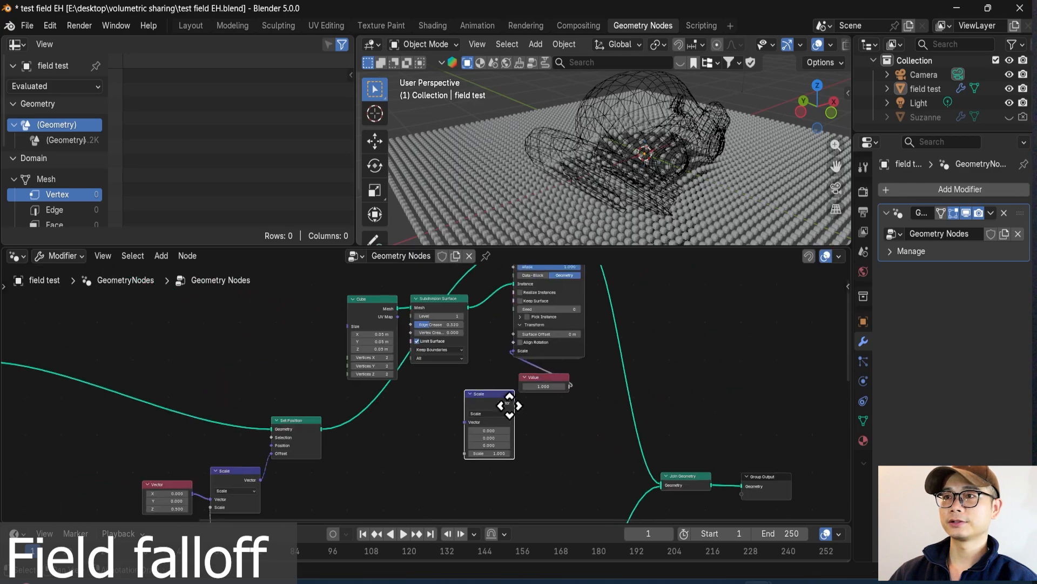
{"action": "key", "text": "g"}
{"action": "left_click_drag", "start_coordinate": [572, 445], "coordinate": [573, 441]}
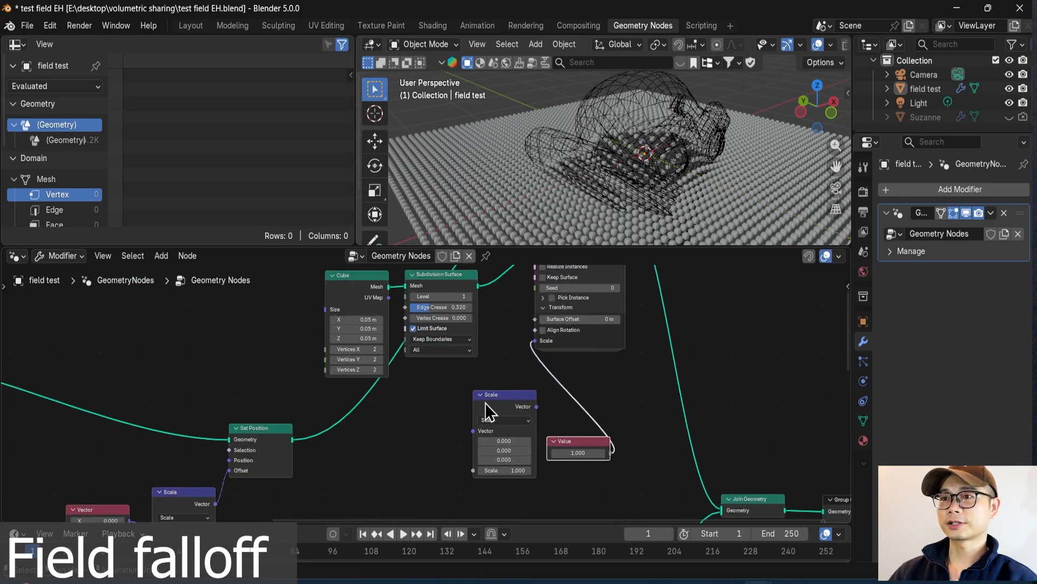
Insert the duplicated Scale node into the link from Value to Instance on Elements' Scale input and tuck the Value node beneath it.
{"action": "left_click_drag", "start_coordinate": [489, 434], "coordinate": [643, 427]}
{"action": "middle_click_drag", "start_coordinate": [645, 427], "coordinate": [489, 359]}
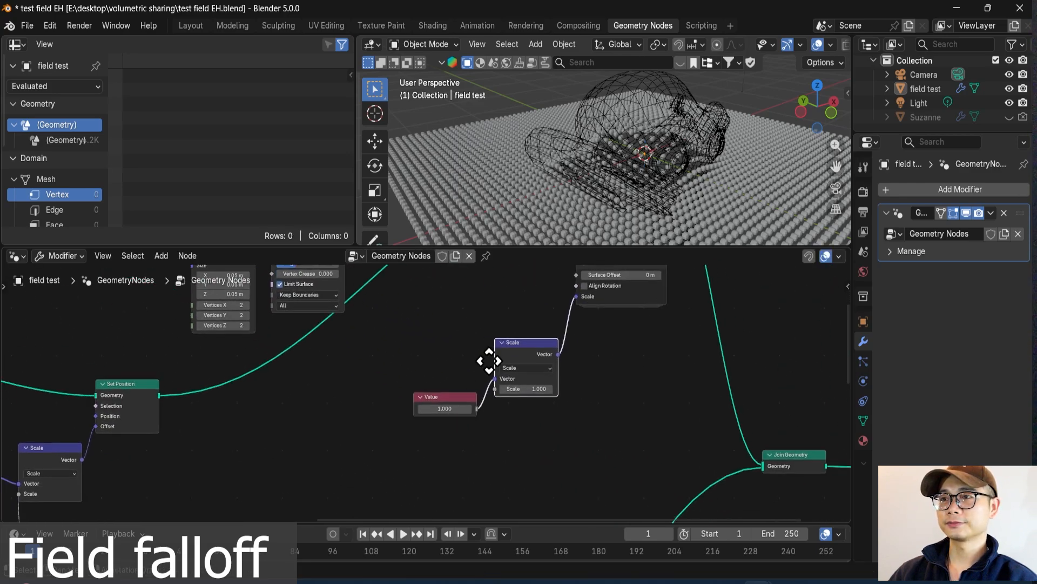
{"action": "scroll", "coordinate": [481, 427], "scroll_direction": "up", "scroll_amount": 1}
{"action": "left_click_drag", "start_coordinate": [445, 405], "coordinate": [540, 422]}
{"action": "scroll", "coordinate": [509, 434], "scroll_direction": "down", "scroll_amount": 2}
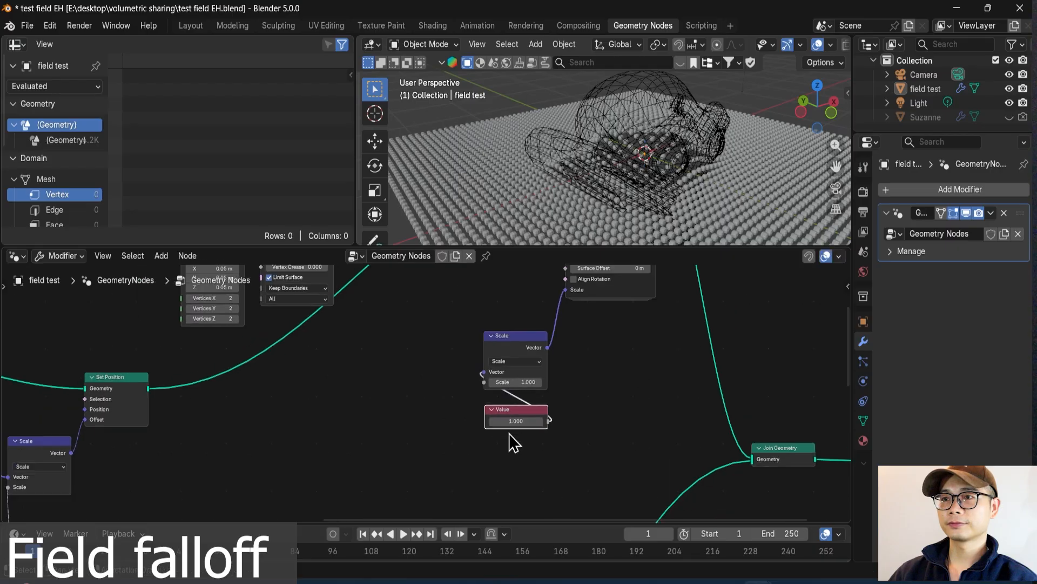
Connect Blur Attribute's Value output to the duplicated Scale node's Scale input and check the cubes inside the monkey wireframe.
{"action": "middle_click_drag", "start_coordinate": [509, 433], "coordinate": [498, 333]}
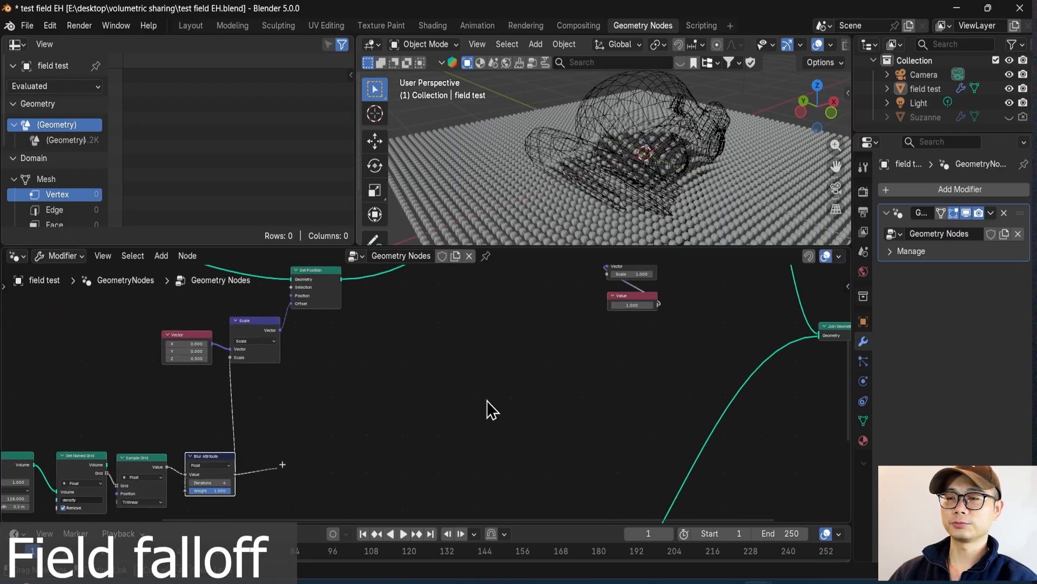
{"action": "left_click_drag", "start_coordinate": [601, 288], "coordinate": [605, 324]}
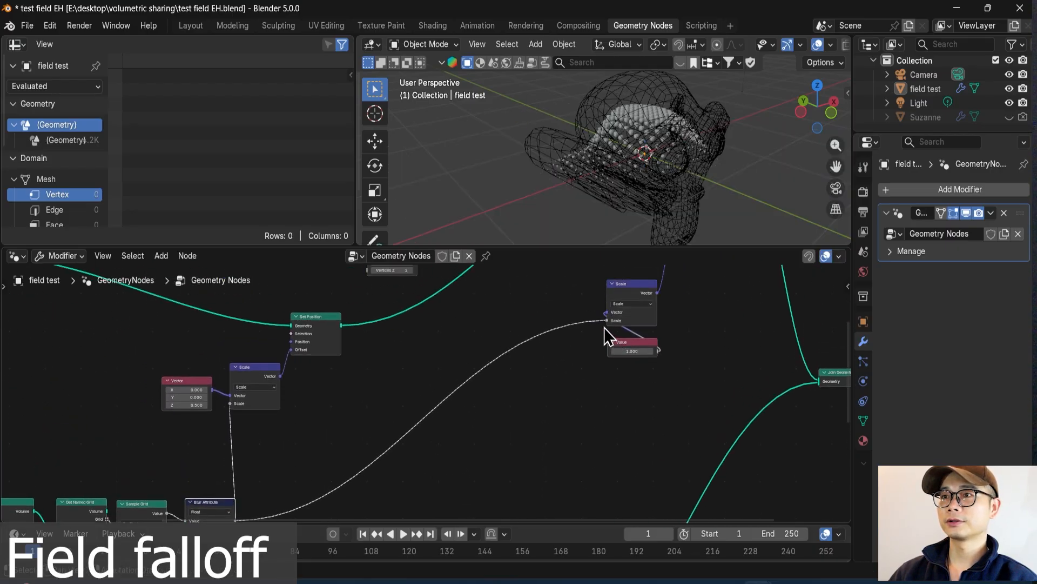
{"action": "scroll", "coordinate": [658, 166], "scroll_direction": "up", "scroll_amount": 3}
{"action": "middle_click_drag", "start_coordinate": [678, 169], "coordinate": [570, 143]}
{"action": "scroll", "coordinate": [565, 361], "scroll_direction": "down", "scroll_amount": 3}
{"action": "middle_click_drag", "start_coordinate": [565, 361], "coordinate": [658, 354]}
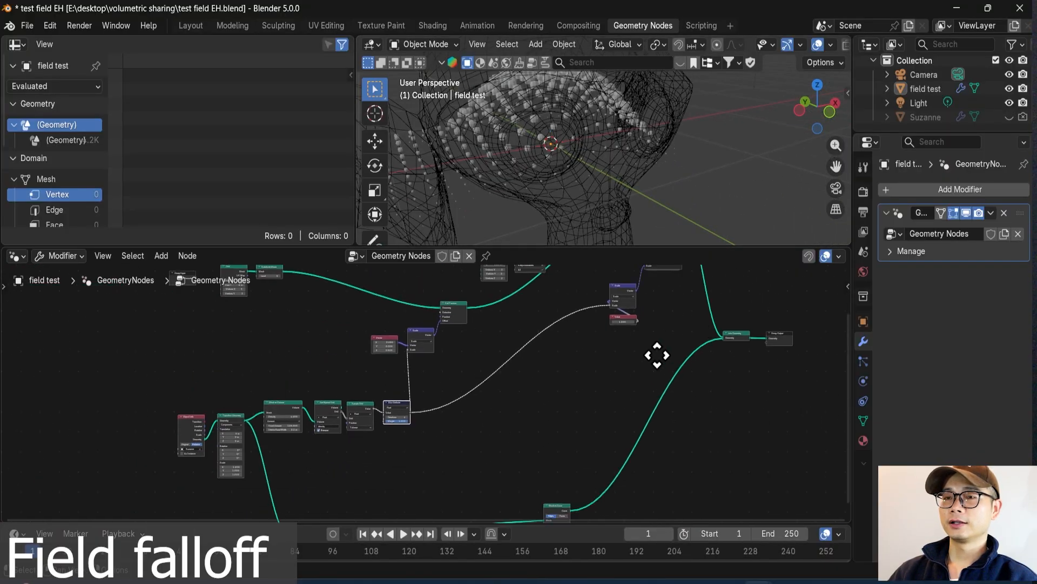
Set the Transform Geometry node's scale to 2 on X, Y and Z for the Suzanne geometry.
{"action": "scroll", "coordinate": [427, 387], "scroll_direction": "up", "scroll_amount": 4}
{"action": "scroll", "coordinate": [423, 379], "scroll_direction": "up", "scroll_amount": 3}
{"action": "middle_click_drag", "start_coordinate": [594, 141], "coordinate": [665, 100]}
{"action": "scroll", "coordinate": [442, 389], "scroll_direction": "up", "scroll_amount": 2}
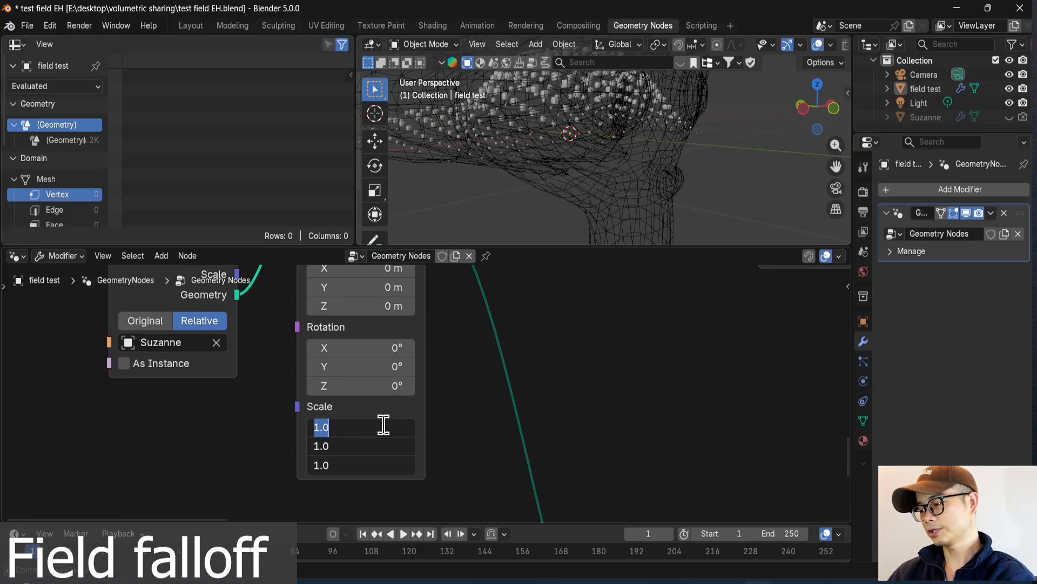
{"action": "key", "text": "Return"}
{"action": "middle_click_drag", "start_coordinate": [599, 138], "coordinate": [605, 162]}
{"action": "scroll", "coordinate": [550, 359], "scroll_direction": "down", "scroll_amount": 4}
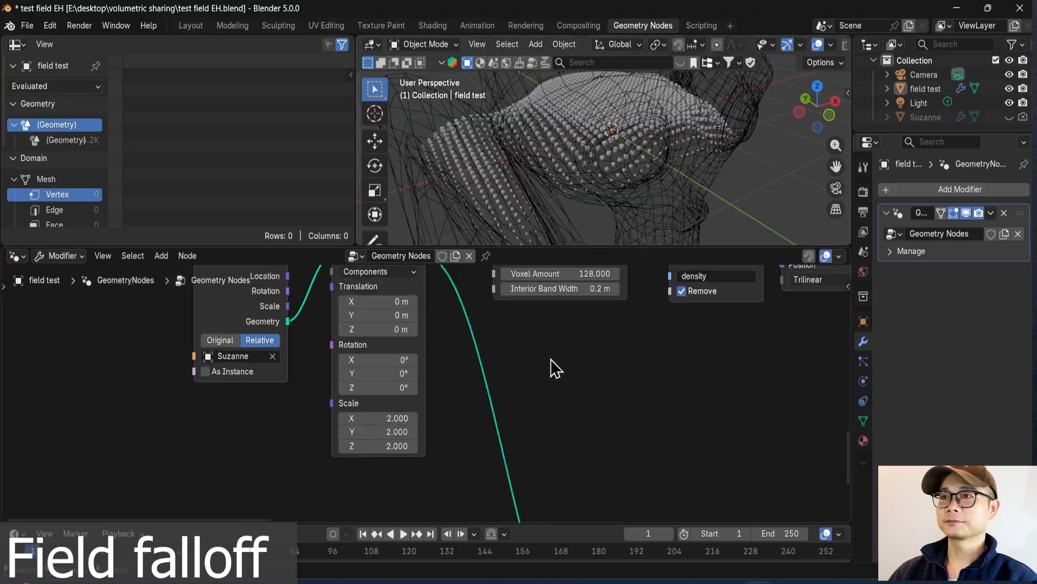
Inspect the cubes' size falloff in the larger Layout workspace viewport, then return to the Geometry Nodes workspace.
{"action": "middle_click_drag", "start_coordinate": [578, 199], "coordinate": [614, 161]}
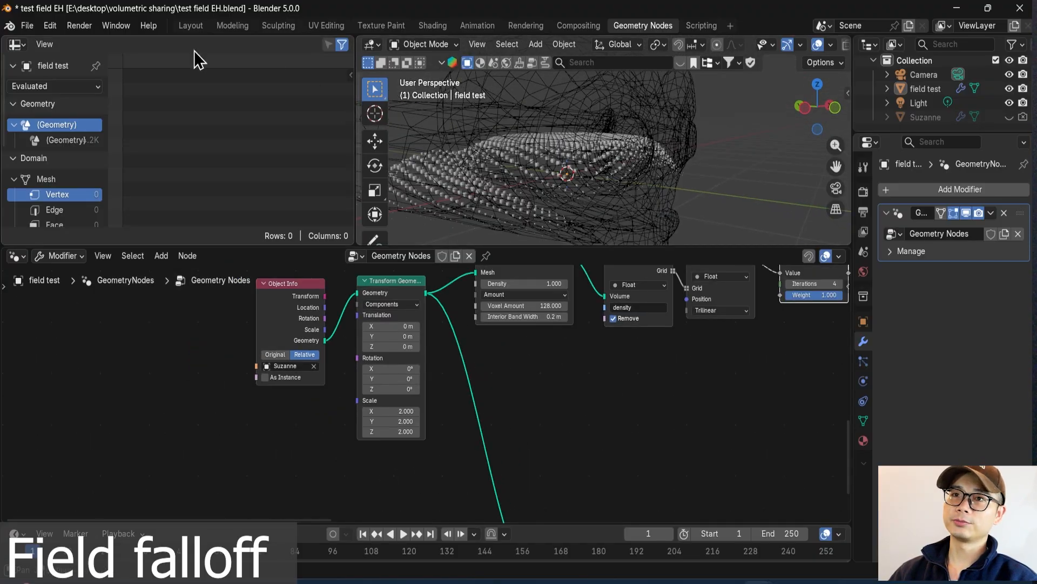
{"action": "left_click", "coordinate": [191, 25]}
{"action": "middle_click_drag", "start_coordinate": [486, 281], "coordinate": [653, 44]}
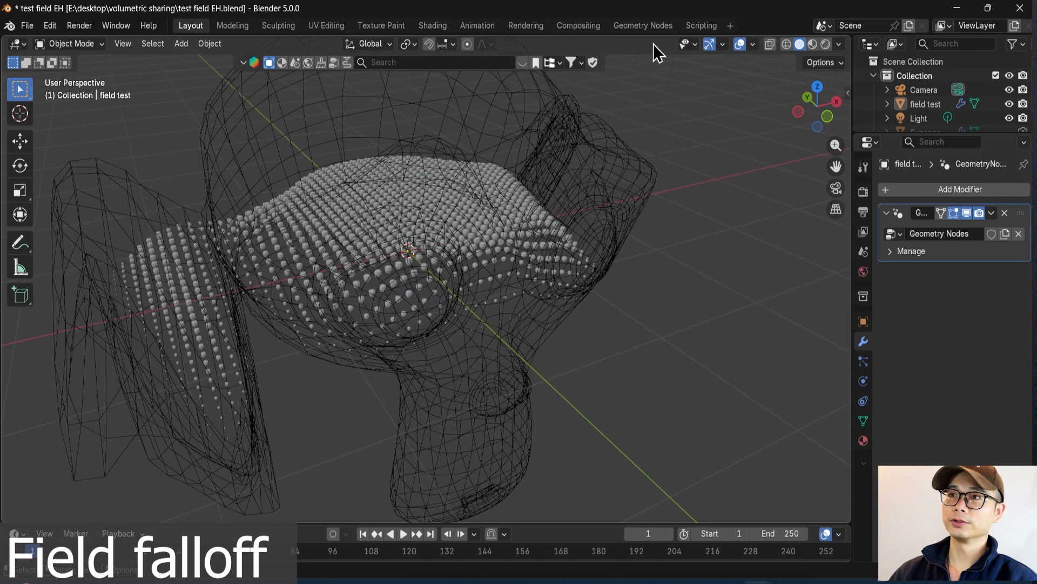
{"action": "left_click", "coordinate": [650, 29]}
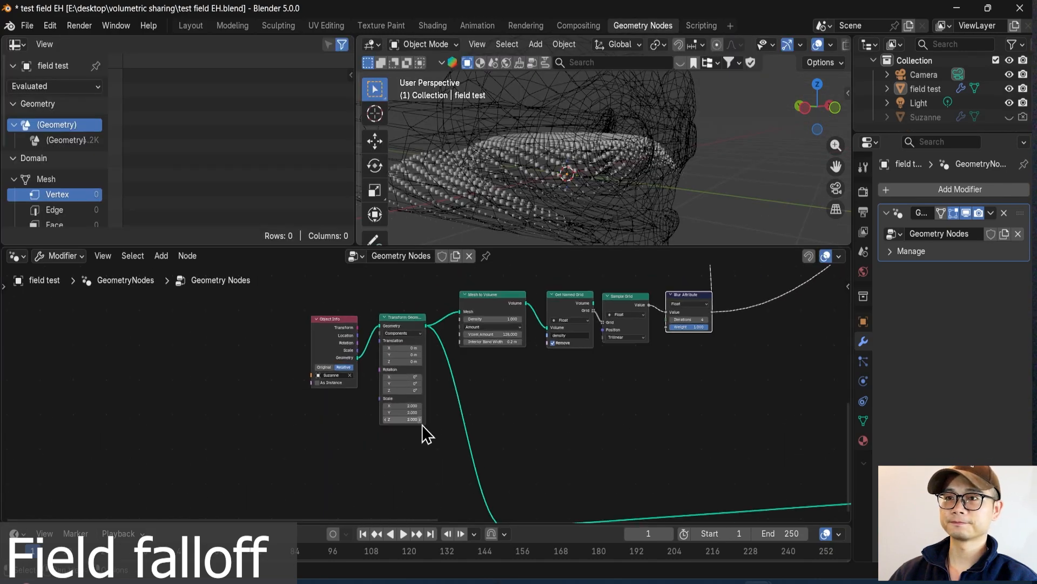
Move the duplicated Scale node and its Value node together farther below the Instance on Elements node.
{"action": "scroll", "coordinate": [562, 446], "scroll_direction": "down", "scroll_amount": 1}
{"action": "middle_click_drag", "start_coordinate": [562, 446], "coordinate": [372, 470]}
{"action": "middle_click_drag", "start_coordinate": [518, 440], "coordinate": [417, 492]}
{"action": "middle_click_drag", "start_coordinate": [563, 400], "coordinate": [496, 485]}
{"action": "middle_click_drag", "start_coordinate": [623, 376], "coordinate": [529, 449]}
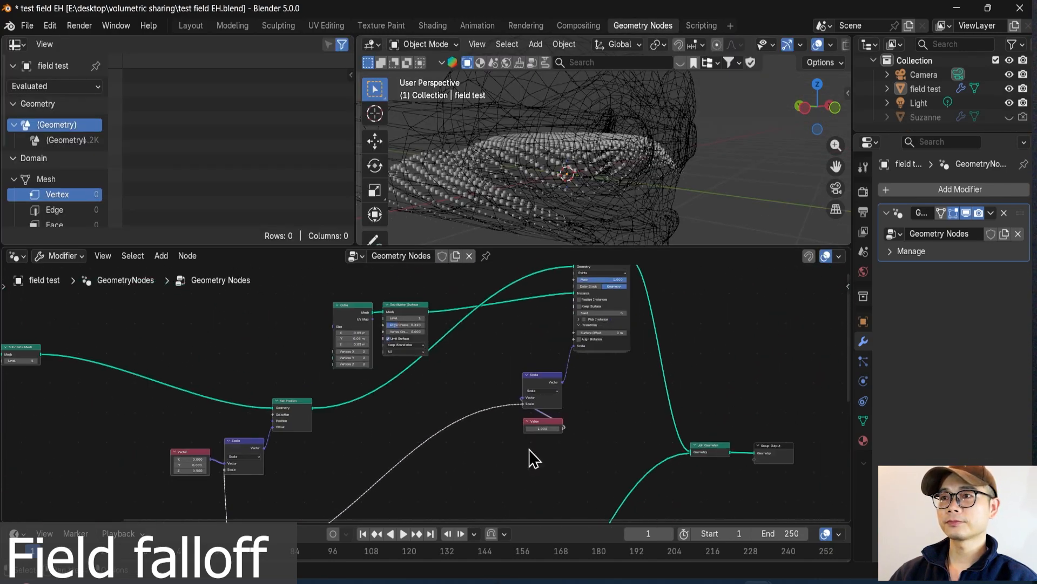
{"action": "scroll", "coordinate": [530, 449], "scroll_direction": "up", "scroll_amount": 1}
{"action": "left_click_drag", "start_coordinate": [558, 378], "coordinate": [549, 417]}
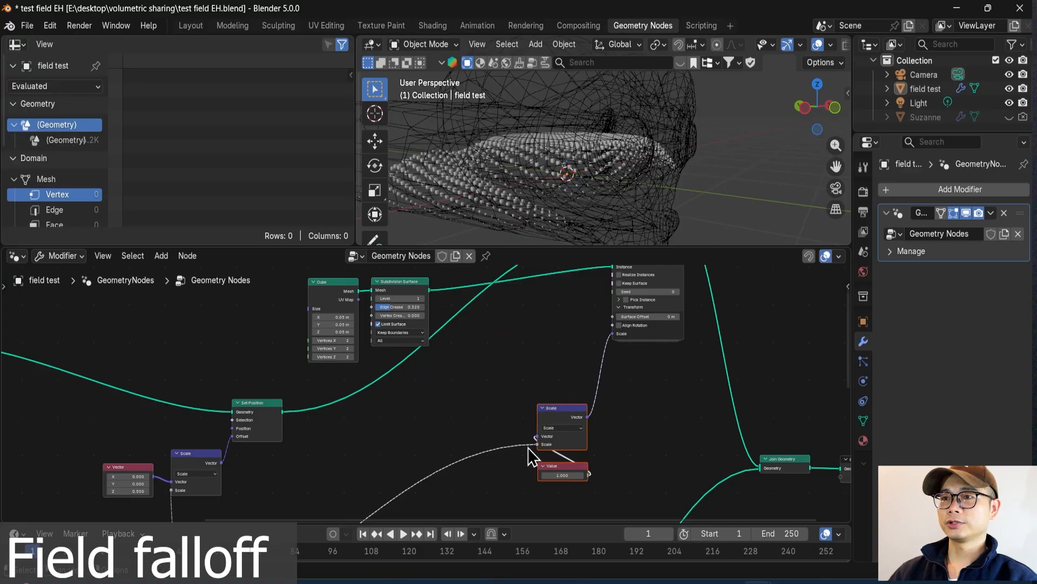
Add an RGB Curves node and insert it into the link from Blur Attribute to the duplicated Scale node.
{"action": "middle_click_drag", "start_coordinate": [298, 502], "coordinate": [458, 397]}
{"action": "scroll", "coordinate": [458, 398], "scroll_direction": "up", "scroll_amount": 1}
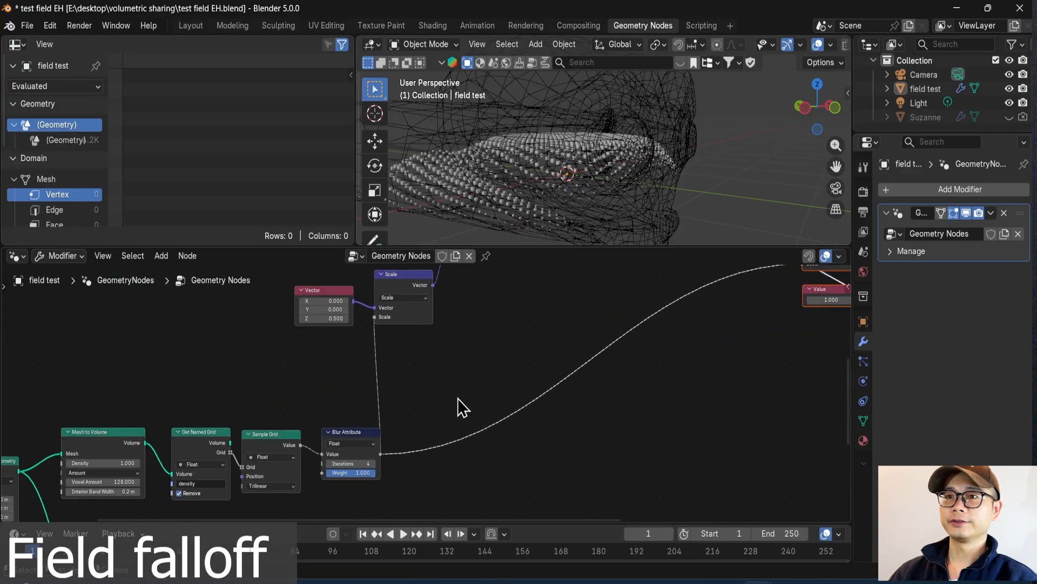
{"action": "left_click", "coordinate": [345, 446]}
{"action": "middle_click_drag", "start_coordinate": [345, 459], "coordinate": [438, 463], "text": "ctrl"}
{"action": "key", "text": "shift+a"}
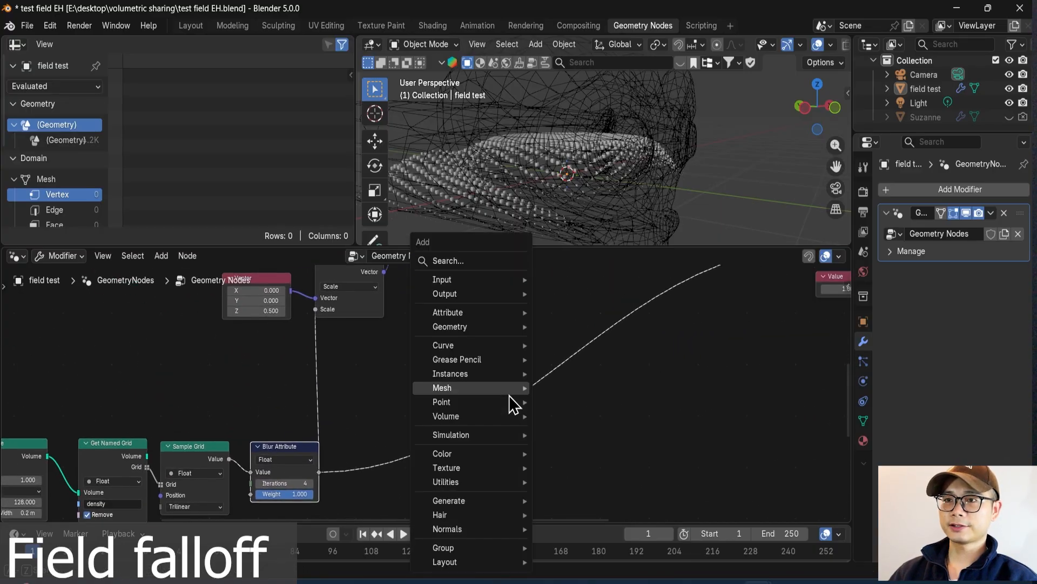
{"action": "type", "text": "rgb"}
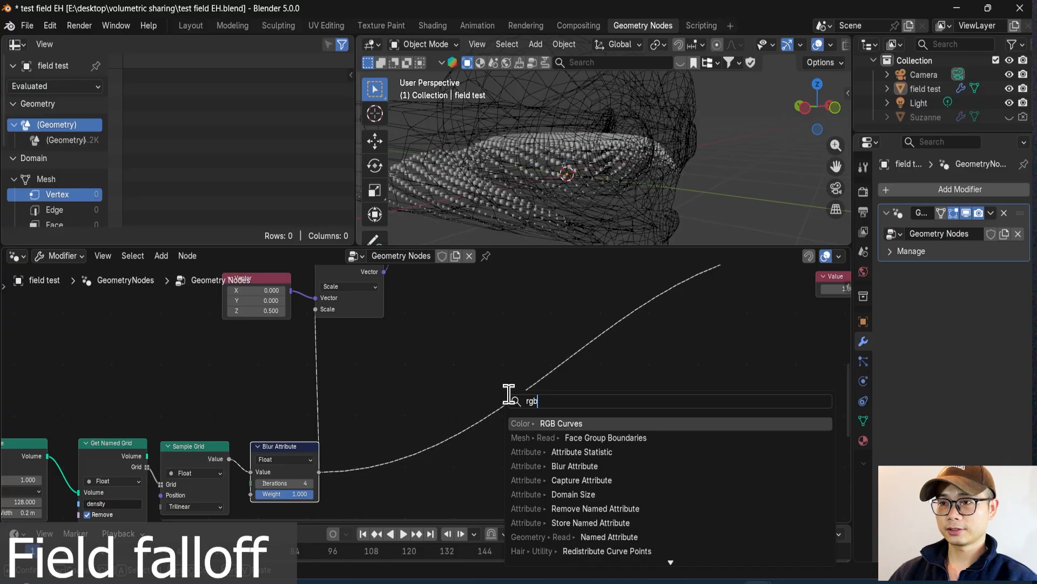
{"action": "left_click", "coordinate": [587, 417]}
{"action": "left_click", "coordinate": [556, 412]}
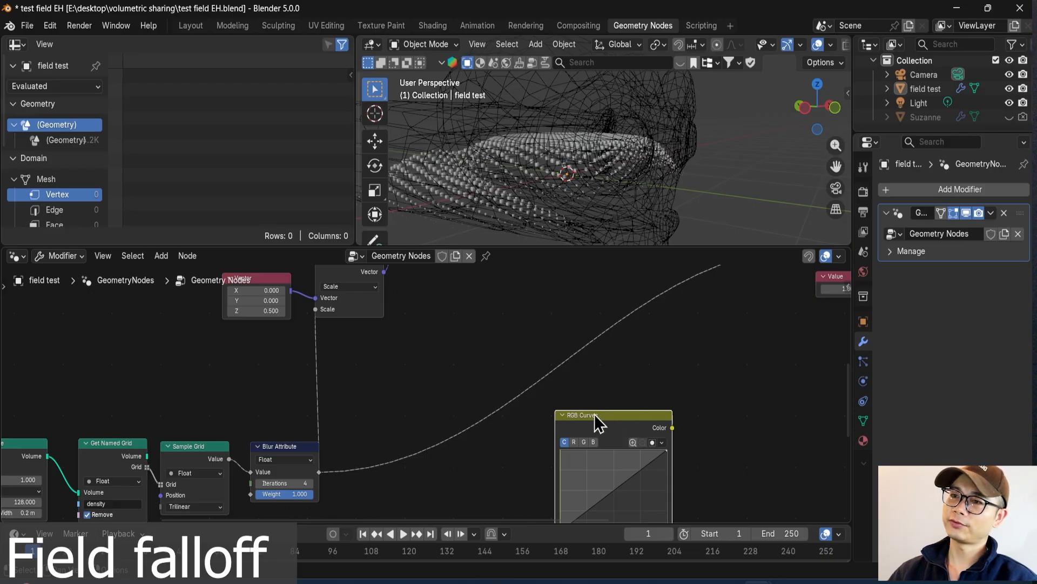
{"action": "middle_click_drag", "start_coordinate": [594, 414], "coordinate": [625, 359]}
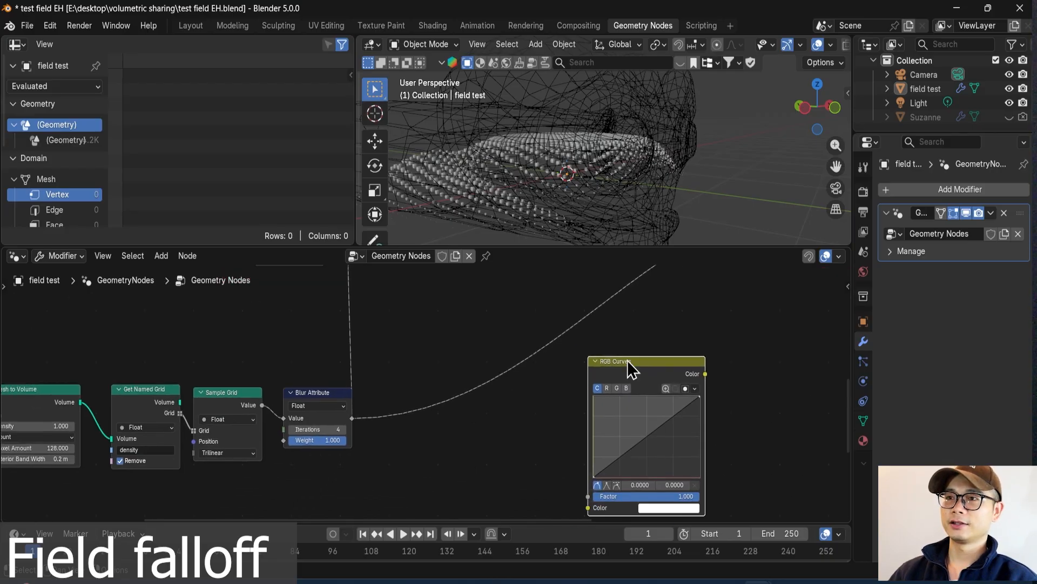
{"action": "left_click_drag", "start_coordinate": [627, 359], "coordinate": [474, 346]}
{"action": "scroll", "coordinate": [572, 410], "scroll_direction": "up", "scroll_amount": 2}
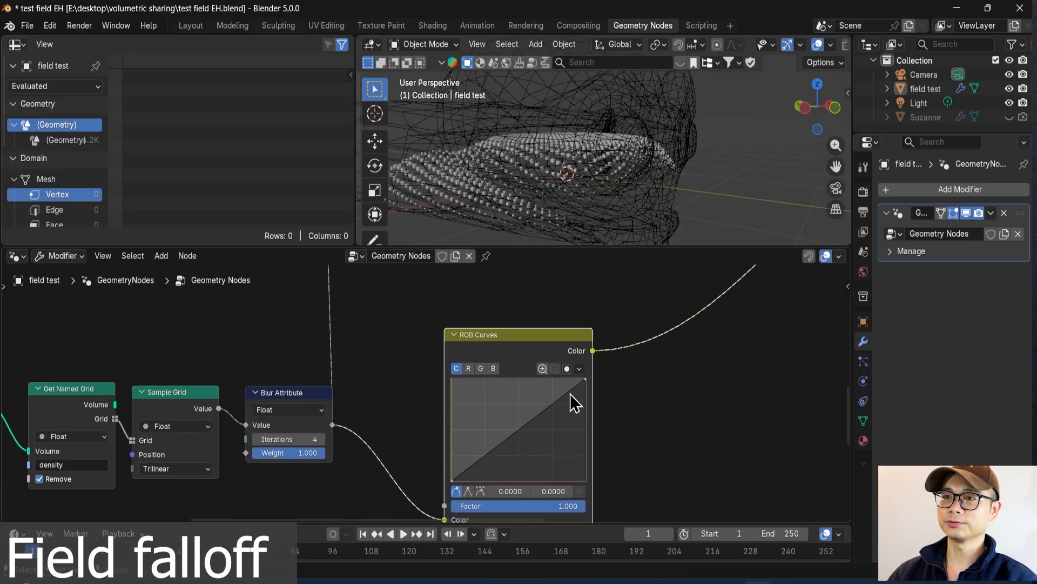
Add a point near the low end of the RGB Curves combined curve and raise it to about 0.127, 0.47.
{"action": "scroll", "coordinate": [556, 420], "scroll_direction": "up", "scroll_amount": 3}
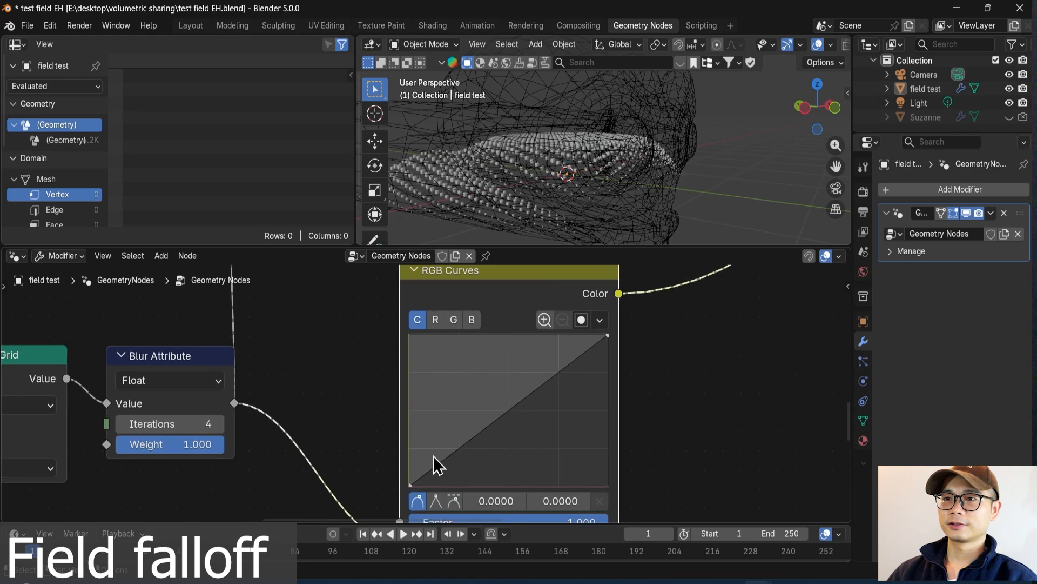
{"action": "left_click_drag", "start_coordinate": [436, 448], "coordinate": [440, 416]}
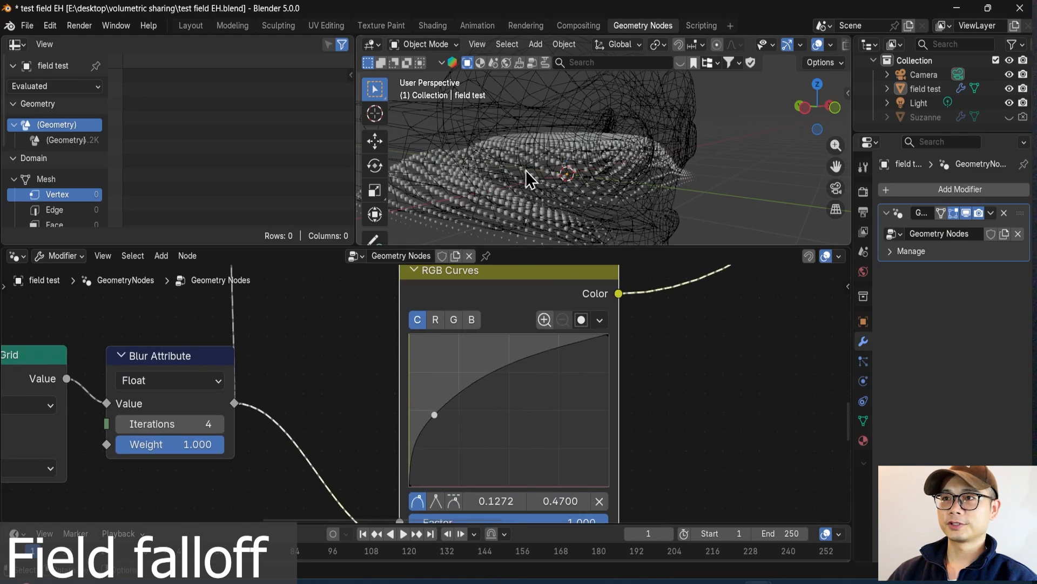
{"action": "middle_click_drag", "start_coordinate": [527, 179], "coordinate": [486, 216]}
Add five more points along the RGB curve, shaping alternating dips and peaks to vary the cubes' scale across the falloff.
{"action": "left_click_drag", "start_coordinate": [454, 405], "coordinate": [556, 463]}
{"action": "left_click", "coordinate": [467, 465]}
{"action": "left_click_drag", "start_coordinate": [558, 389], "coordinate": [575, 446]}
{"action": "middle_click_drag", "start_coordinate": [560, 154], "coordinate": [552, 184]}
{"action": "scroll", "coordinate": [579, 451], "scroll_direction": "up", "scroll_amount": 1}
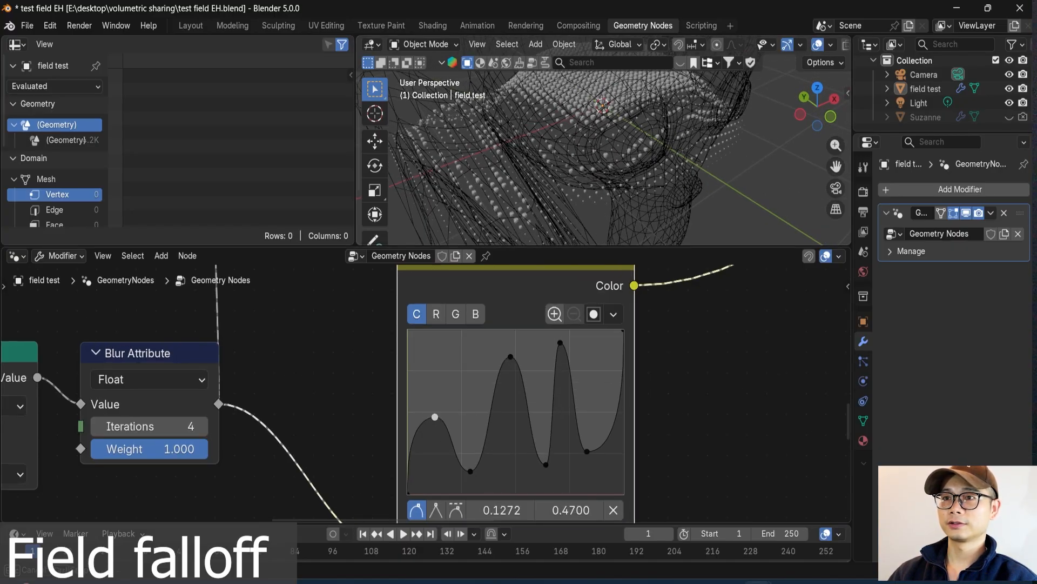
Raise the first peak of the RGB Curves curve to about 0.156, 0.805 and save the file.
{"action": "left_click_drag", "start_coordinate": [435, 417], "coordinate": [442, 361]}
{"action": "middle_click_drag", "start_coordinate": [714, 124], "coordinate": [581, 179]}
{"action": "scroll", "coordinate": [575, 447], "scroll_direction": "down", "scroll_amount": 4}
{"action": "middle_click_drag", "start_coordinate": [433, 387], "coordinate": [579, 455]}
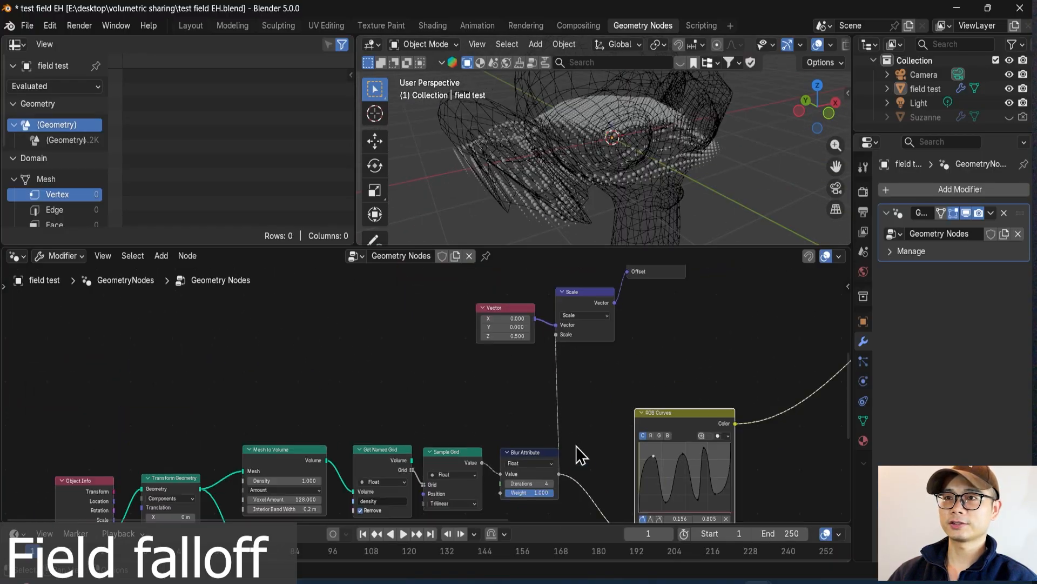
{"action": "scroll", "coordinate": [495, 451], "scroll_direction": "down", "scroll_amount": 2}
{"action": "middle_click_drag", "start_coordinate": [495, 451], "coordinate": [447, 433]}
{"action": "key", "text": "ctrl+s"}
Set the Subdivide Mesh level after the Grid node to 6 for a denser field of instances.
{"action": "scroll", "coordinate": [237, 349], "scroll_direction": "up", "scroll_amount": 4}
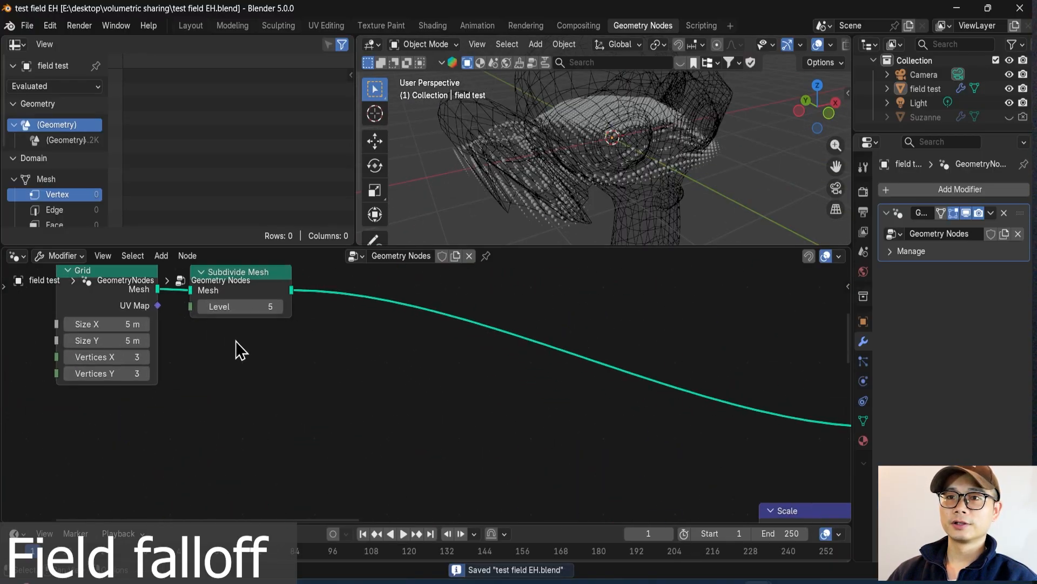
{"action": "middle_click_drag", "start_coordinate": [236, 342], "coordinate": [406, 387]}
{"action": "scroll", "coordinate": [391, 374], "scroll_direction": "up", "scroll_amount": 2}
{"action": "left_click", "coordinate": [417, 342]}
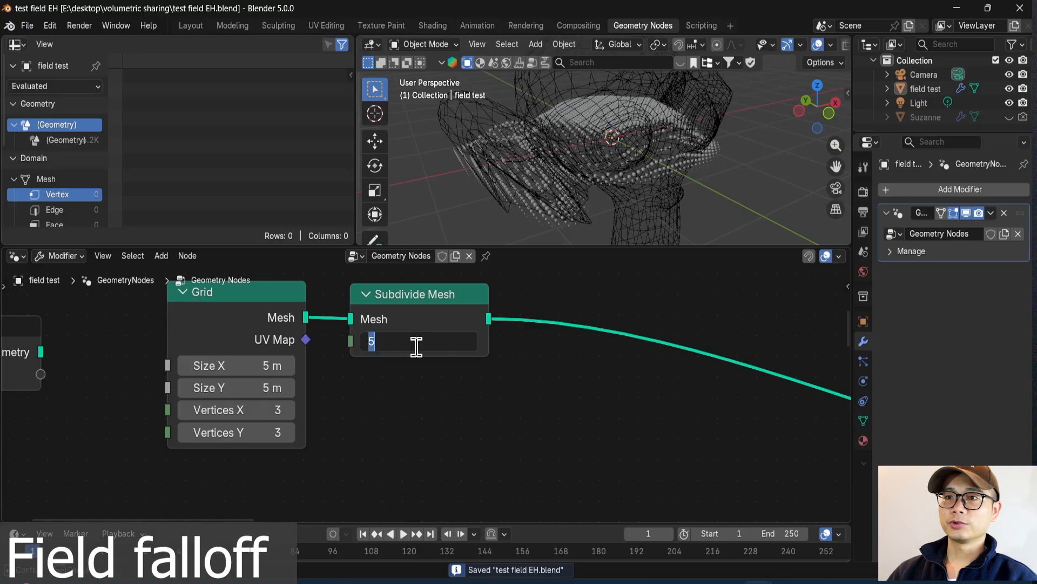
{"action": "type", "text": "6"}
{"action": "key", "text": "Return"}
{"action": "scroll", "coordinate": [614, 189], "scroll_direction": "up", "scroll_amount": 4}
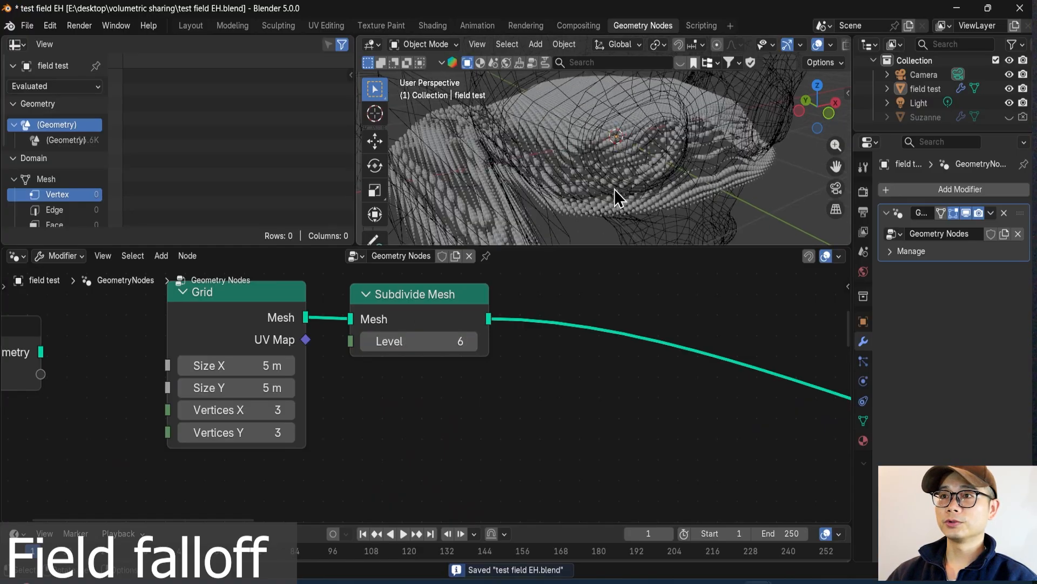
{"action": "middle_click_drag", "start_coordinate": [654, 164], "coordinate": [563, 163]}
{"action": "scroll", "coordinate": [594, 389], "scroll_direction": "down", "scroll_amount": 3}
Set the Blur Attribute node's Iterations to 56 and save the file.
{"action": "scroll", "coordinate": [665, 431], "scroll_direction": "down", "scroll_amount": 2}
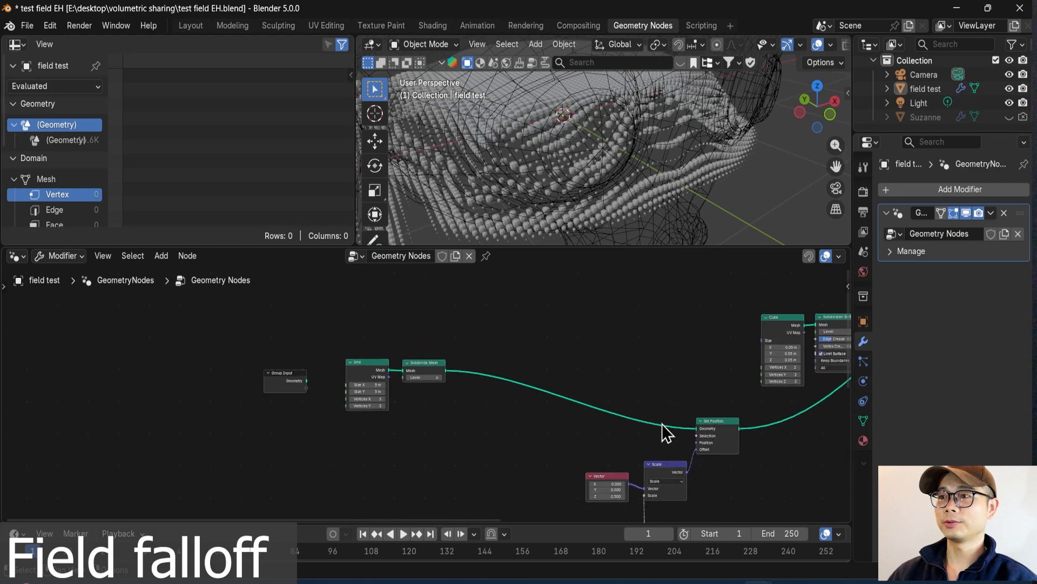
{"action": "middle_click_drag", "start_coordinate": [665, 430], "coordinate": [597, 382]}
{"action": "scroll", "coordinate": [625, 447], "scroll_direction": "up", "scroll_amount": 4}
{"action": "scroll", "coordinate": [476, 434], "scroll_direction": "up", "scroll_amount": 5}
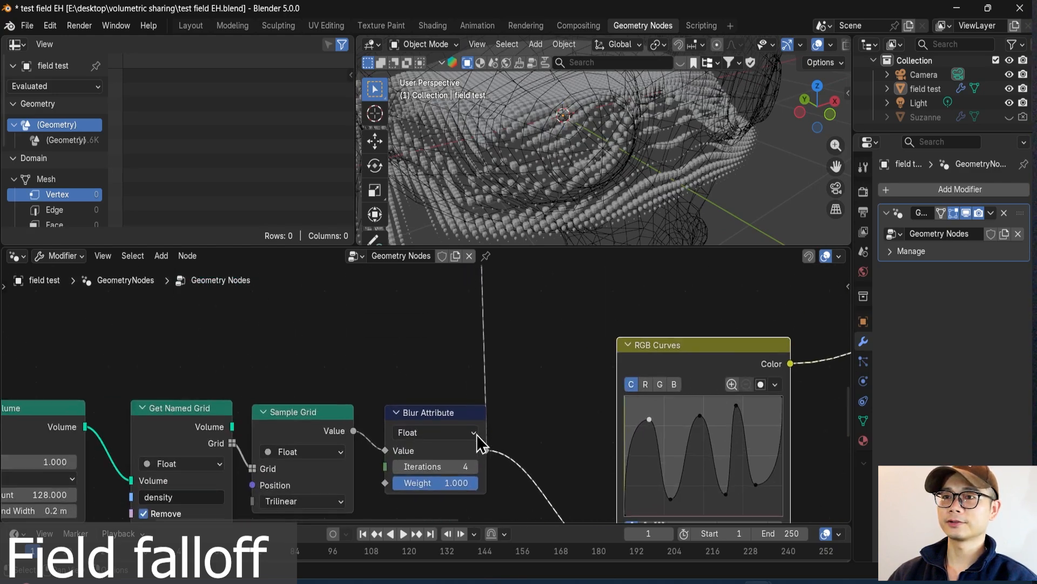
{"action": "scroll", "coordinate": [503, 411], "scroll_direction": "up", "scroll_amount": 3}
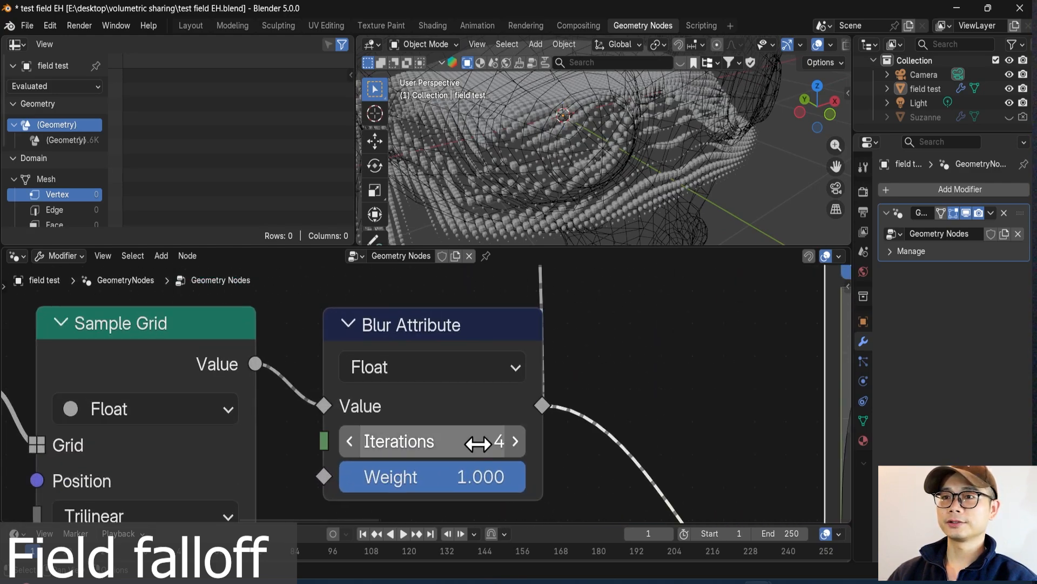
{"action": "left_click", "coordinate": [504, 446]}
{"action": "type", "text": "3"}
{"action": "key", "text": "Return"}
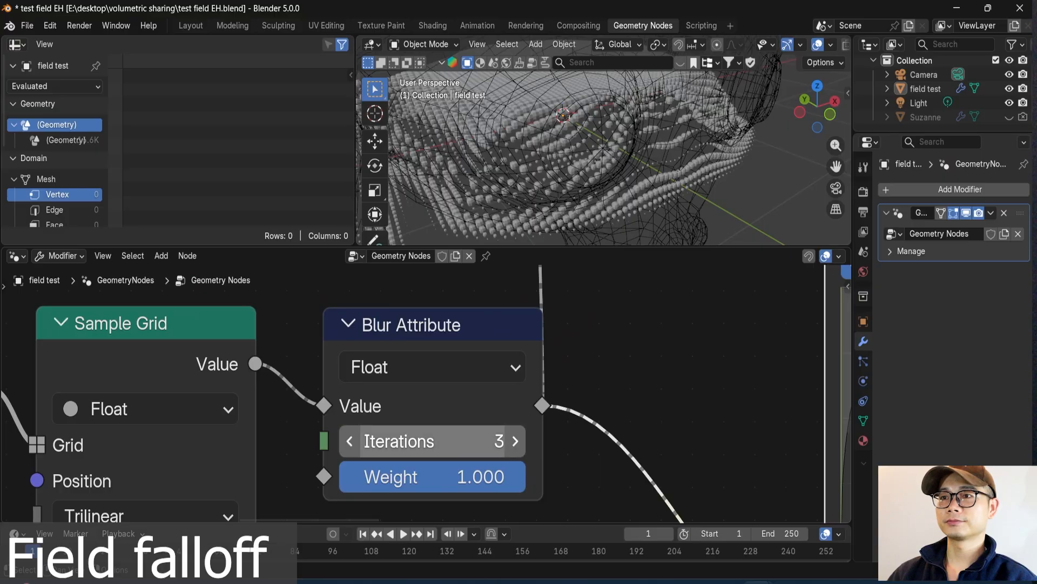
{"action": "left_click_drag", "start_coordinate": [432, 440], "coordinate": [498, 438]}
{"action": "scroll", "coordinate": [590, 405], "scroll_direction": "down", "scroll_amount": 8}
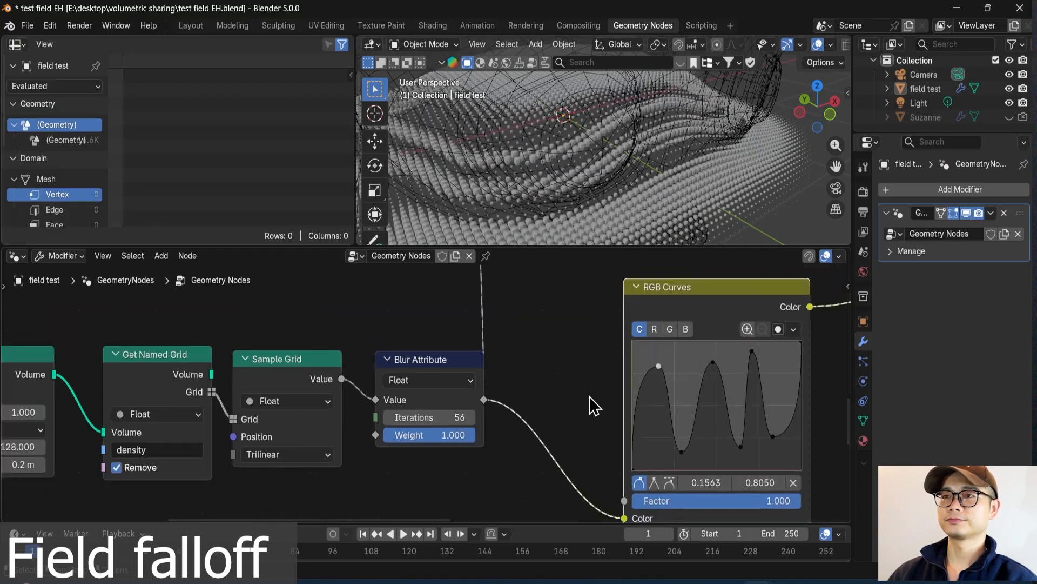
{"action": "key", "text": "ctrl+s"}
Move the Object Info node farther from the Transform Geometry node and save the file.
{"action": "scroll", "coordinate": [482, 363], "scroll_direction": "up", "scroll_amount": 4}
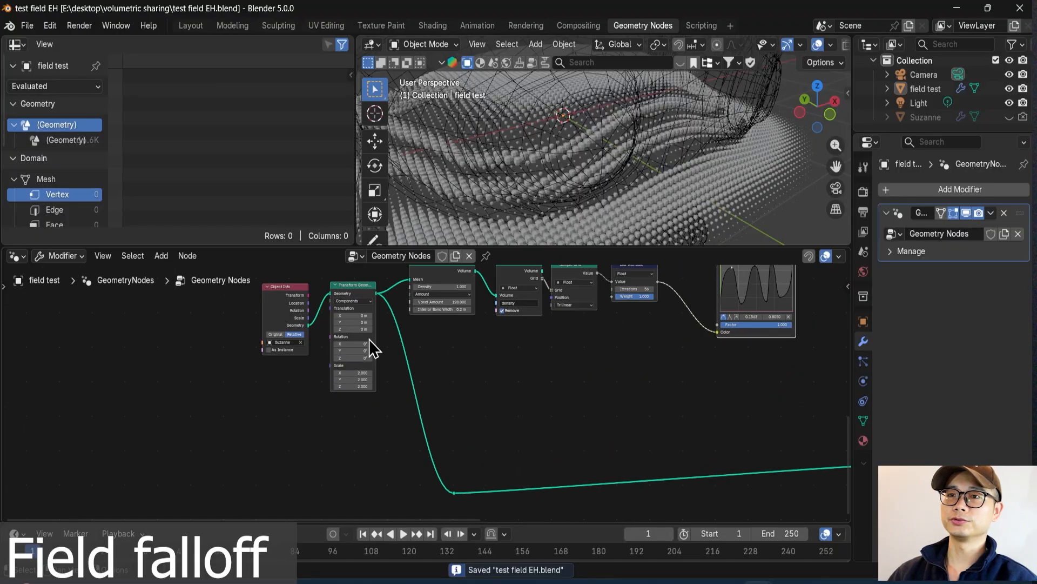
{"action": "left_click_drag", "start_coordinate": [352, 357], "coordinate": [329, 338]}
{"action": "key", "text": "ctrl+s"}
{"action": "scroll", "coordinate": [373, 400], "scroll_direction": "up", "scroll_amount": 3}
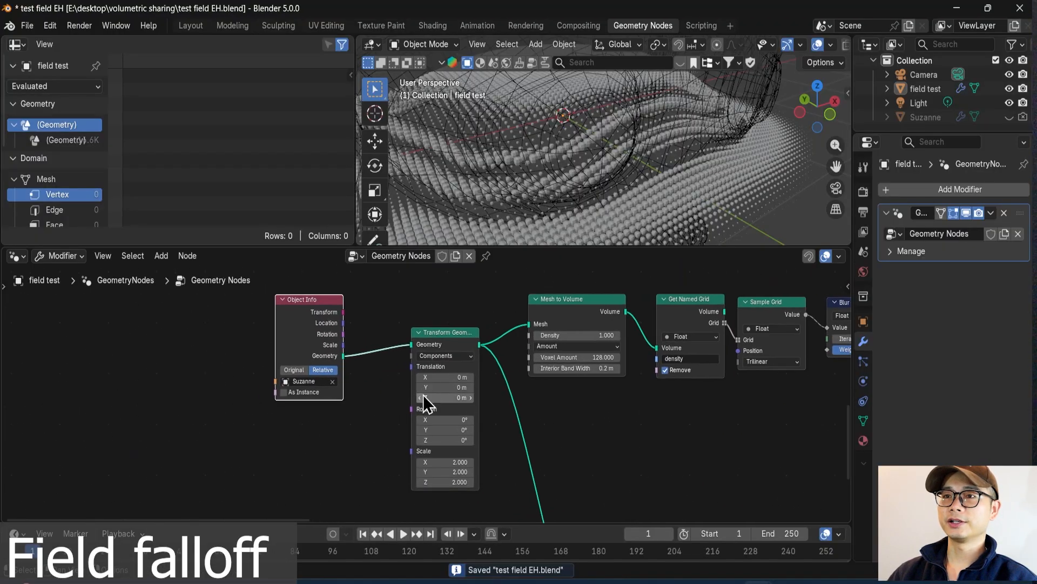
Add a new Group Input node and place it below the Object Info node.
{"action": "key", "text": "shift+a"}
{"action": "type", "text": "group"}
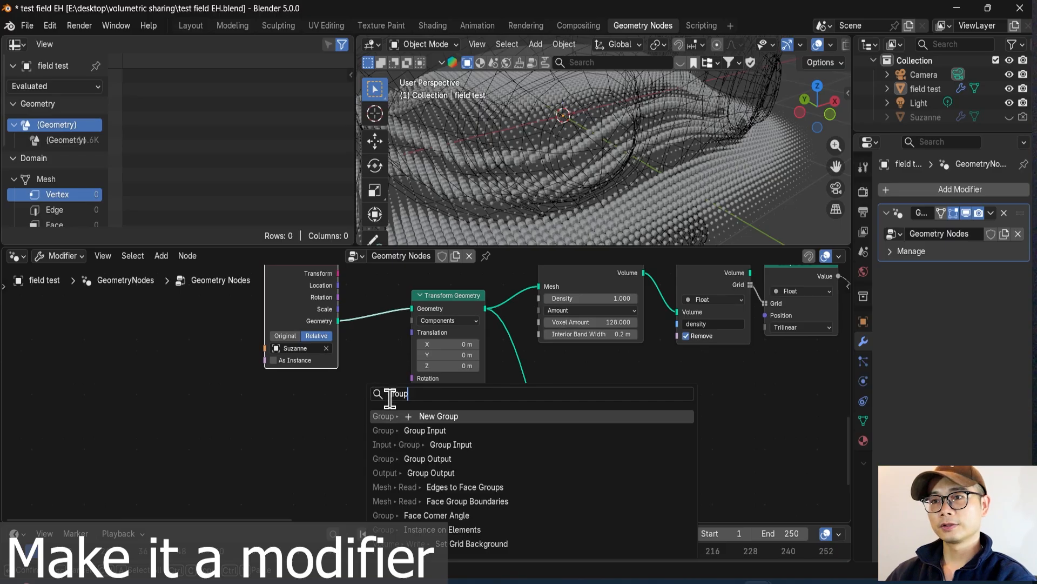
{"action": "left_click", "coordinate": [429, 430]}
{"action": "left_click", "coordinate": [267, 423]}
{"action": "scroll", "coordinate": [413, 343], "scroll_direction": "up", "scroll_amount": 1}
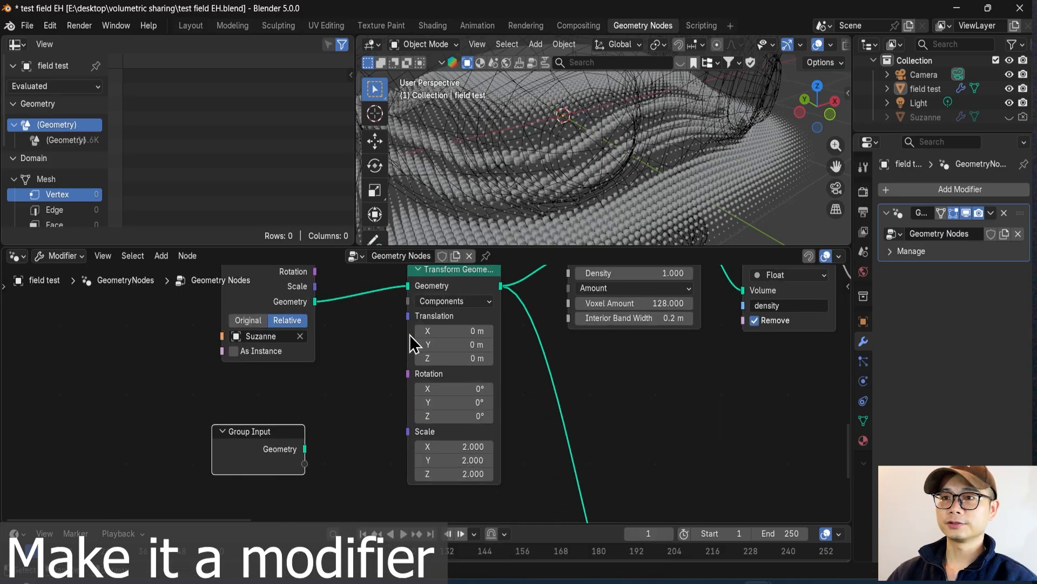
Expose the Transform Geometry node's Translation and Scale as inputs on the new Group Input node.
{"action": "scroll", "coordinate": [410, 343], "scroll_direction": "up", "scroll_amount": 1}
{"action": "left_click", "coordinate": [409, 326]}
{"action": "left_click_drag", "start_coordinate": [284, 468], "coordinate": [302, 500]}
{"action": "left_click_drag", "start_coordinate": [302, 500], "coordinate": [303, 500]}
{"action": "type", "text": "scene"}
{"action": "key", "text": "Return"}
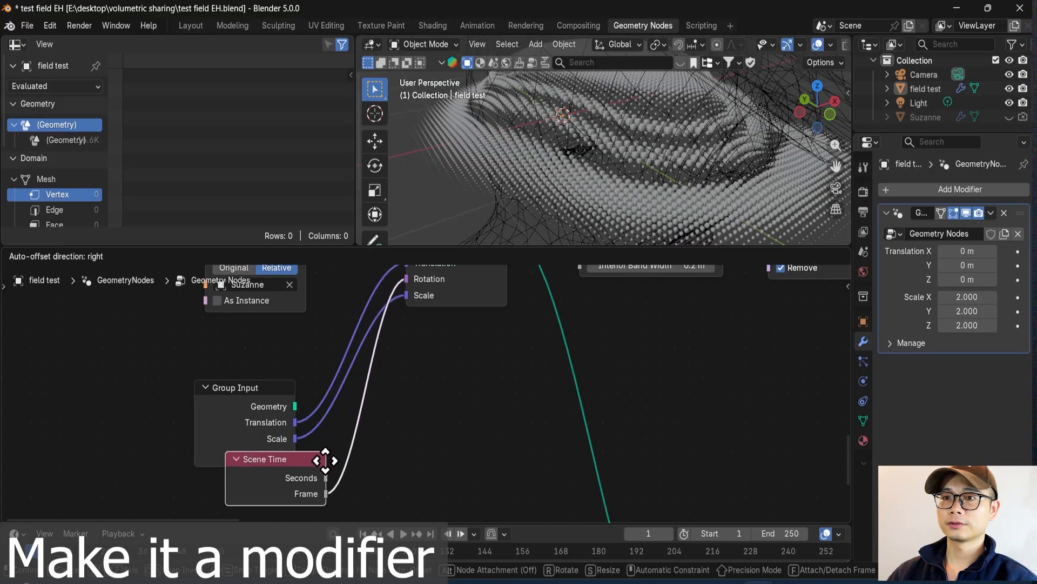
{"action": "left_click", "coordinate": [349, 465]}
{"action": "key", "text": "x"}
Expose the Transform Geometry node's Rotation as a further input on the Group Input node.
{"action": "scroll", "coordinate": [325, 405], "scroll_direction": "down", "scroll_amount": 1}
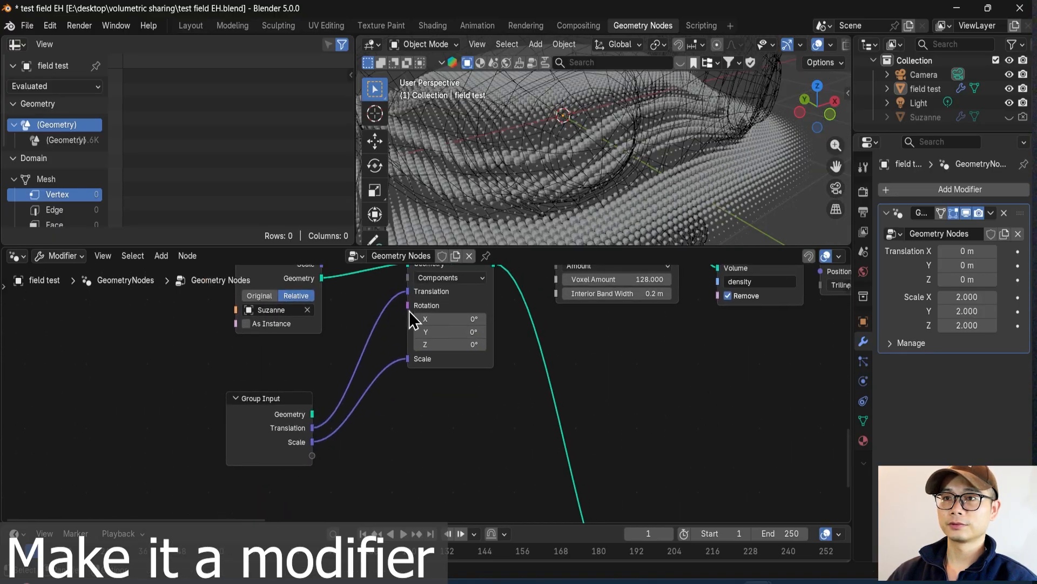
{"action": "left_click_drag", "start_coordinate": [408, 306], "coordinate": [313, 456]}
Duplicate the Group Input node and place the copy below the Sample Grid node.
{"action": "left_click", "coordinate": [311, 417]}
{"action": "scroll", "coordinate": [311, 417], "scroll_direction": "down", "scroll_amount": 3}
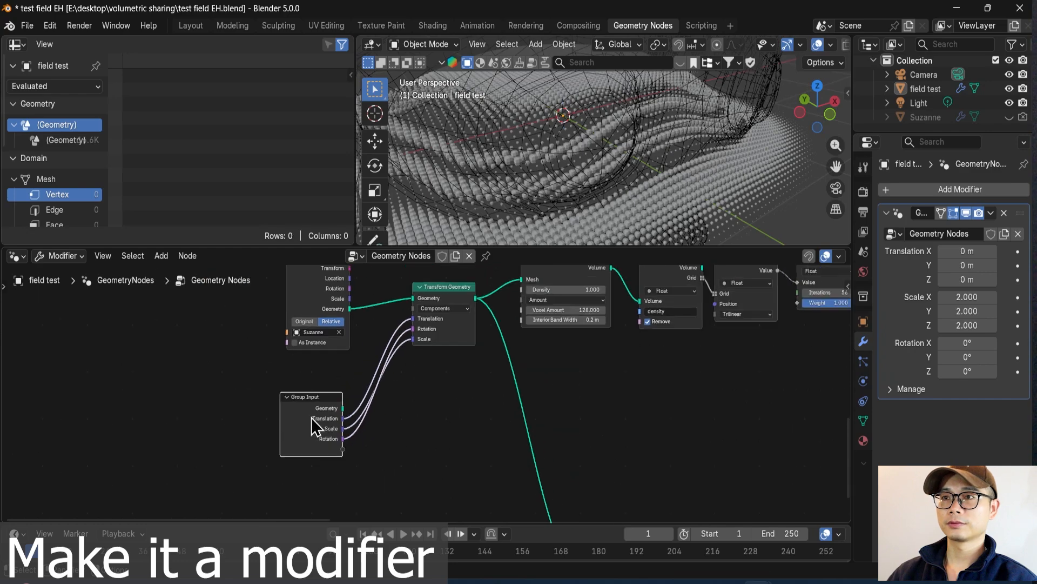
{"action": "key", "text": "shift+d"}
{"action": "left_click", "coordinate": [594, 324]}
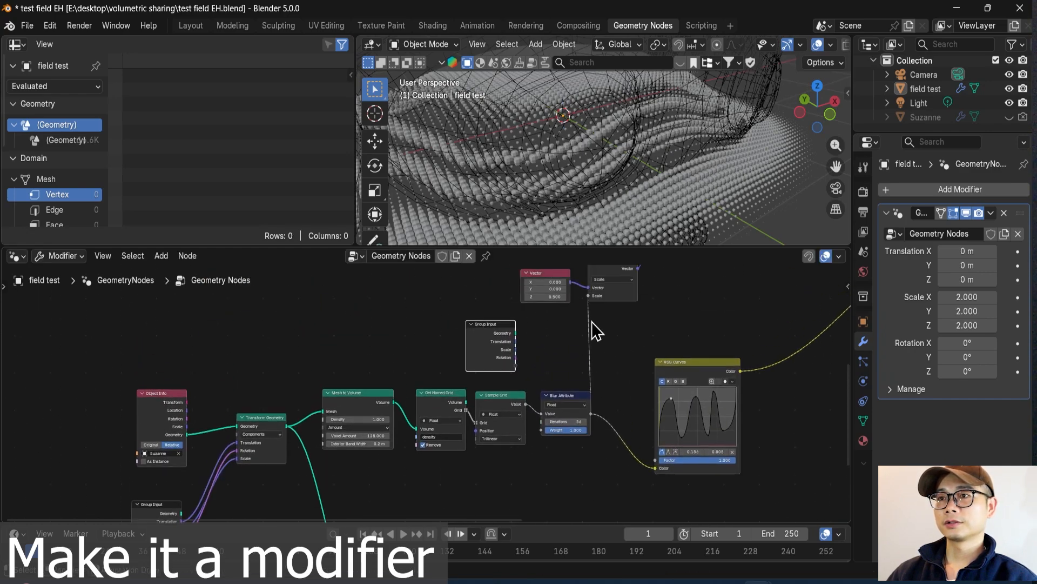
{"action": "scroll", "coordinate": [562, 325], "scroll_direction": "up", "scroll_amount": 3}
{"action": "left_click_drag", "start_coordinate": [550, 320], "coordinate": [556, 472]}
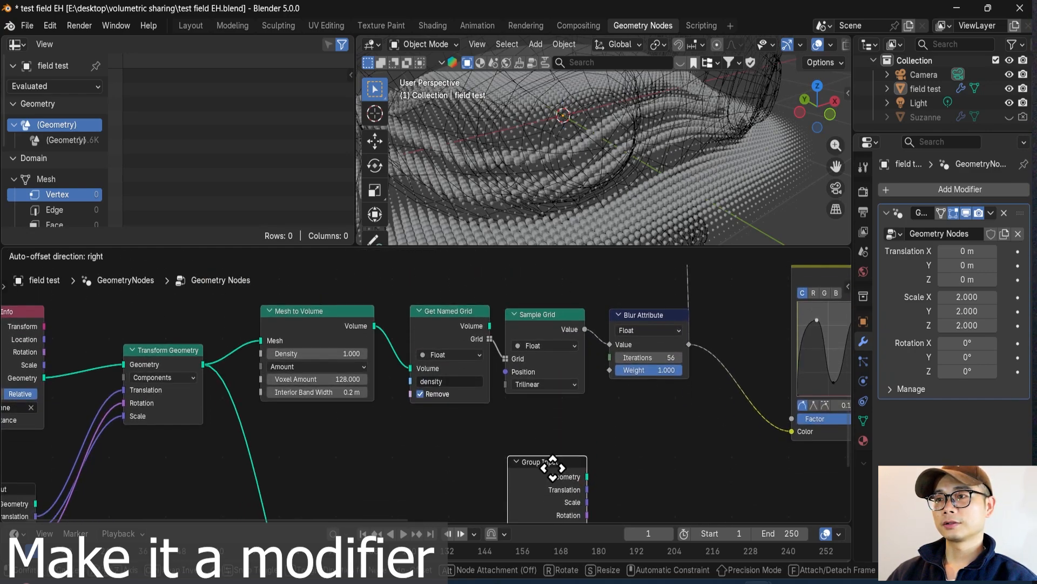
Expose the Blur Attribute node's Iterations as a modifier input through the duplicated Group Input node.
{"action": "scroll", "coordinate": [633, 442], "scroll_direction": "up", "scroll_amount": 2}
{"action": "middle_click_drag", "start_coordinate": [634, 442], "coordinate": [481, 459]}
{"action": "scroll", "coordinate": [510, 471], "scroll_direction": "up", "scroll_amount": 2}
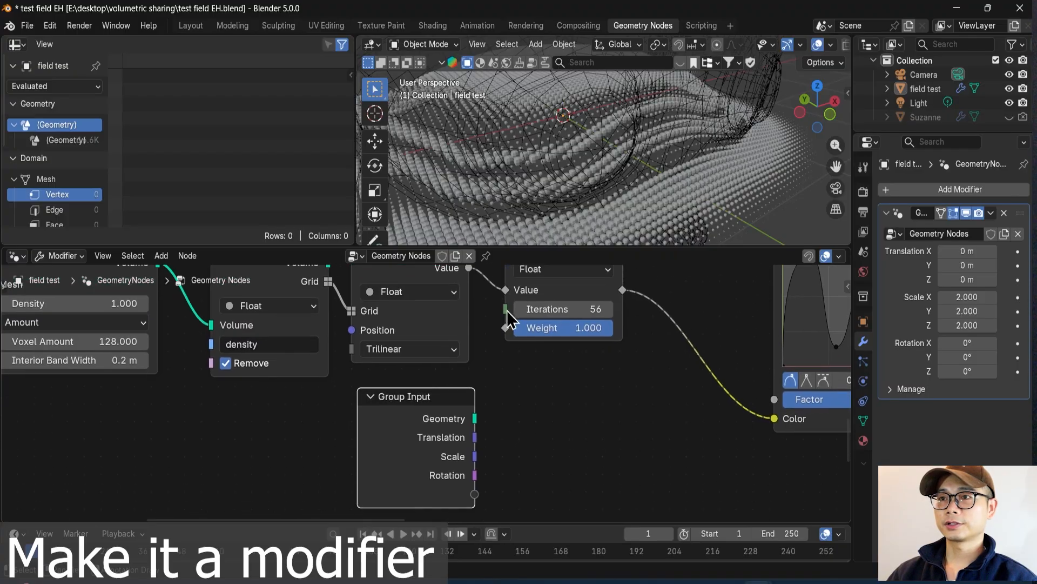
{"action": "left_click_drag", "start_coordinate": [505, 309], "coordinate": [500, 333]}
{"action": "left_click_drag", "start_coordinate": [492, 485], "coordinate": [482, 497]}
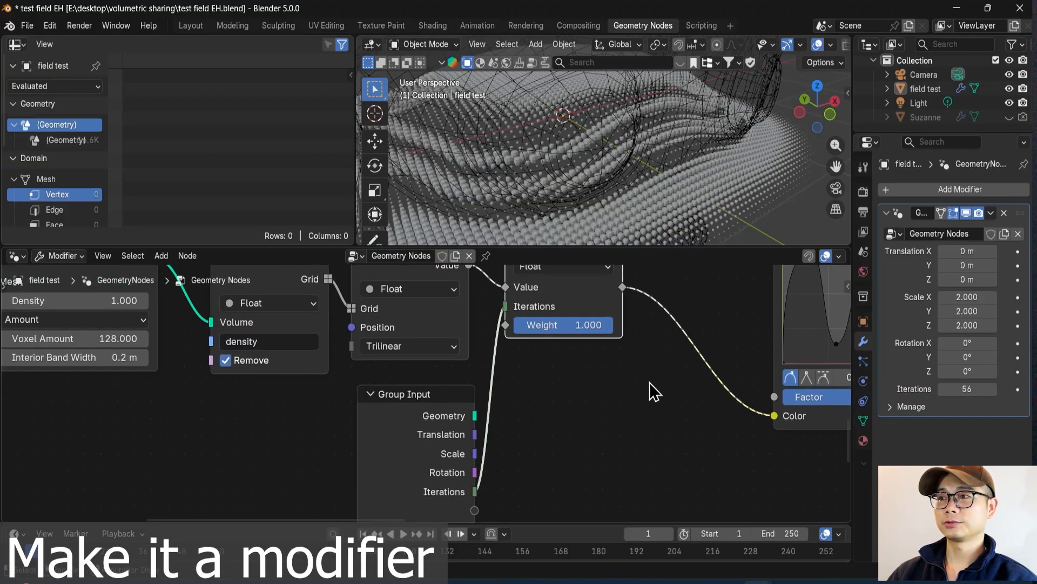
Duplicate the Group Input node beside RGB Curves and try to link a new group input to its Color socket.
{"action": "scroll", "coordinate": [724, 341], "scroll_direction": "down", "scroll_amount": 2}
{"action": "middle_click_drag", "start_coordinate": [715, 384], "coordinate": [635, 324]}
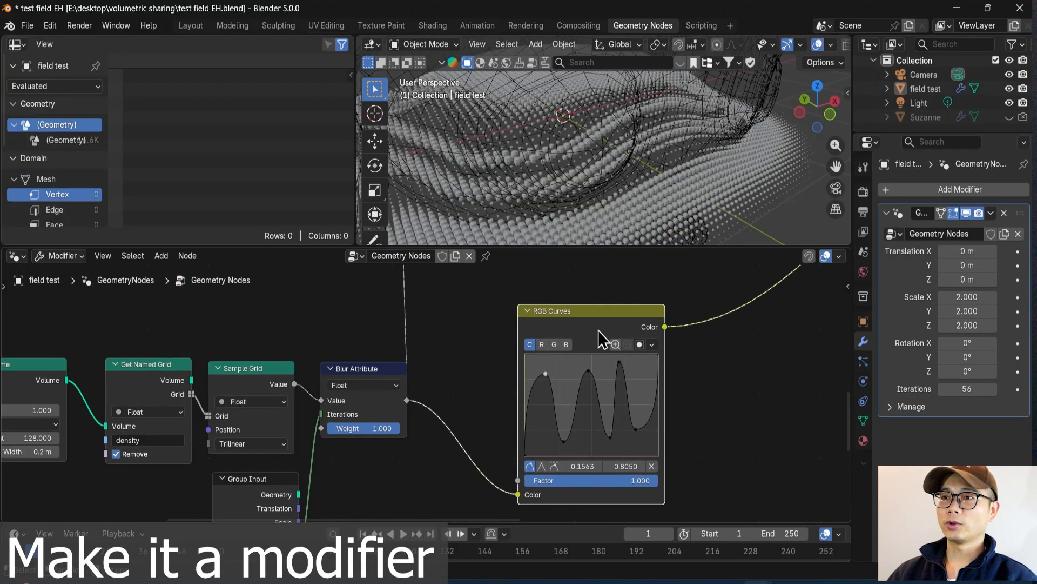
{"action": "middle_click_drag", "start_coordinate": [583, 304], "coordinate": [573, 281]}
{"action": "middle_click_drag", "start_coordinate": [407, 443], "coordinate": [456, 393]}
{"action": "scroll", "coordinate": [456, 396], "scroll_direction": "up", "scroll_amount": 1}
{"action": "left_click", "coordinate": [312, 446]}
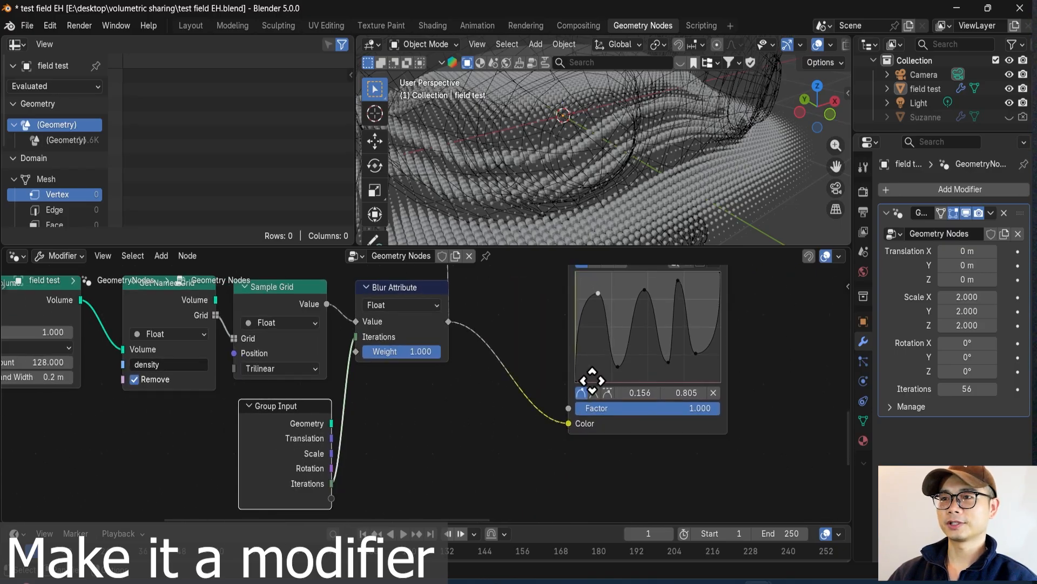
{"action": "middle_click_drag", "start_coordinate": [592, 381], "coordinate": [554, 400]}
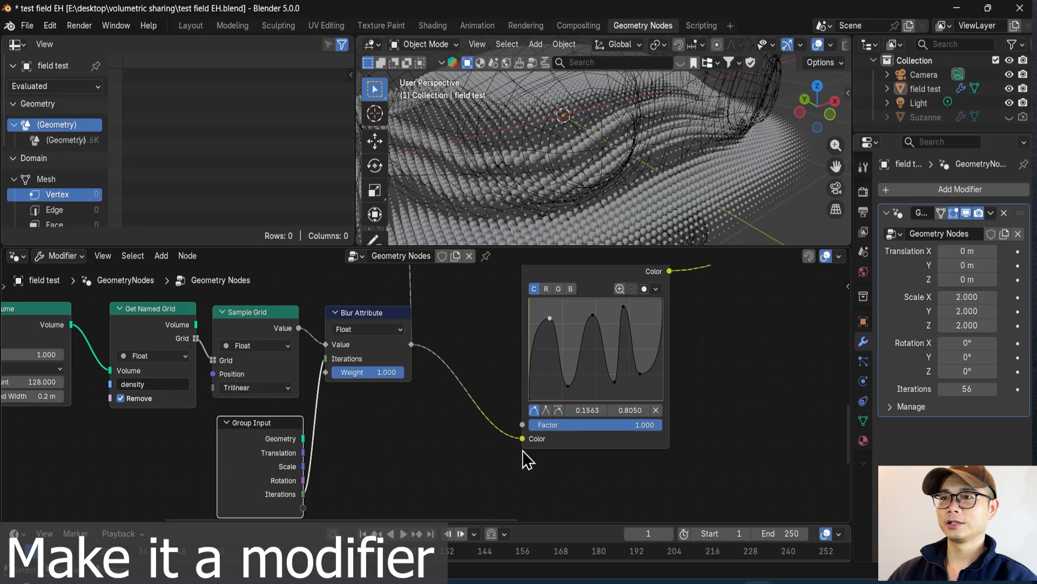
{"action": "key", "text": "shift+d"}
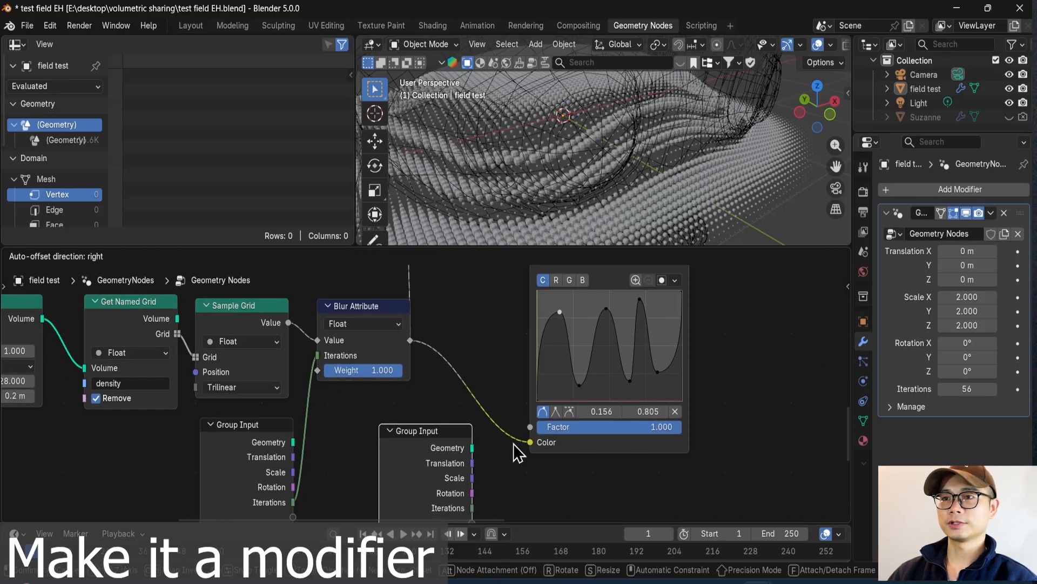
{"action": "left_click", "coordinate": [514, 514]}
{"action": "middle_click_drag", "start_coordinate": [518, 453], "coordinate": [488, 403]}
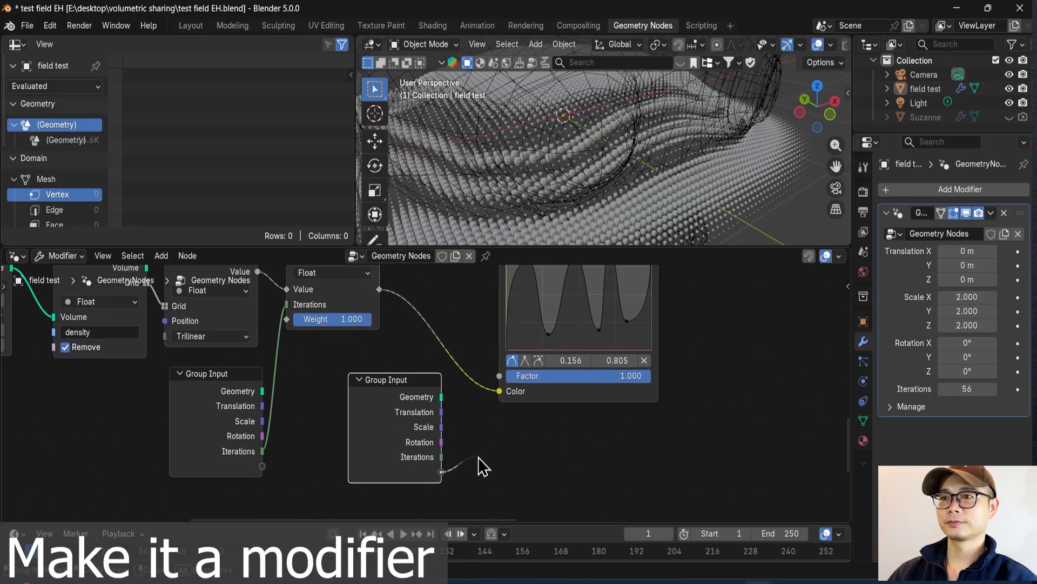
{"action": "mouse_move", "coordinate": [500, 396]}
{"action": "left_mouse_down"}
{"action": "mouse_move", "coordinate": [457, 456]}
{"action": "mouse_move", "coordinate": [487, 408]}
{"action": "left_mouse_up"}
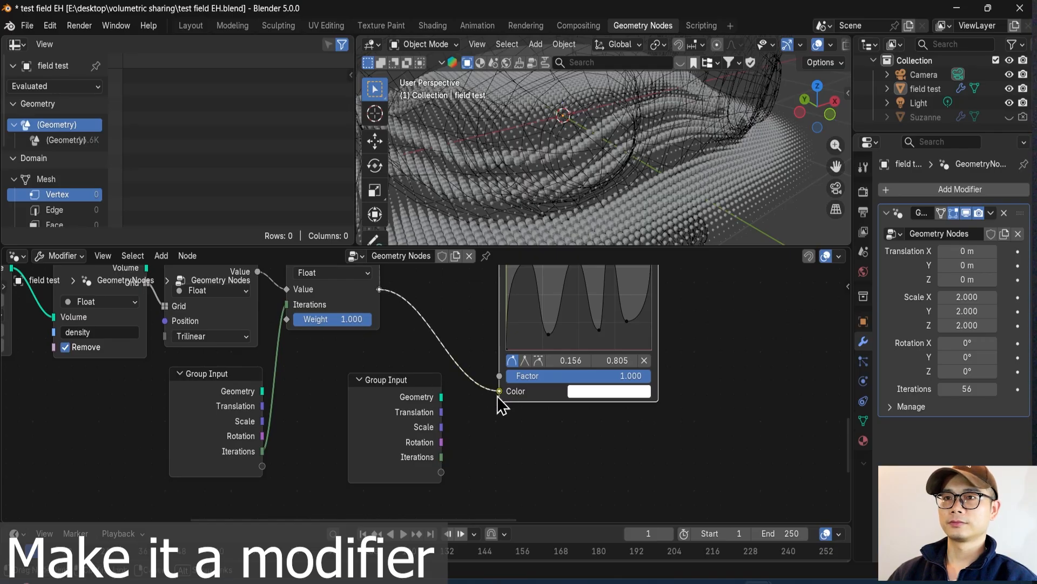
Delete the unconnected Group Input copy next to the RGB Curves node.
{"action": "scroll", "coordinate": [465, 430], "scroll_direction": "down", "scroll_amount": 2}
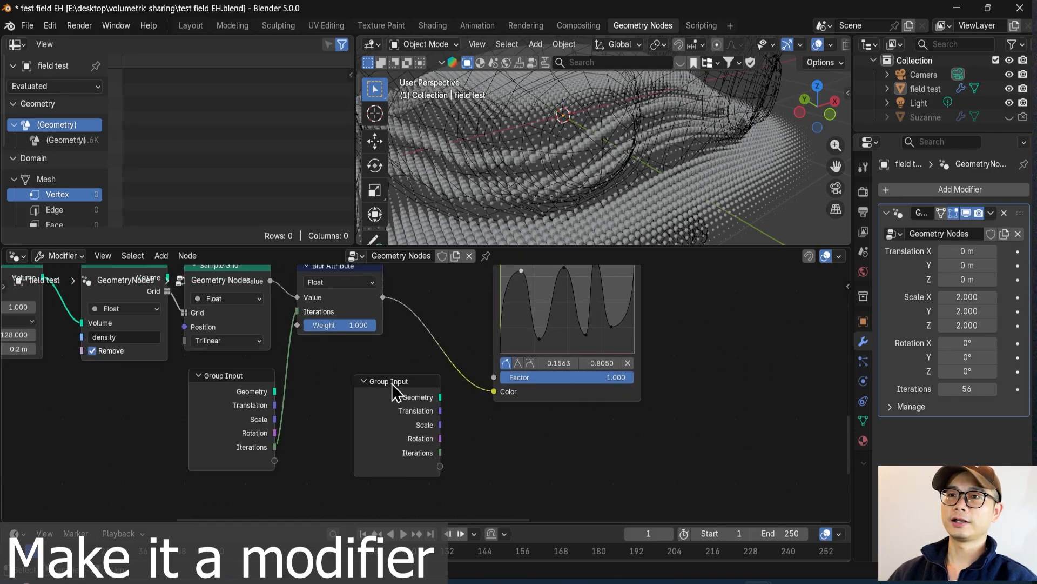
{"action": "left_click", "coordinate": [401, 396]}
{"action": "scroll", "coordinate": [452, 440], "scroll_direction": "down", "scroll_amount": 1}
{"action": "middle_click_drag", "start_coordinate": [452, 440], "coordinate": [456, 458]}
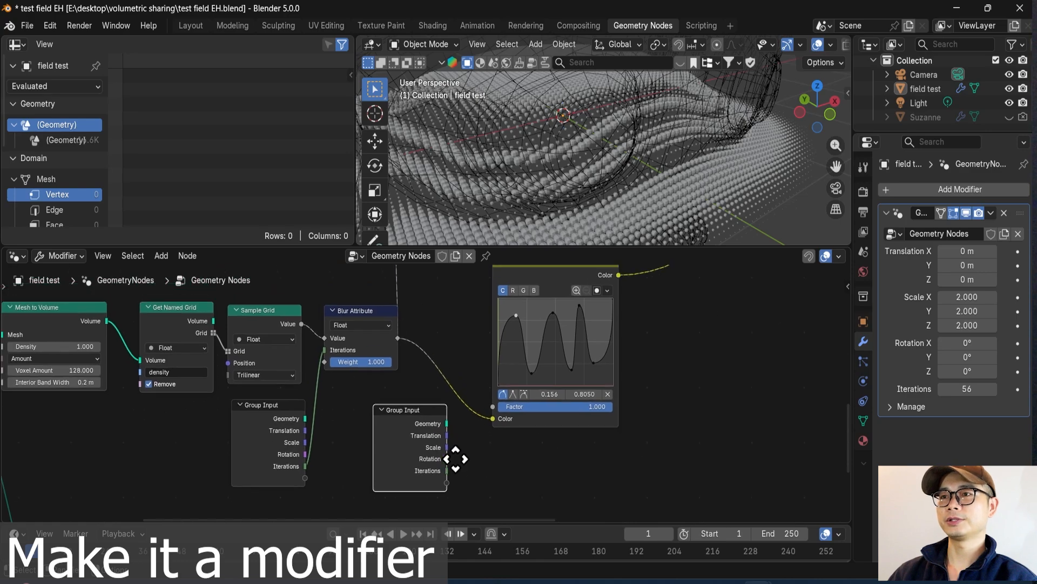
{"action": "scroll", "coordinate": [453, 458], "scroll_direction": "up", "scroll_amount": 1}
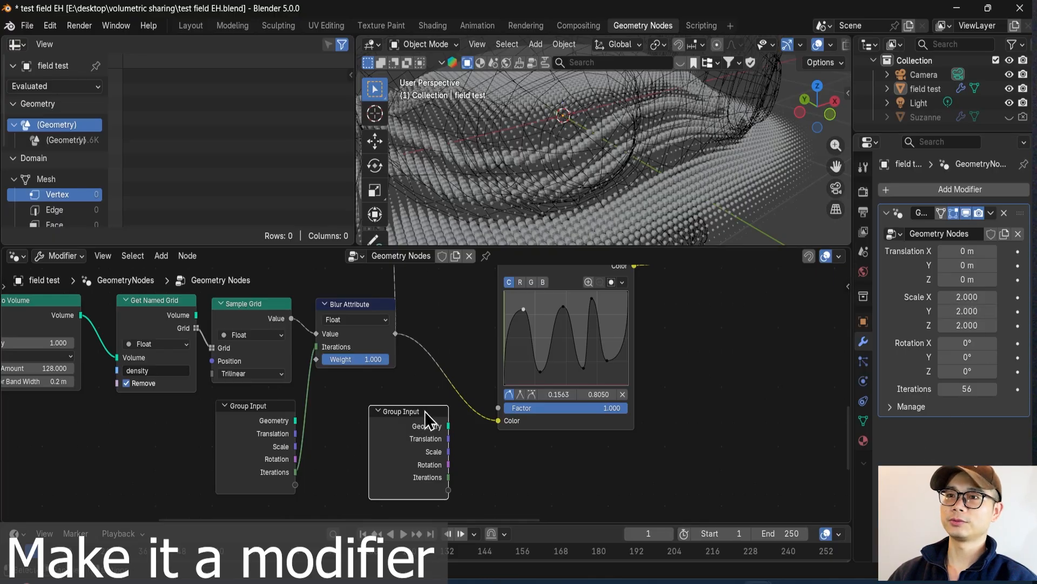
{"action": "key", "text": "x"}
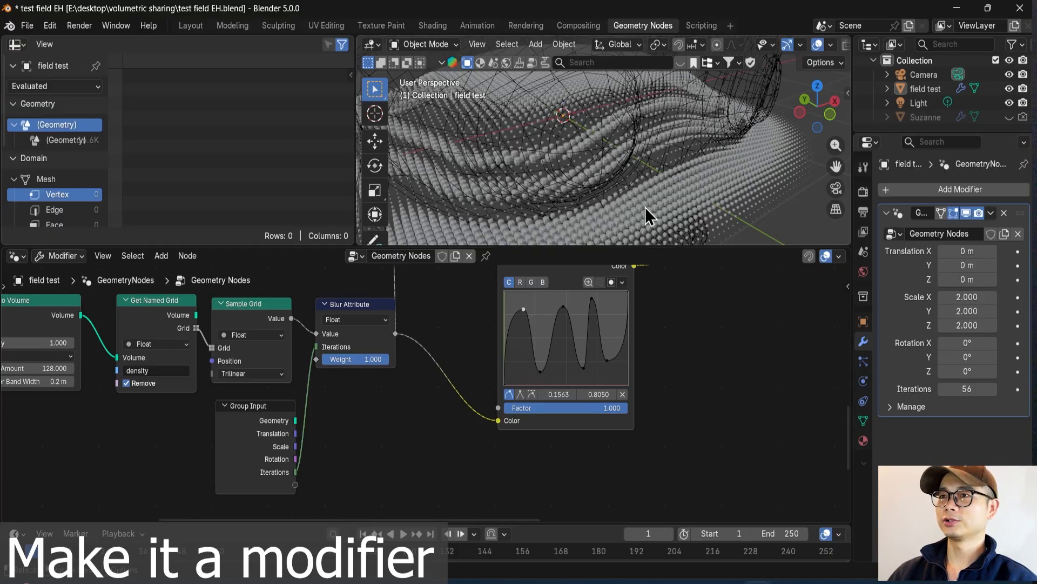
Set the modifier's Translation X to 0.72 m to shift the field across the grid.
{"action": "scroll", "coordinate": [643, 189], "scroll_direction": "down", "scroll_amount": 2}
{"action": "middle_click_drag", "start_coordinate": [578, 170], "coordinate": [600, 173]}
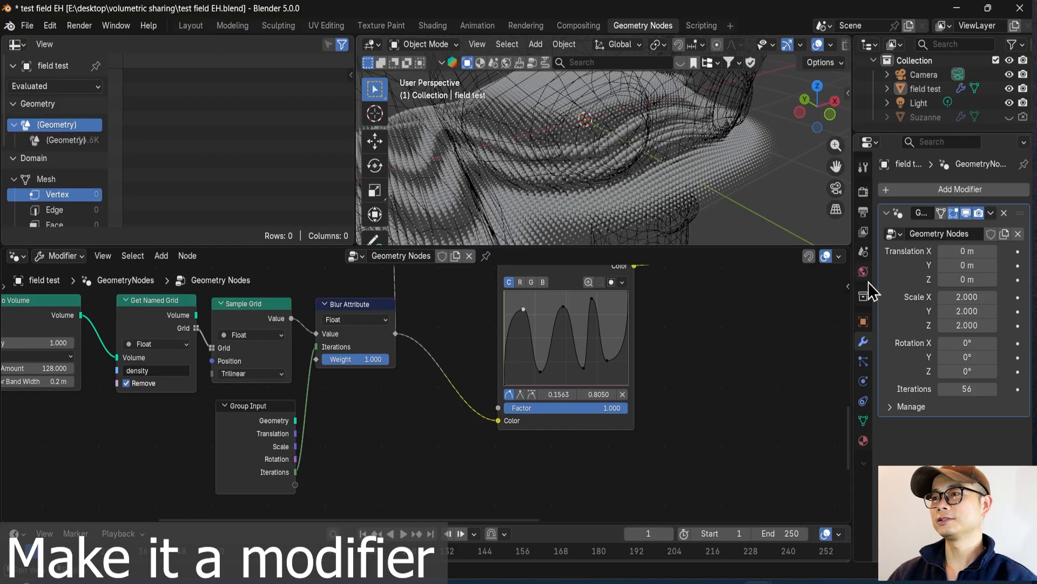
{"action": "middle_click_drag", "start_coordinate": [643, 233], "coordinate": [670, 183]}
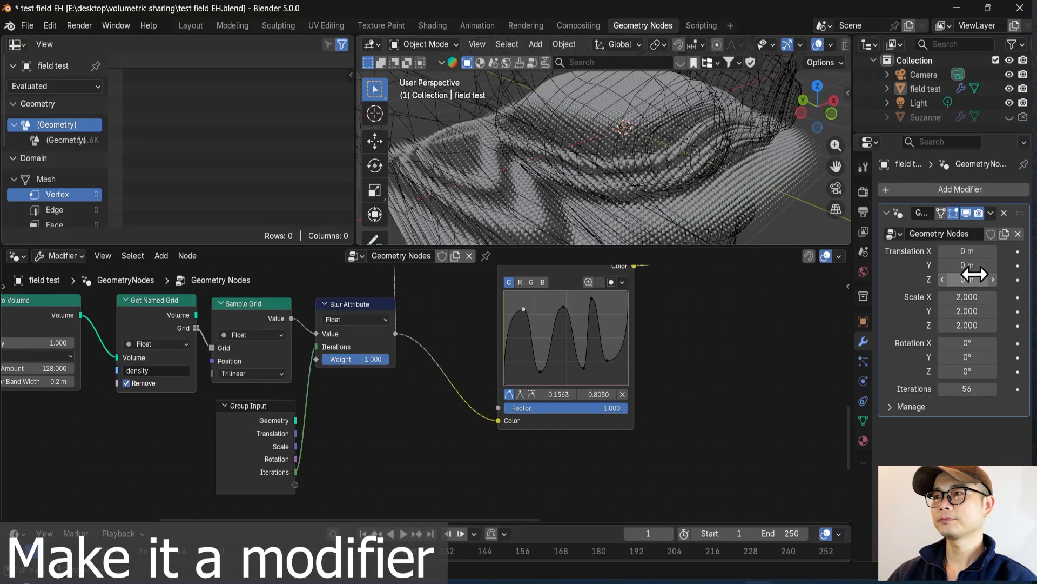
{"action": "left_click_drag", "start_coordinate": [967, 254], "coordinate": [1018, 254]}
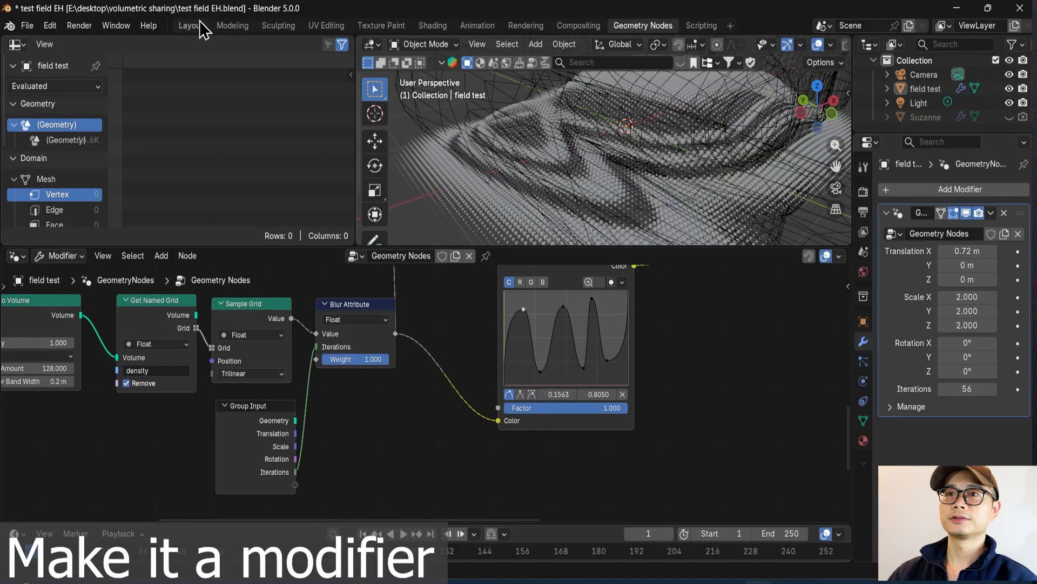
Switch to the Layout workspace and examine the instanced field up close.
{"action": "left_click", "coordinate": [190, 25]}
{"action": "scroll", "coordinate": [446, 261], "scroll_direction": "up", "scroll_amount": 8}
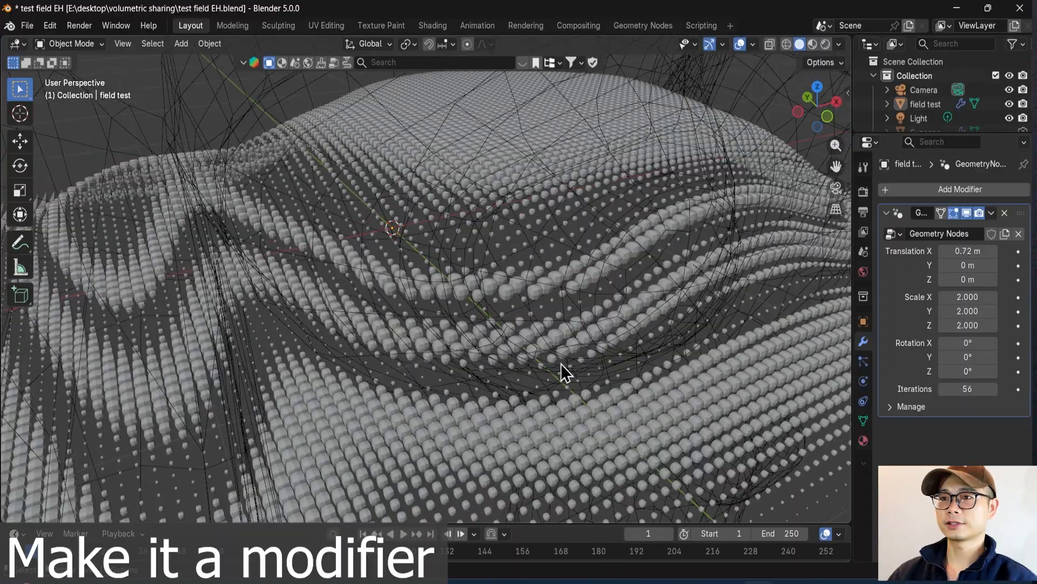
{"action": "middle_click_drag", "start_coordinate": [561, 364], "coordinate": [617, 334]}
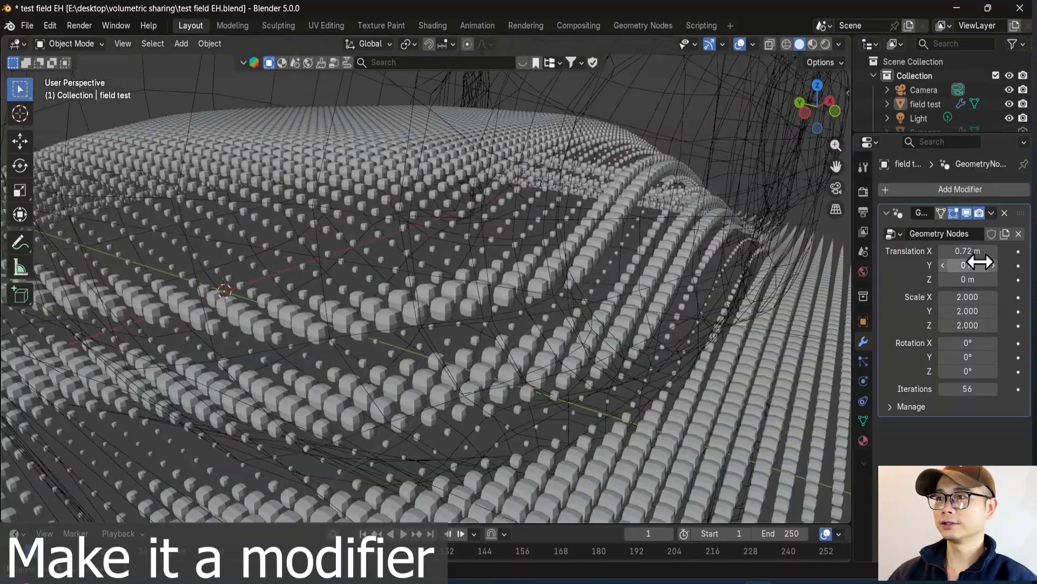
Set the modifier's Translation X to 0.84 m and Translation Z to -0.4 m, checking the shifted field from further away.
{"action": "left_click_drag", "start_coordinate": [968, 251], "coordinate": [949, 280]}
{"action": "scroll", "coordinate": [549, 273], "scroll_direction": "down", "scroll_amount": 4}
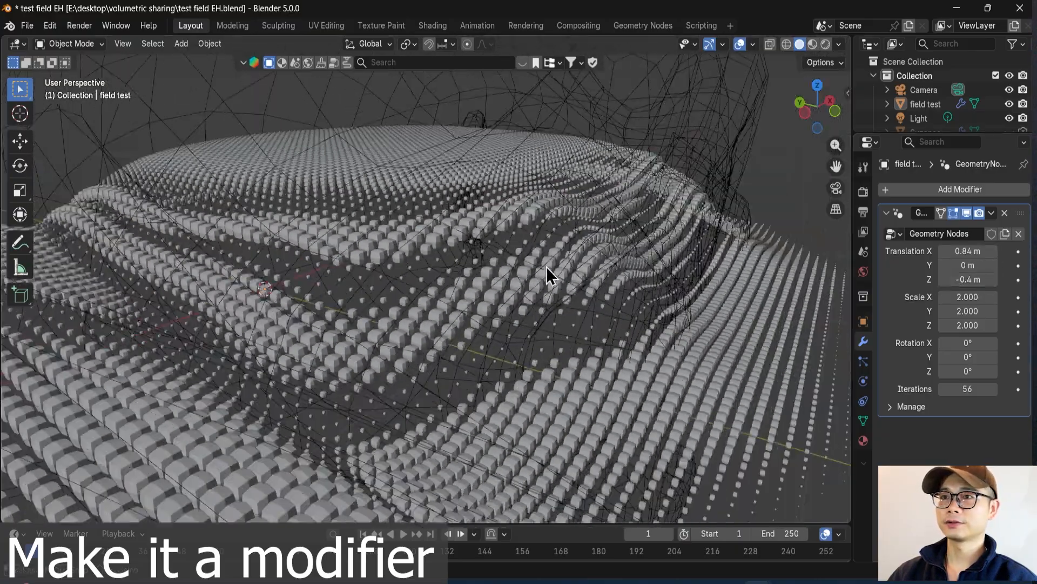
{"action": "middle_click_drag", "start_coordinate": [574, 264], "coordinate": [600, 268]}
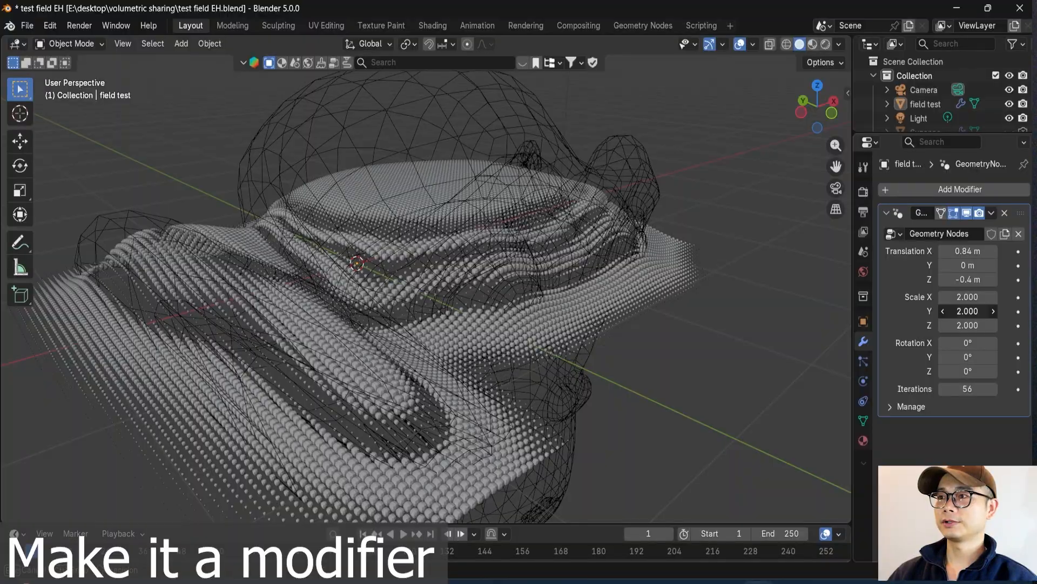
Try a Scale Y of 1.950 in the modifier, then undo the scale change.
{"action": "mouse_move", "coordinate": [968, 311]}
{"action": "left_mouse_down"}
{"action": "mouse_move", "coordinate": [988, 311]}
{"action": "mouse_move", "coordinate": [961, 311]}
{"action": "left_mouse_up"}
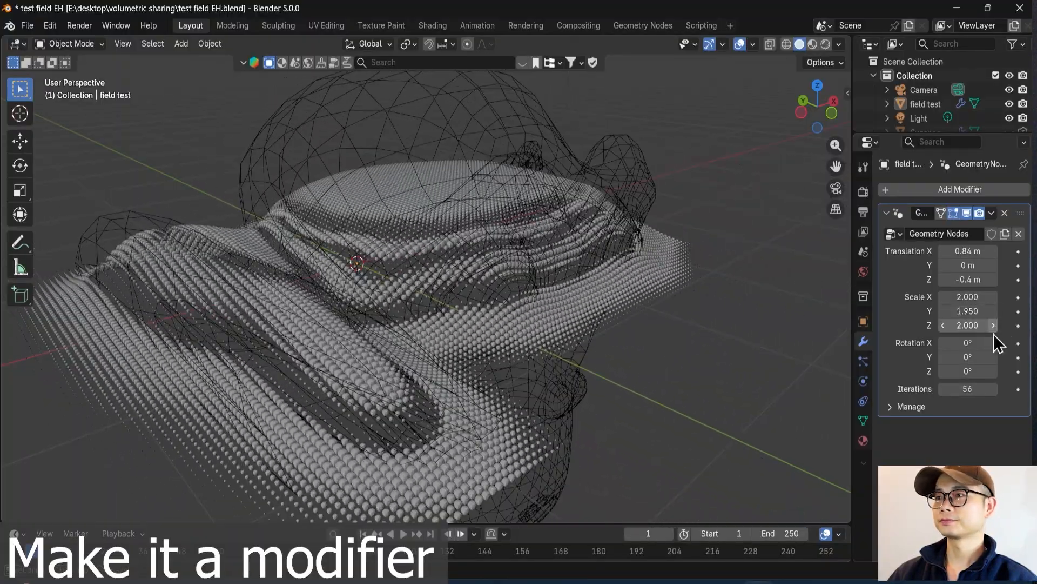
{"action": "key", "text": "ctrl+z"}
Return to the Geometry Nodes workspace and shift the Object Info node slightly away from the Transform Geometry node.
{"action": "left_click", "coordinate": [643, 26]}
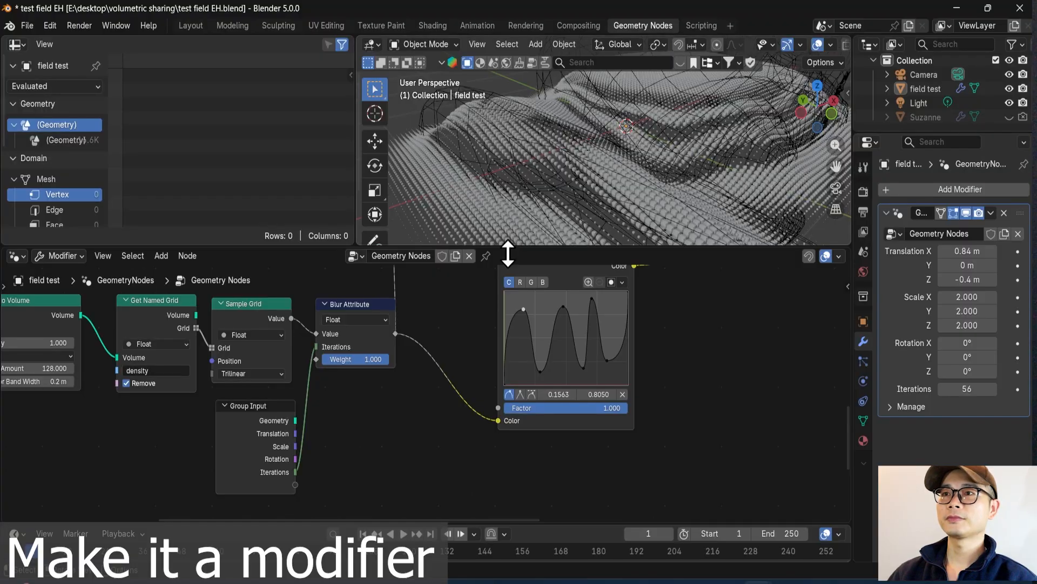
{"action": "left_click", "coordinate": [658, 197]}
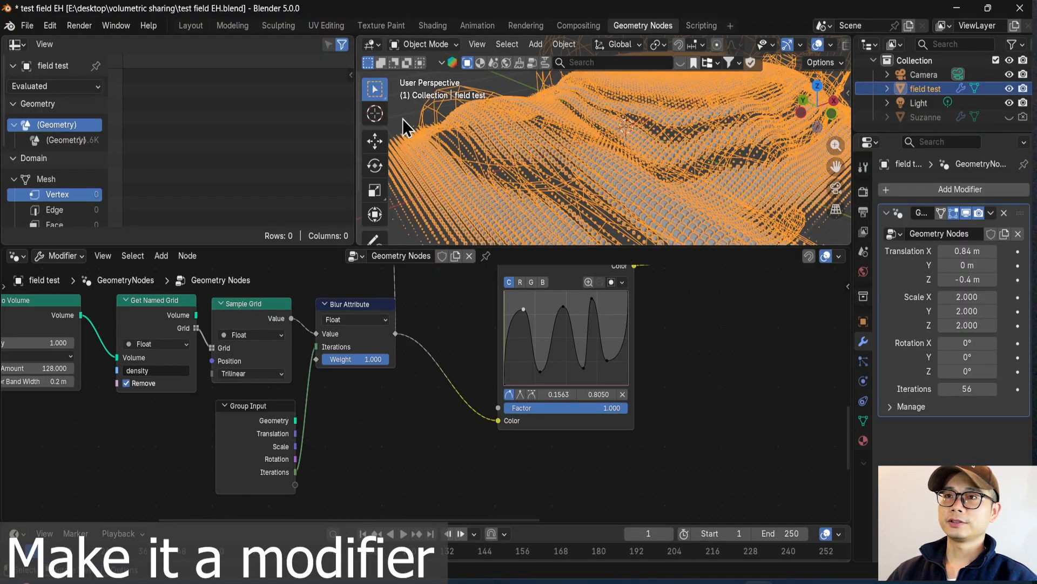
{"action": "left_click", "coordinate": [438, 186]}
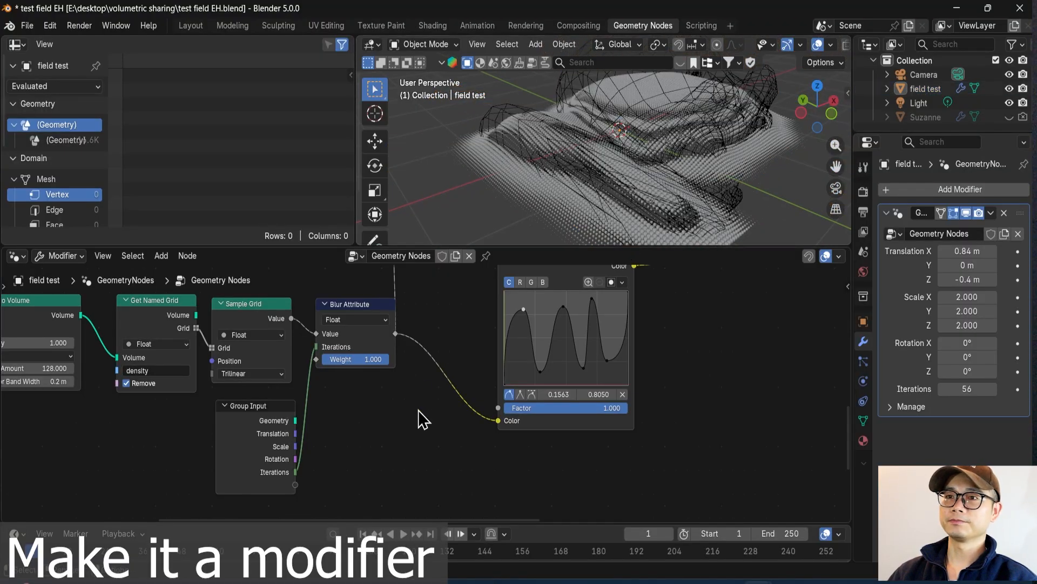
{"action": "scroll", "coordinate": [424, 420], "scroll_direction": "down", "scroll_amount": 5}
{"action": "scroll", "coordinate": [440, 378], "scroll_direction": "up", "scroll_amount": 5, "text": "shift"}
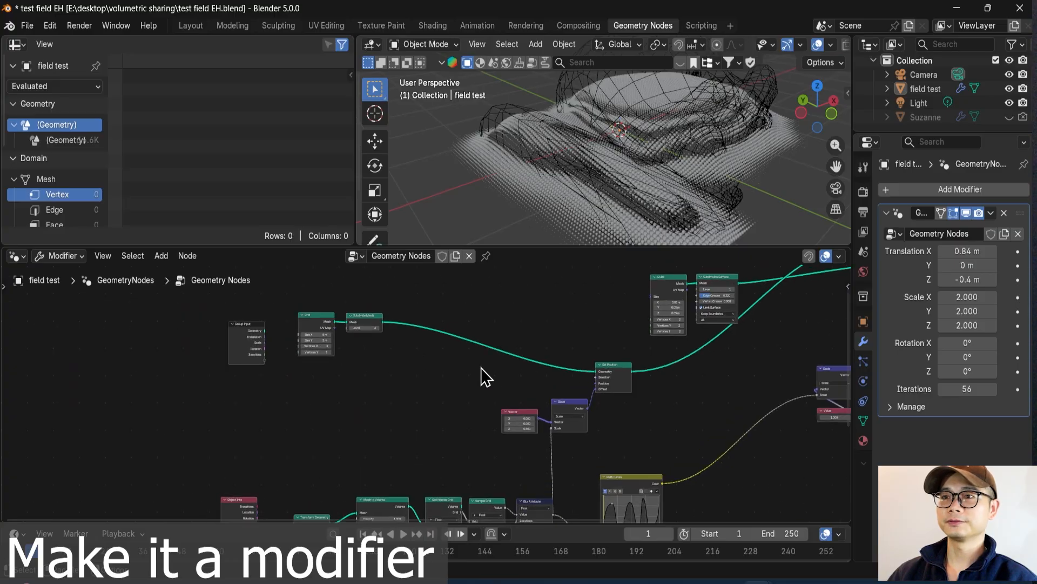
{"action": "middle_click_drag", "start_coordinate": [481, 378], "coordinate": [517, 406]}
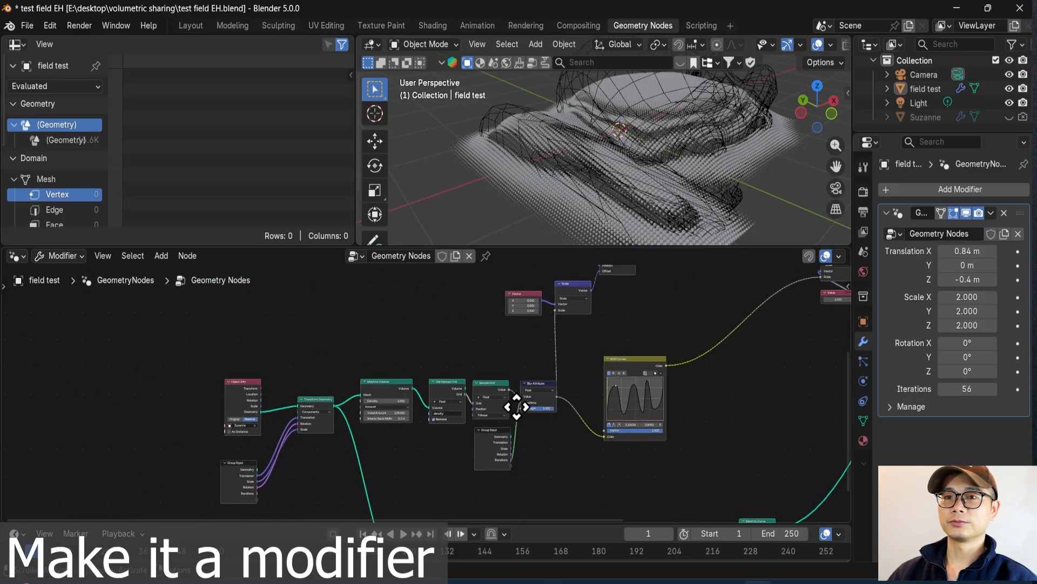
{"action": "scroll", "coordinate": [283, 419], "scroll_direction": "up", "scroll_amount": 9}
{"action": "middle_click_drag", "start_coordinate": [254, 409], "coordinate": [524, 408]}
{"action": "left_click_drag", "start_coordinate": [368, 380], "coordinate": [336, 355]}
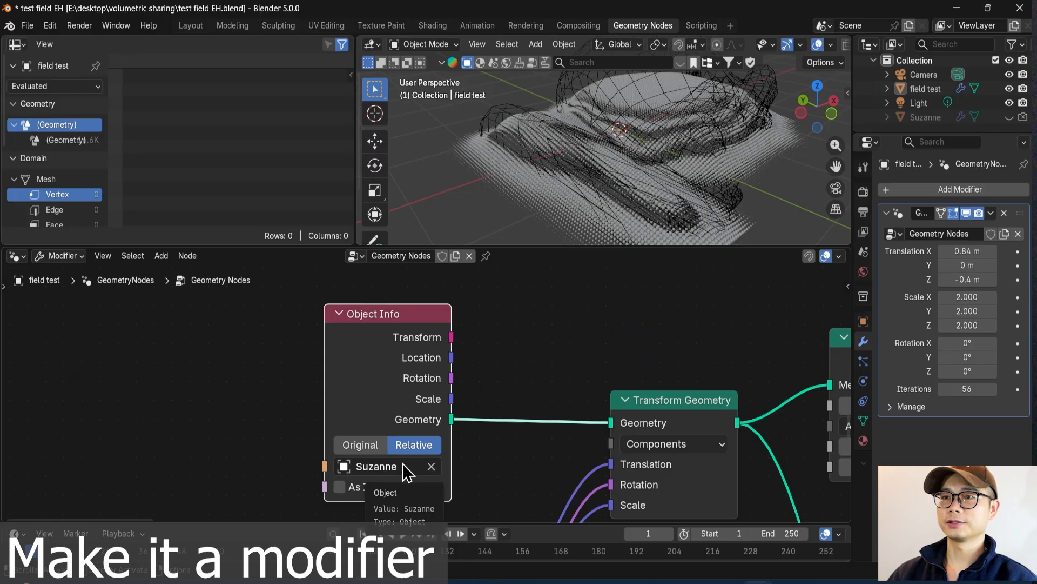
Place the Group Input node before Object Info, link its Object socket as a new group input, and choose Suzanne for it in the modifier.
{"action": "scroll", "coordinate": [338, 430], "scroll_direction": "down", "scroll_amount": 1}
{"action": "middle_click_drag", "start_coordinate": [339, 430], "coordinate": [492, 326]}
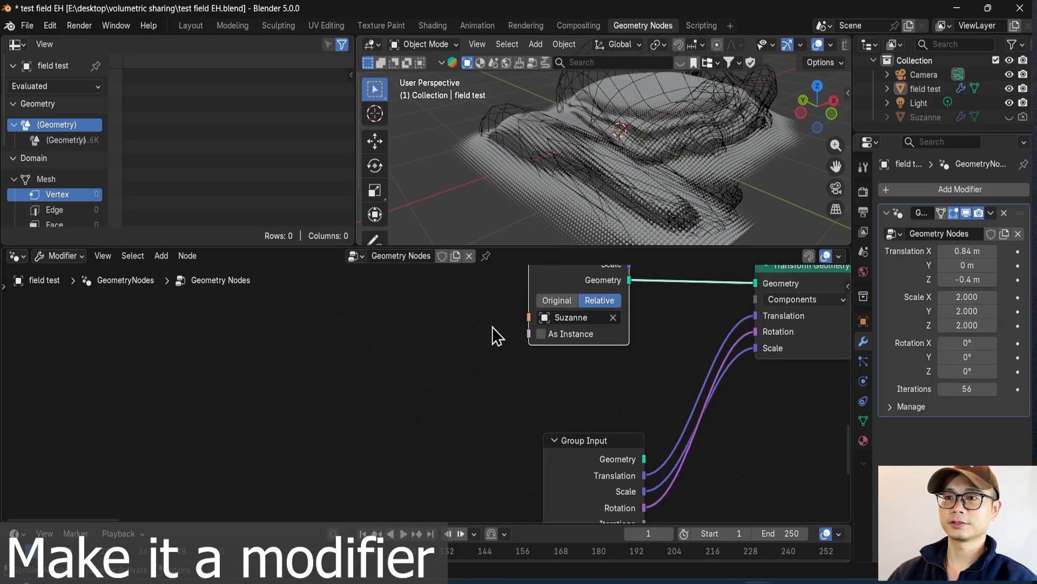
{"action": "left_click_drag", "start_coordinate": [544, 452], "coordinate": [373, 381]}
{"action": "middle_click_drag", "start_coordinate": [470, 440], "coordinate": [436, 470]}
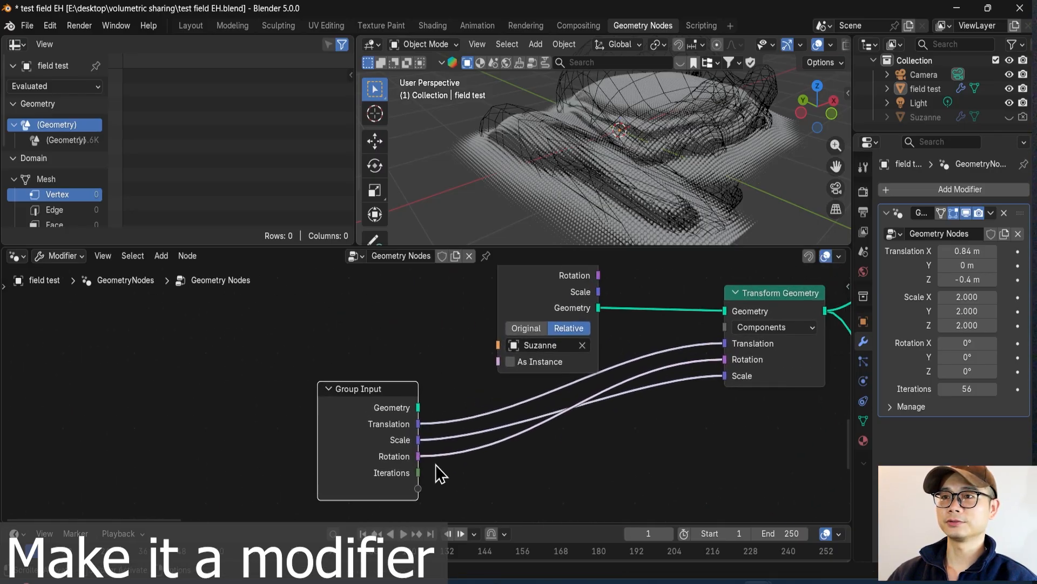
{"action": "left_click_drag", "start_coordinate": [497, 344], "coordinate": [424, 473]}
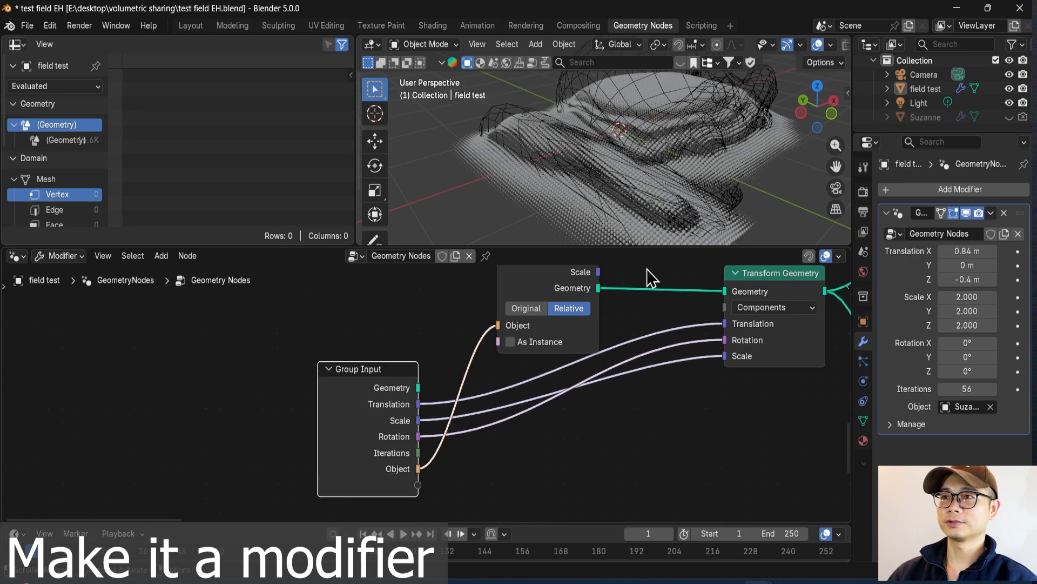
{"action": "left_click", "coordinate": [953, 407]}
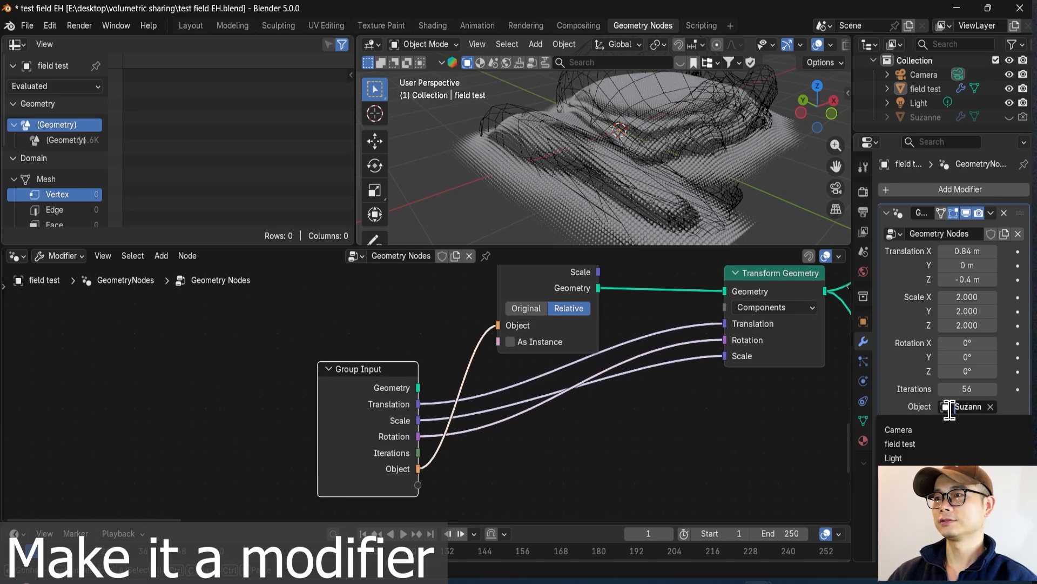
{"action": "left_click", "coordinate": [908, 472]}
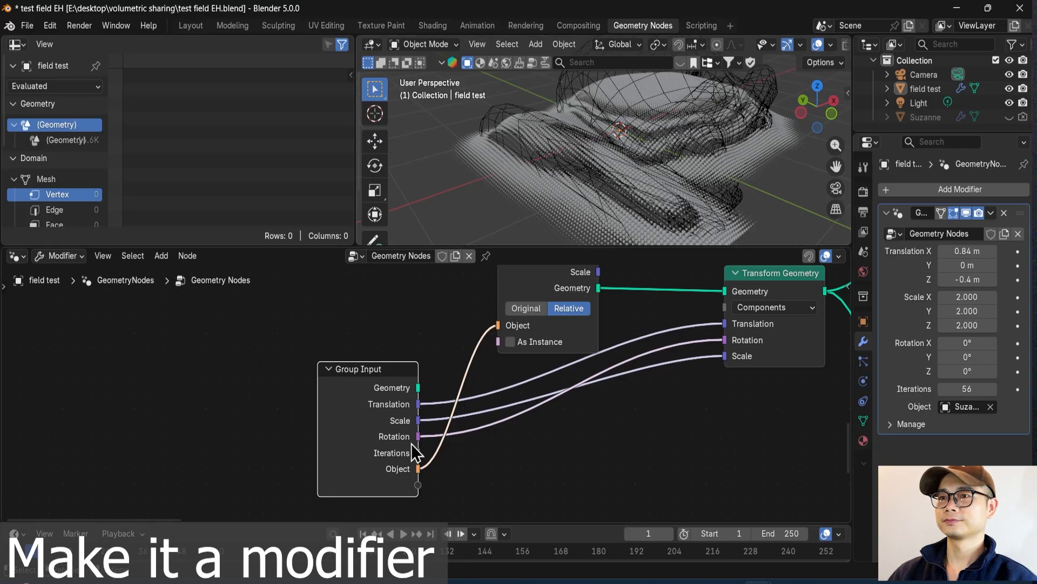
Tidy the node layout by moving Join Geometry with Group Output, and the Cube with Subdivision Surface, clear of the neighbouring nodes.
{"action": "middle_click_drag", "start_coordinate": [851, 396], "coordinate": [789, 427]}
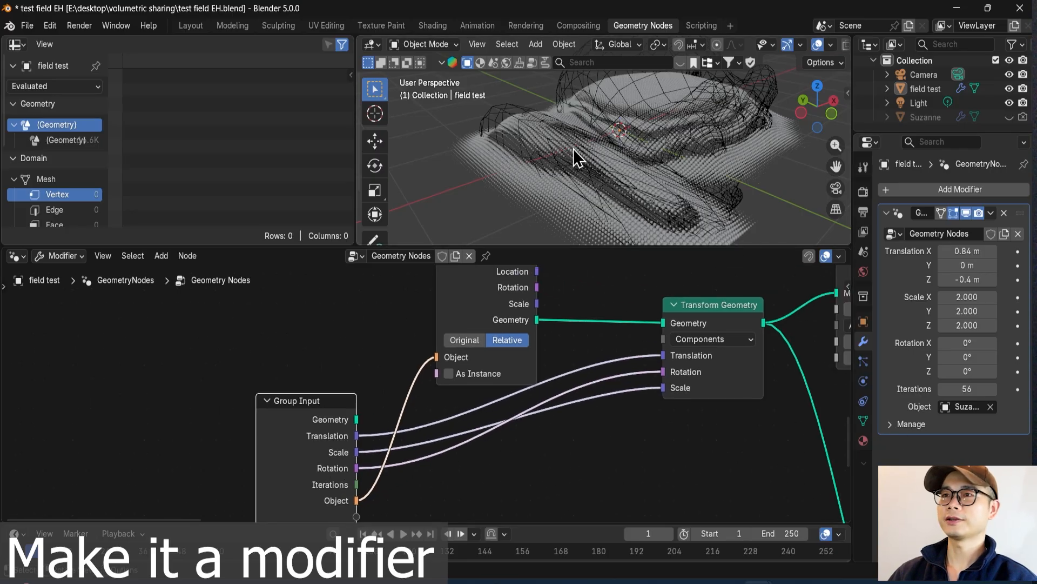
{"action": "scroll", "coordinate": [517, 384], "scroll_direction": "down", "scroll_amount": 5}
{"action": "middle_click_drag", "start_coordinate": [587, 382], "coordinate": [421, 420]}
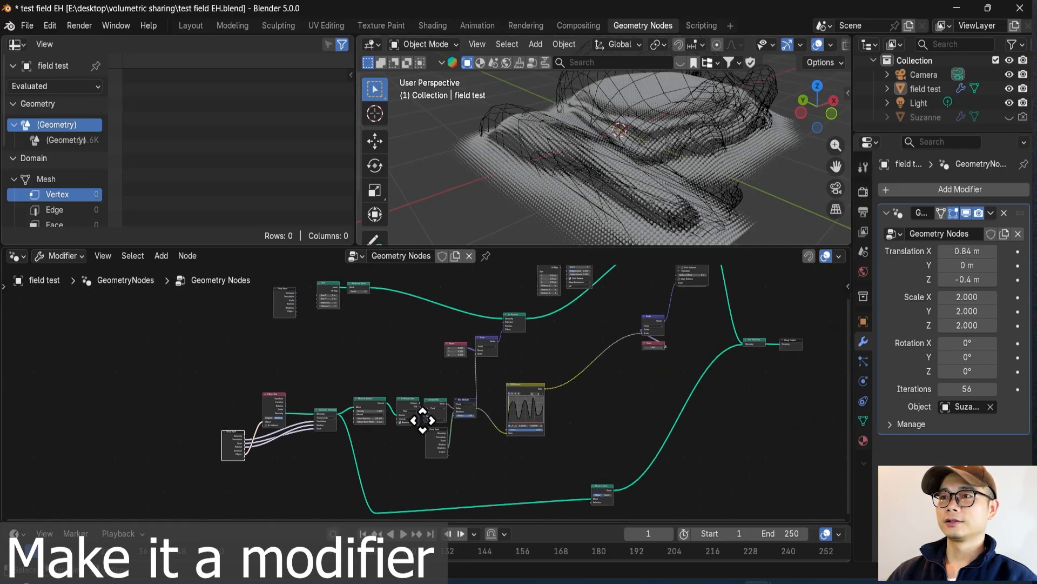
{"action": "scroll", "coordinate": [524, 389], "scroll_direction": "down", "scroll_amount": 3}
{"action": "middle_click_drag", "start_coordinate": [523, 389], "coordinate": [626, 429]}
{"action": "scroll", "coordinate": [626, 429], "scroll_direction": "up", "scroll_amount": 1}
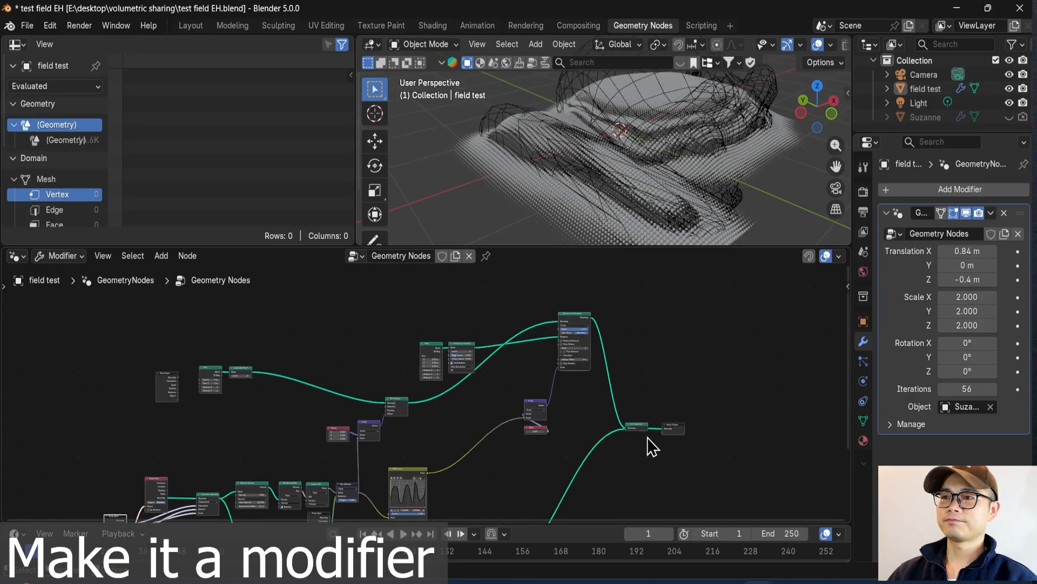
{"action": "left_click_drag", "start_coordinate": [709, 454], "coordinate": [661, 473]}
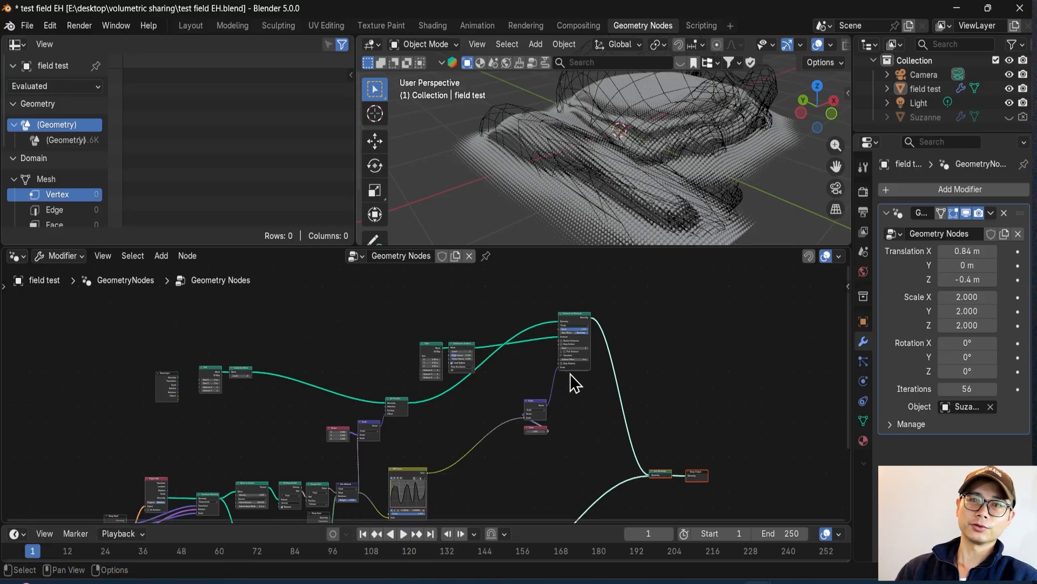
{"action": "left_click_drag", "start_coordinate": [537, 304], "coordinate": [451, 291]}
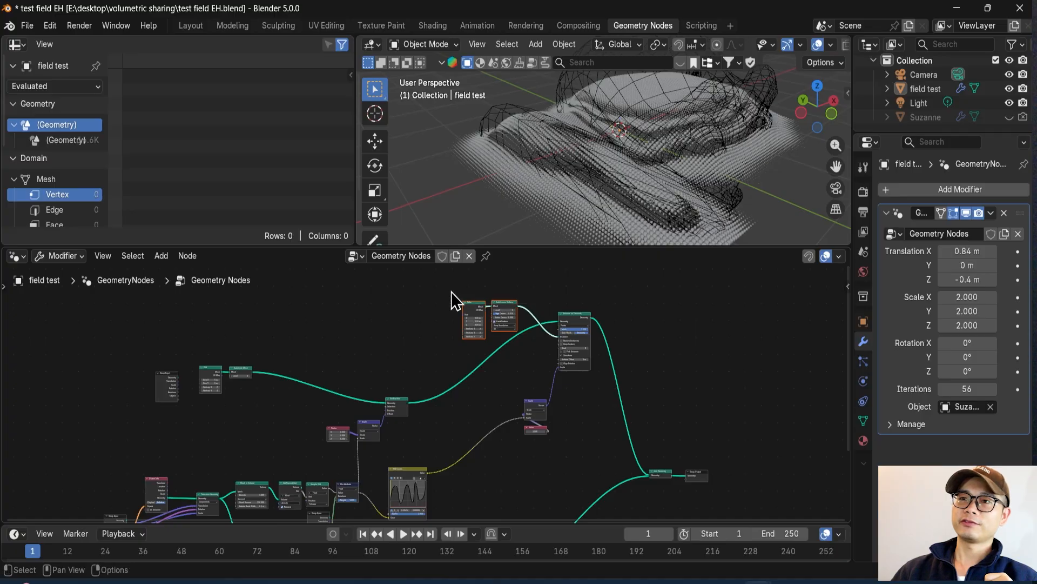